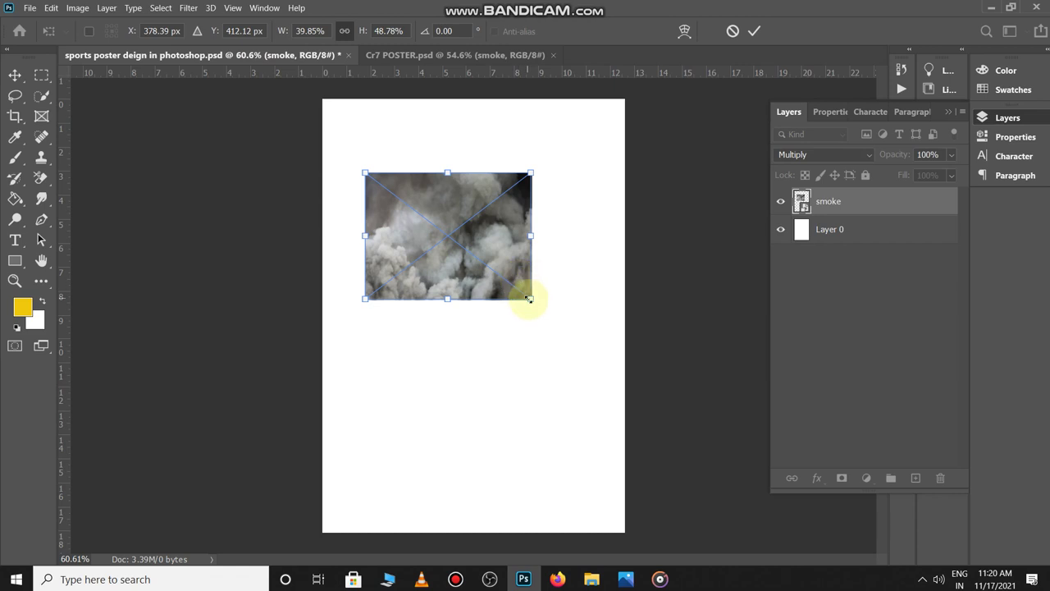
Scale the smoke image proportionally to about 139% by 170% and position it to cover the whole poster canvas.
{"action": "left_click_drag", "start_coordinate": [529, 299], "coordinate": [844, 539]}
{"action": "left_click_drag", "start_coordinate": [605, 304], "coordinate": [414, 206]}
{"action": "scroll", "coordinate": [473, 302], "scroll_direction": "down", "scroll_amount": 3}
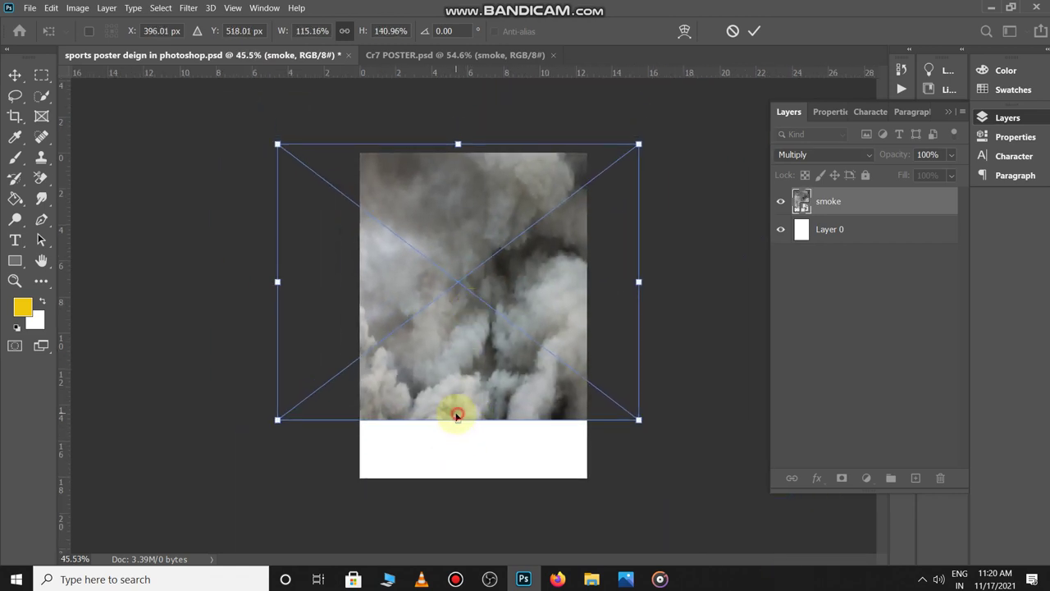
{"action": "left_click_drag", "start_coordinate": [458, 420], "coordinate": [469, 479]}
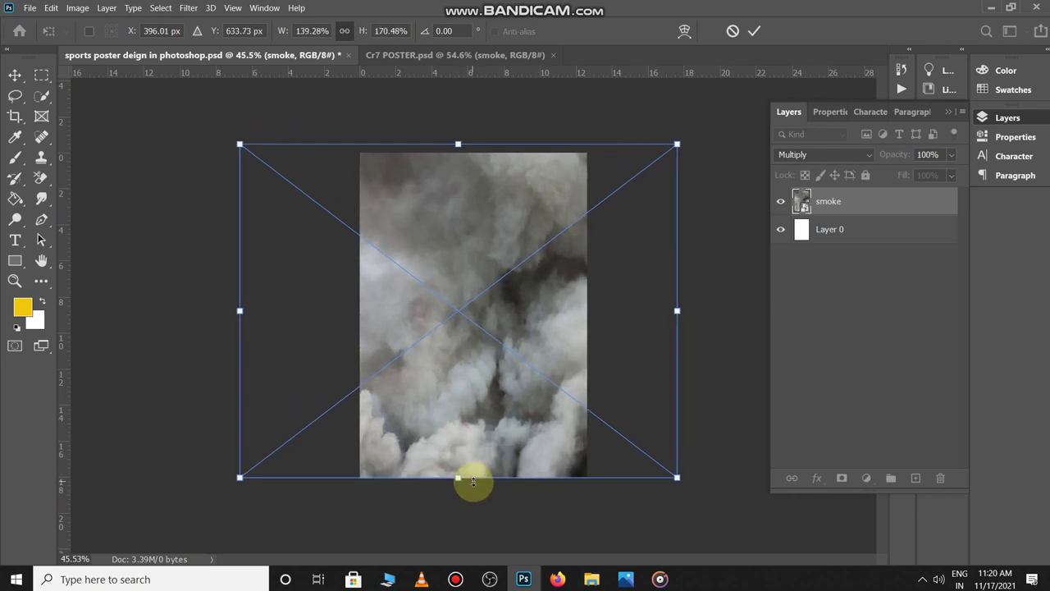
{"action": "key", "text": "Return"}
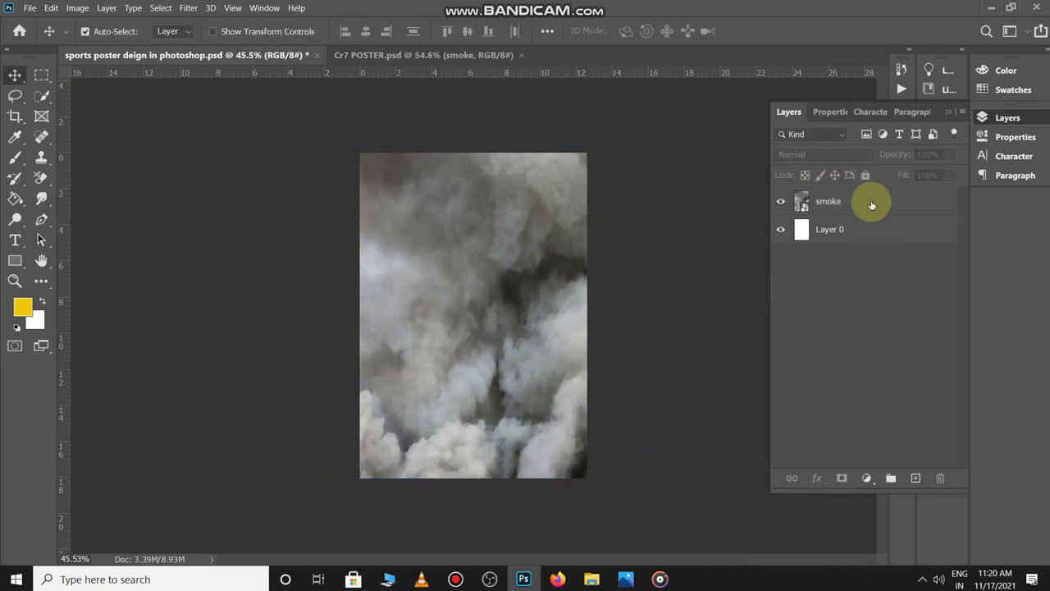
Add a Gradient Fill layer above the smoke, based on the Black, White preset with its end stop changed to red ff0000.
{"action": "left_click", "coordinate": [866, 478]}
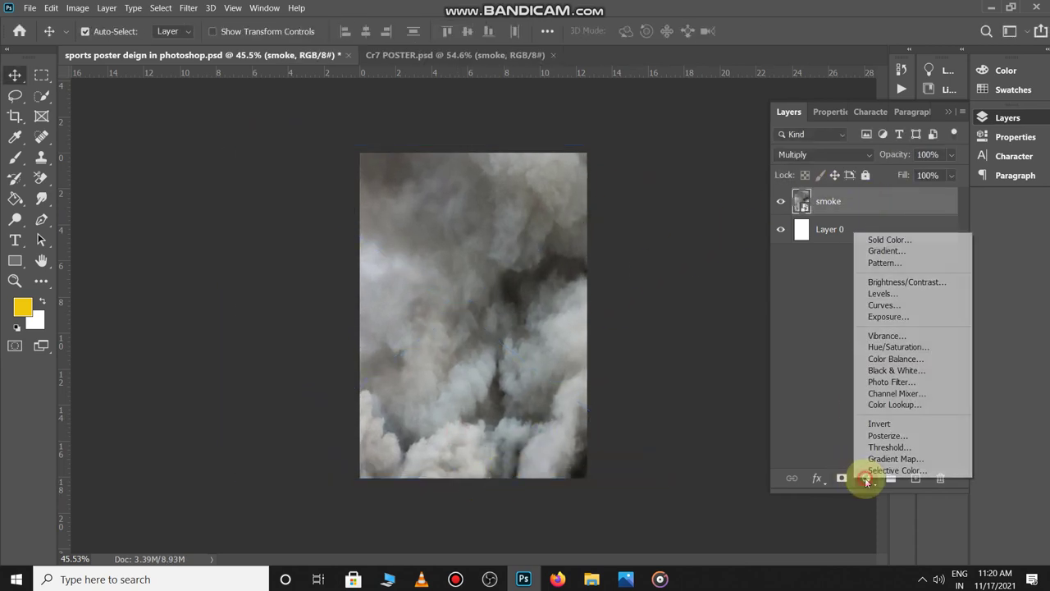
{"action": "left_click", "coordinate": [887, 250]}
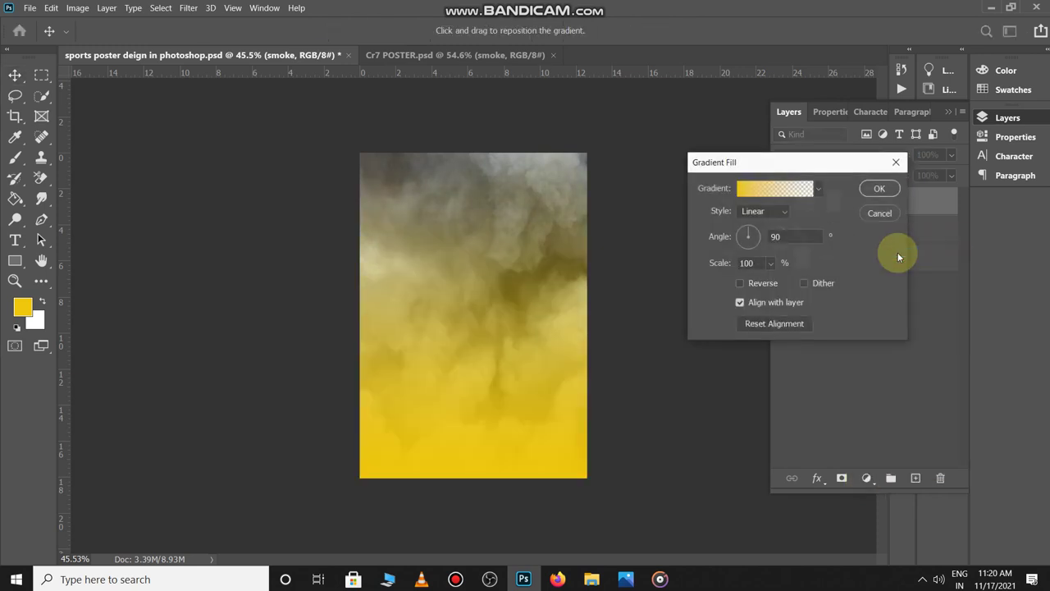
{"action": "left_click", "coordinate": [781, 188]}
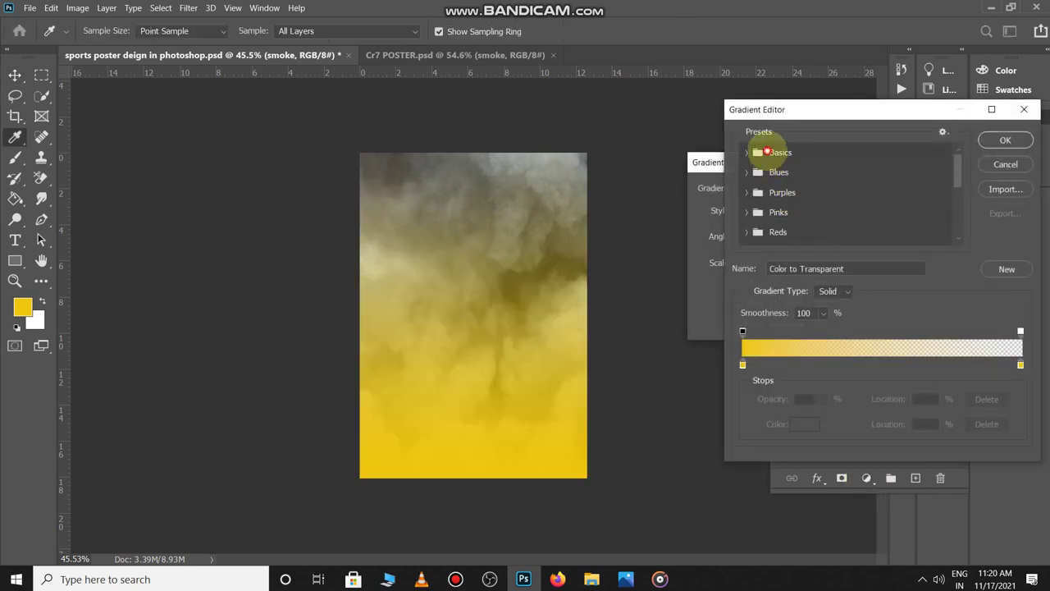
{"action": "left_click", "coordinate": [748, 154]}
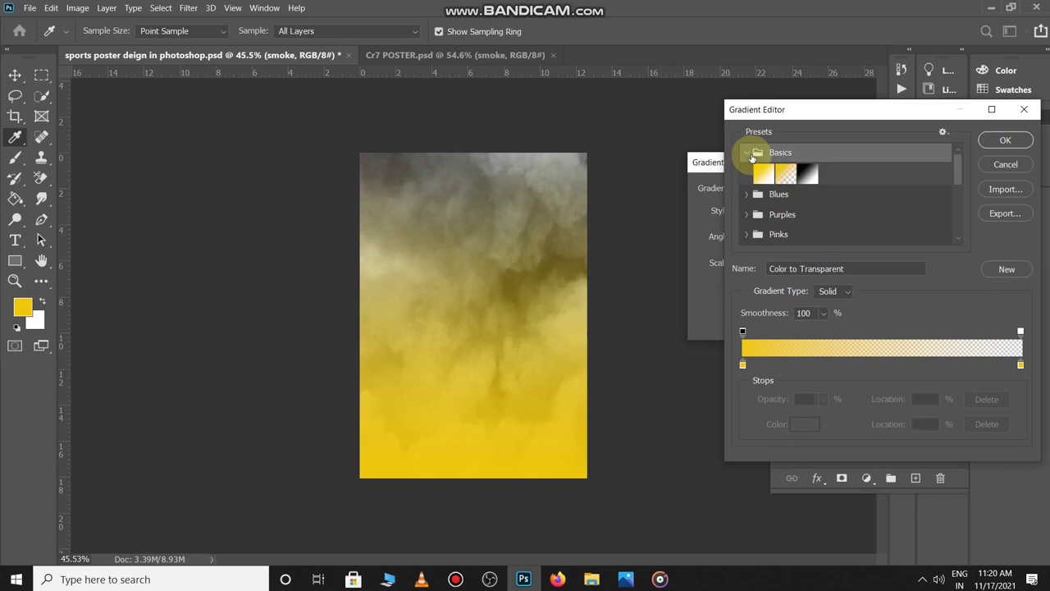
{"action": "left_click", "coordinate": [807, 173]}
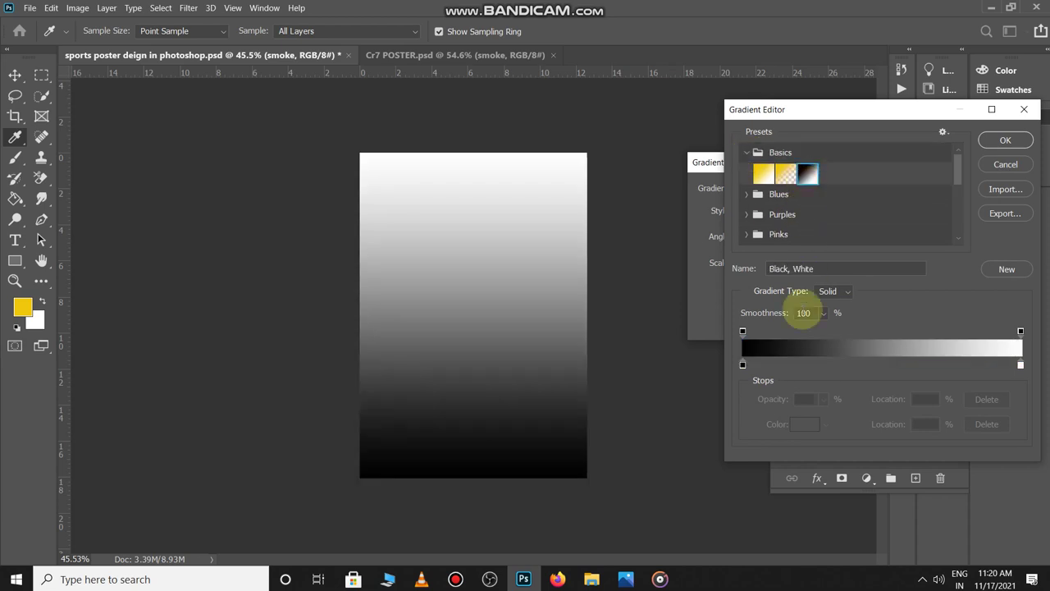
{"action": "left_click", "coordinate": [1021, 366]}
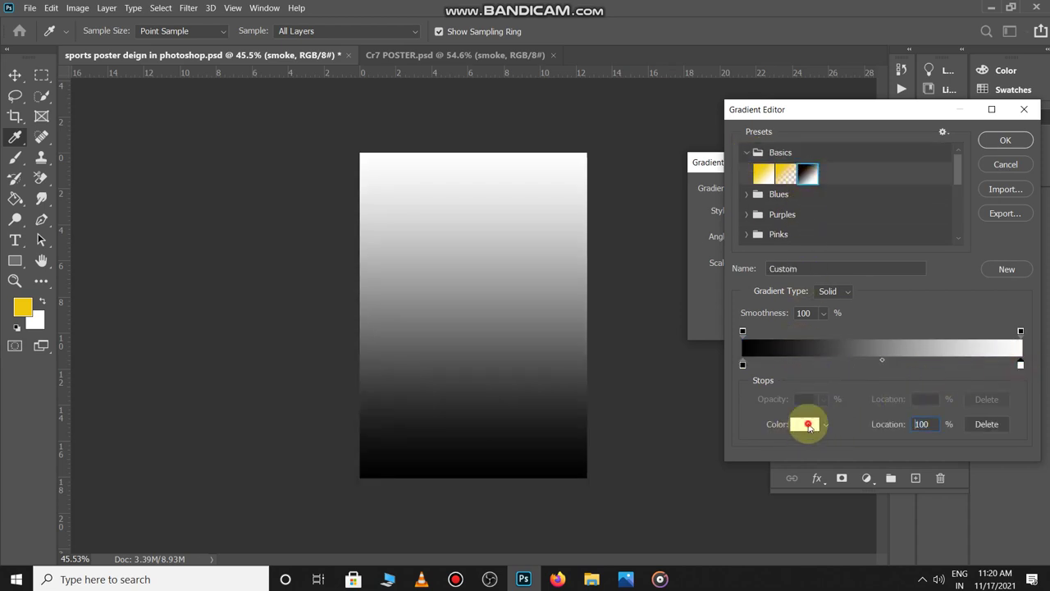
{"action": "left_click", "coordinate": [808, 424]}
{"action": "left_click_drag", "start_coordinate": [796, 304], "coordinate": [949, 28]}
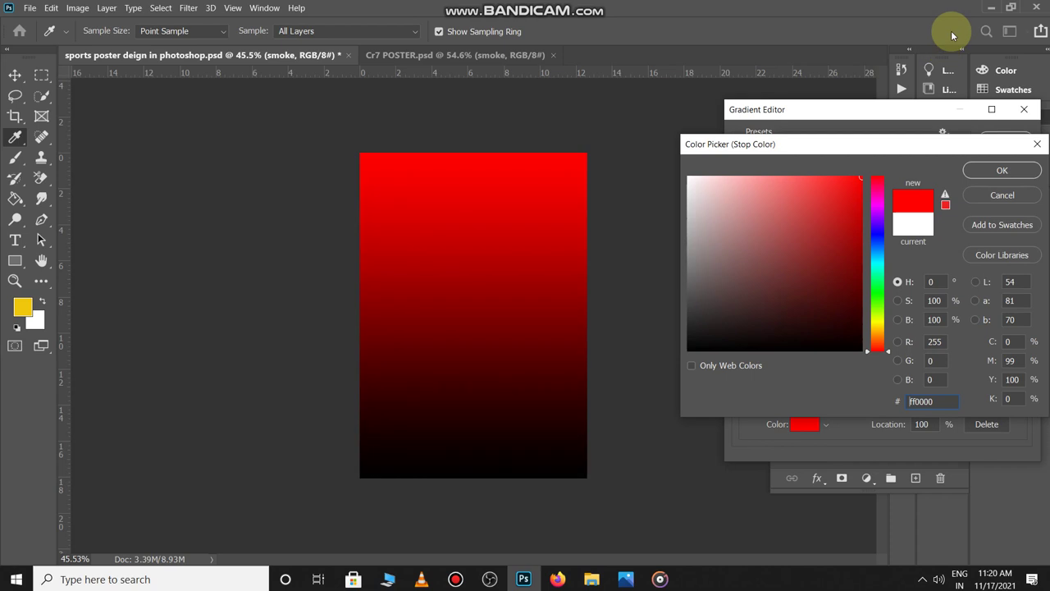
{"action": "left_click", "coordinate": [1002, 170]}
{"action": "left_click", "coordinate": [1006, 142]}
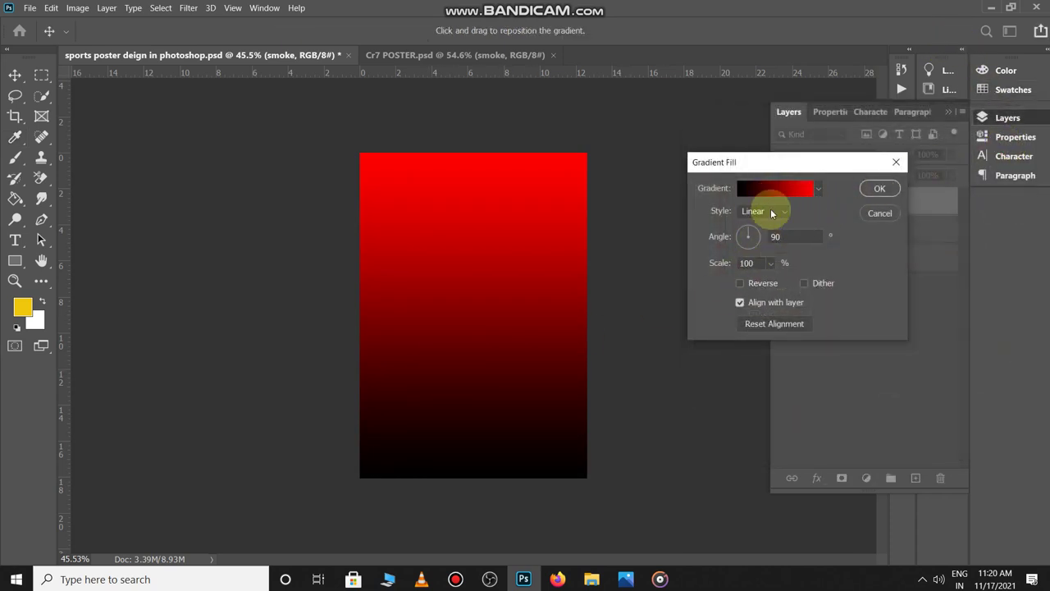
Set the linear gradient fill's angle to -14° and apply the fill.
{"action": "double_click", "coordinate": [787, 237]}
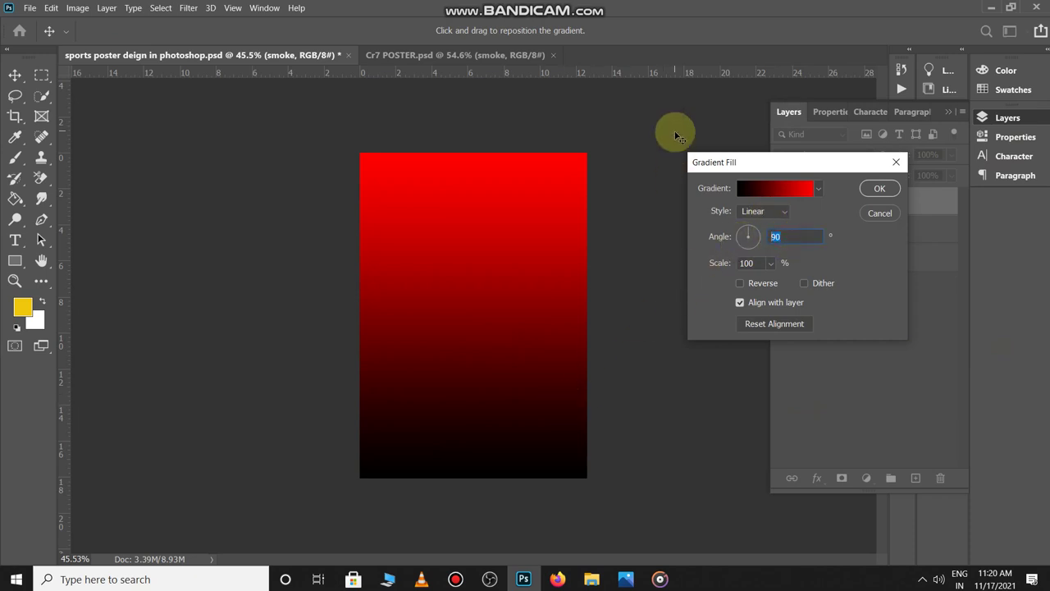
{"action": "type", "text": "-10"}
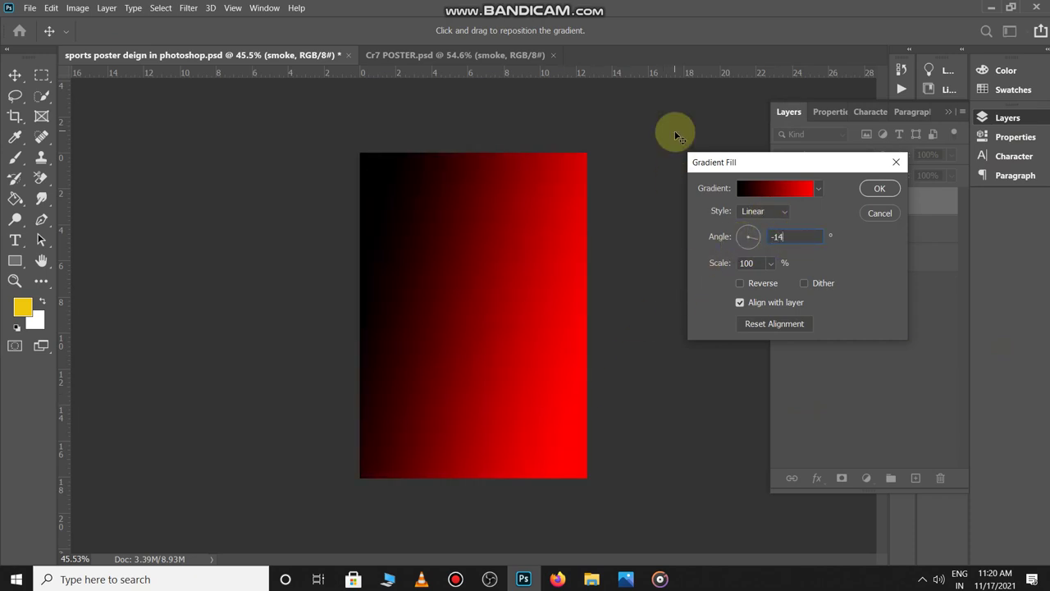
{"action": "key", "text": "Return"}
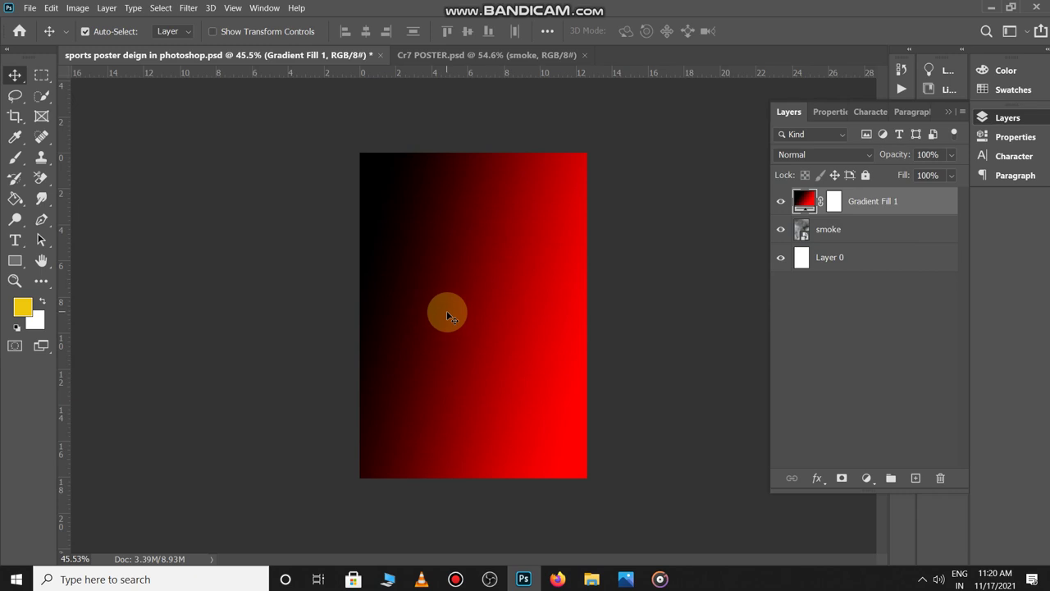
Change the gradient fill layer's blend mode to Multiply.
{"action": "left_click", "coordinate": [807, 156]}
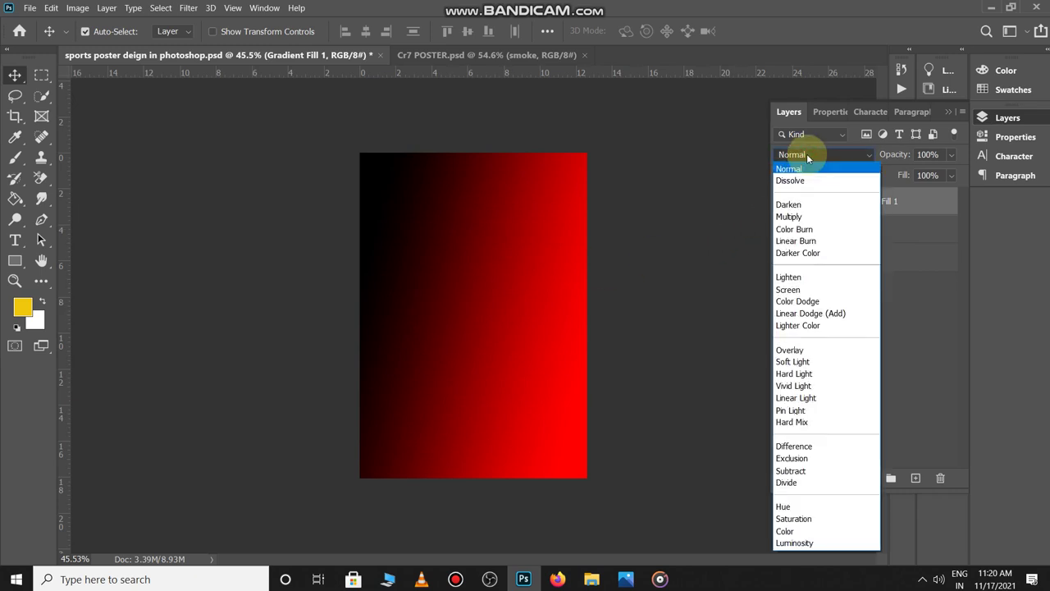
{"action": "left_click", "coordinate": [807, 169]}
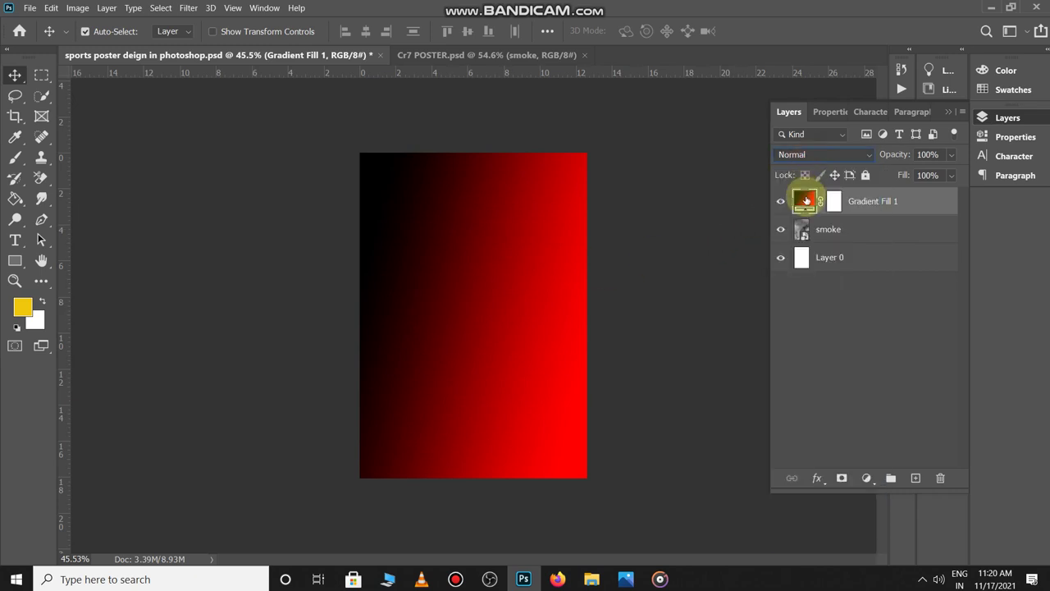
{"action": "left_click", "coordinate": [836, 363]}
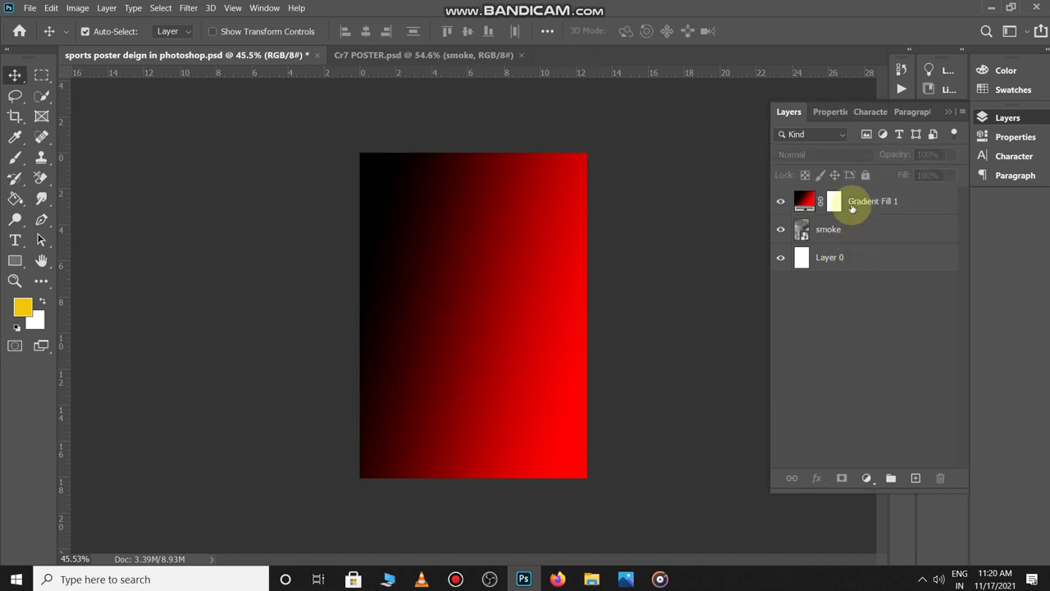
{"action": "left_click", "coordinate": [809, 206]}
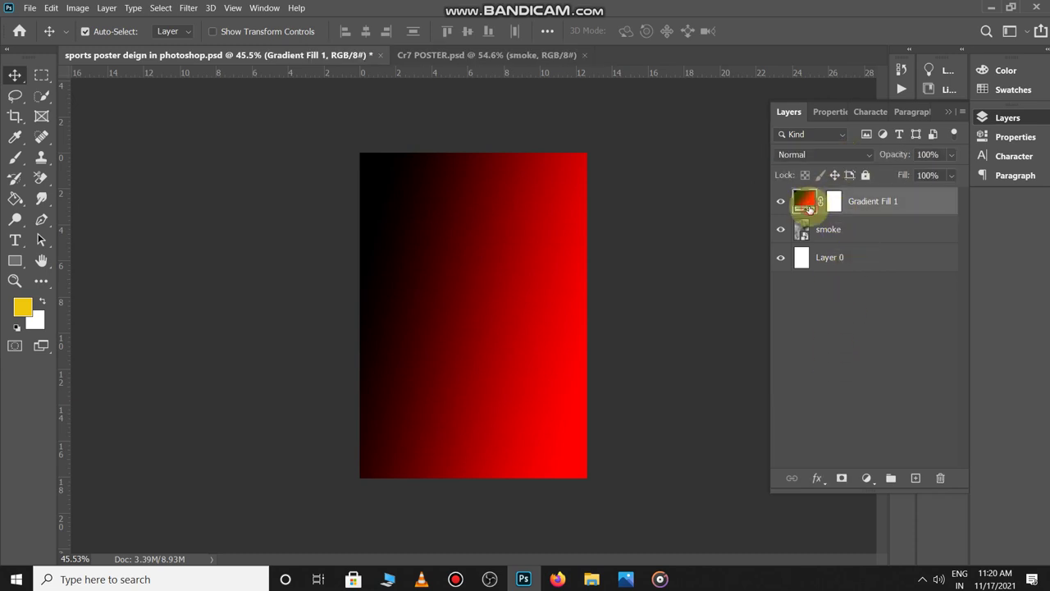
{"action": "left_click", "coordinate": [817, 156]}
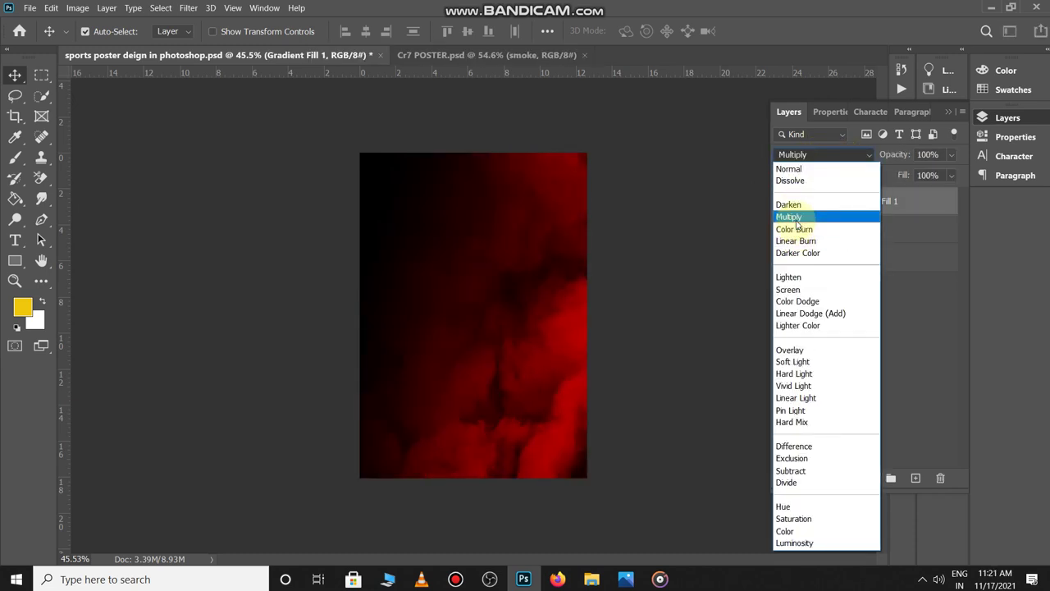
{"action": "left_click", "coordinate": [797, 221]}
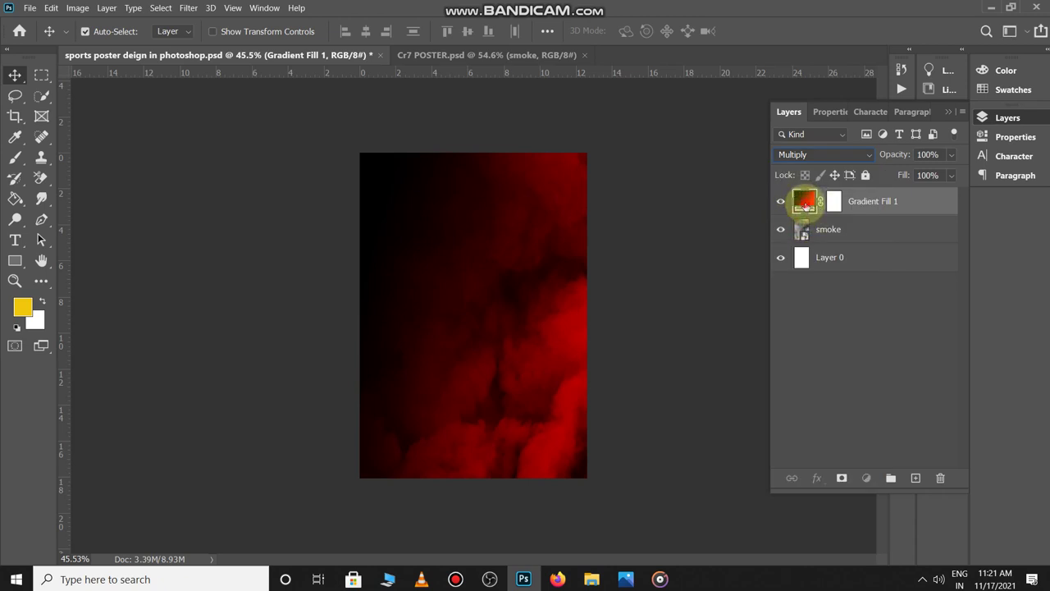
Reposition the gradient toward the canvas's upper-left corner so red covers most of the smoke.
{"action": "double_click", "coordinate": [805, 205]}
{"action": "left_click_drag", "start_coordinate": [447, 252], "coordinate": [291, 181]}
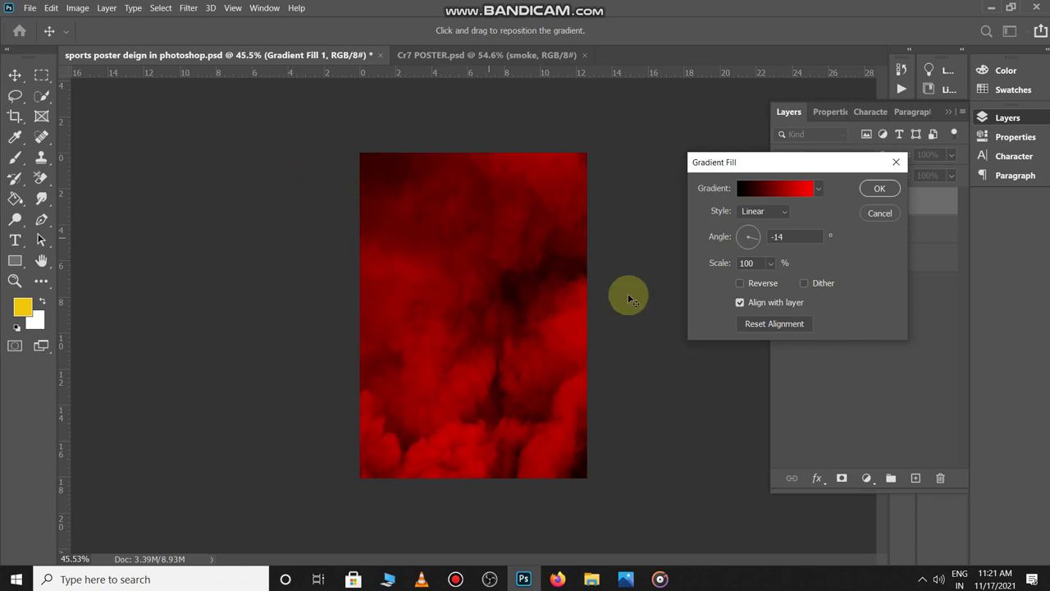
{"action": "key", "text": "Return"}
{"action": "left_click", "coordinate": [865, 347]}
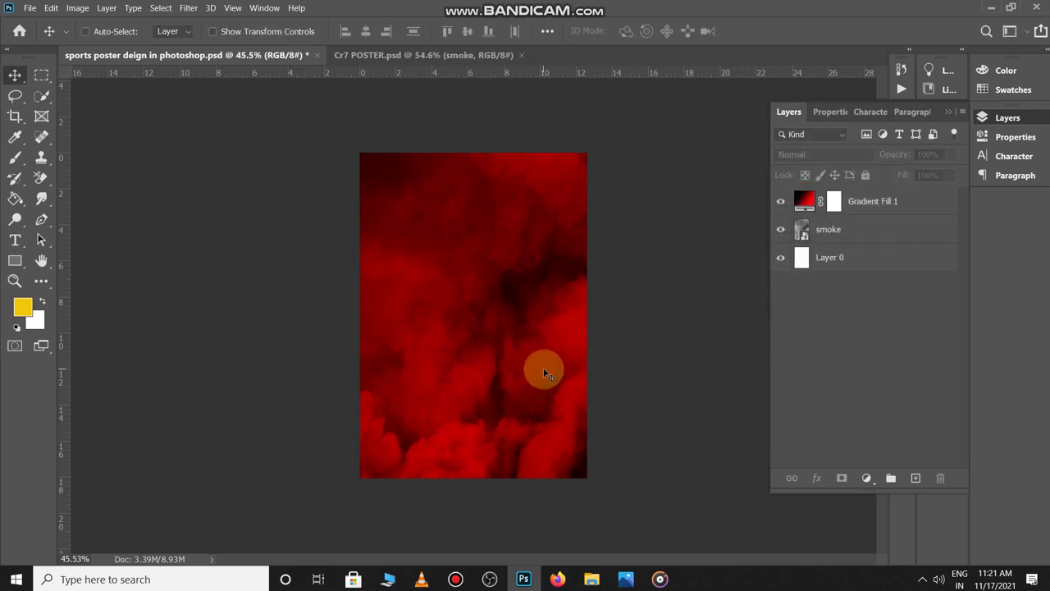
Bring the shouting player cutout (cr2) from Cr7 POSTER.psd into the sports poster and place it left of centre.
{"action": "key", "text": "ctrl+Tab"}
{"action": "left_click", "coordinate": [550, 230]}
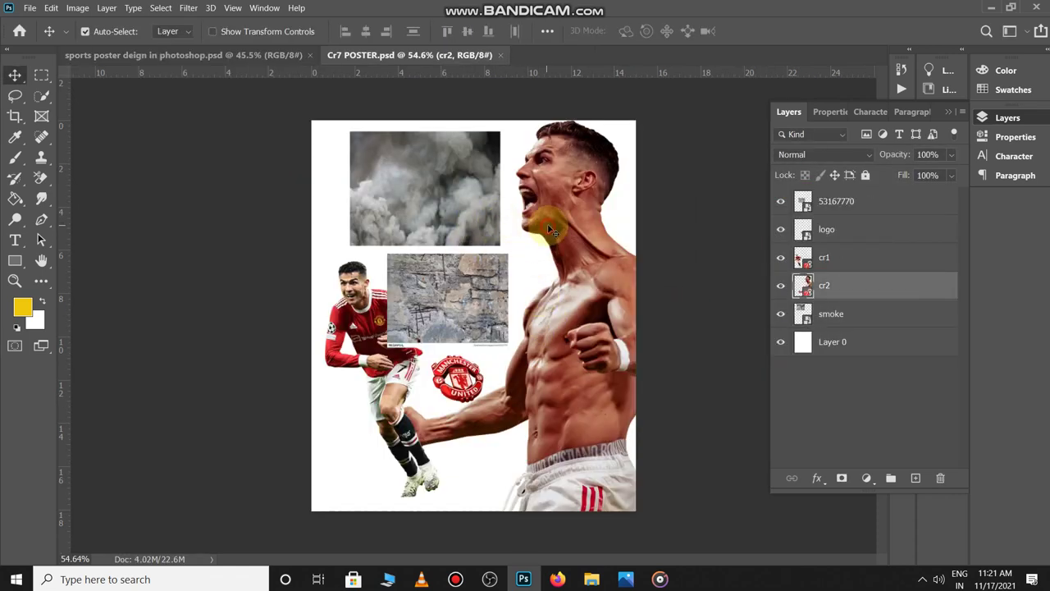
{"action": "left_click_drag", "start_coordinate": [580, 183], "coordinate": [465, 307]}
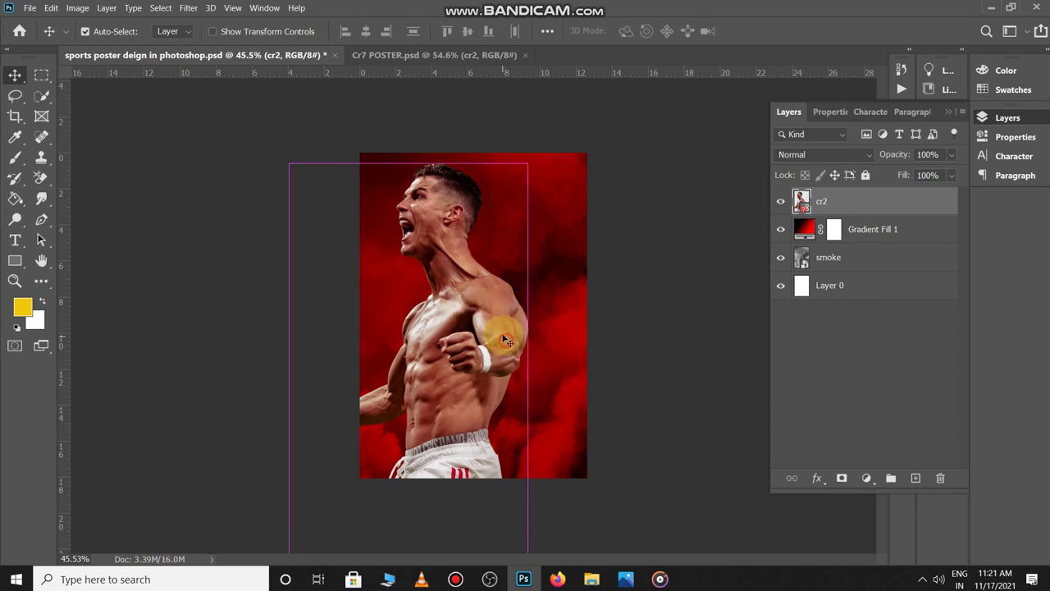
{"action": "left_click", "coordinate": [844, 430]}
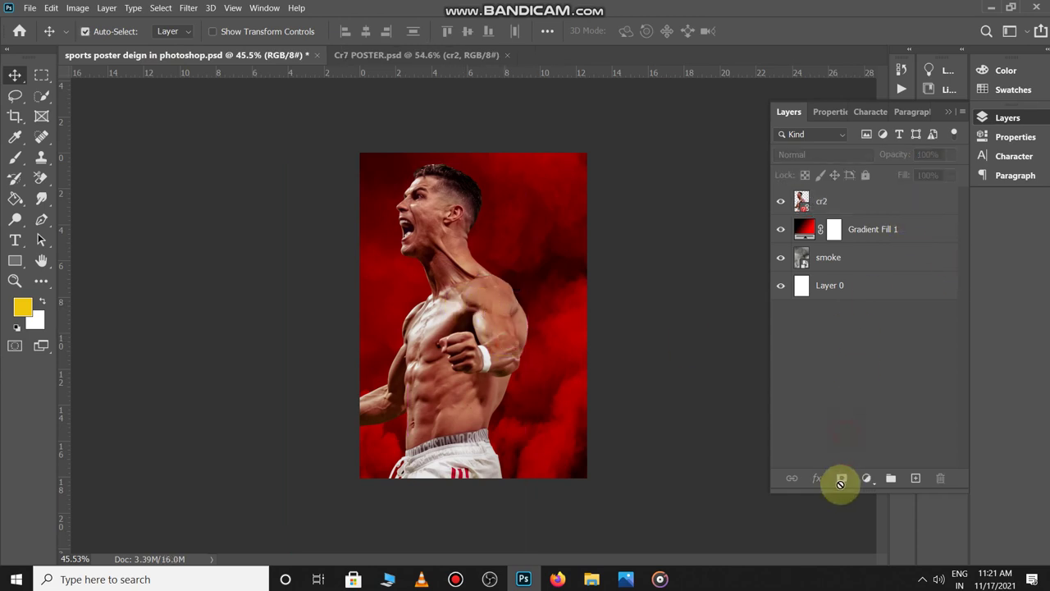
Add a layer mask to cr2 and fade the player's lower body into the smoke with a size 700 black brush.
{"action": "left_click", "coordinate": [876, 200]}
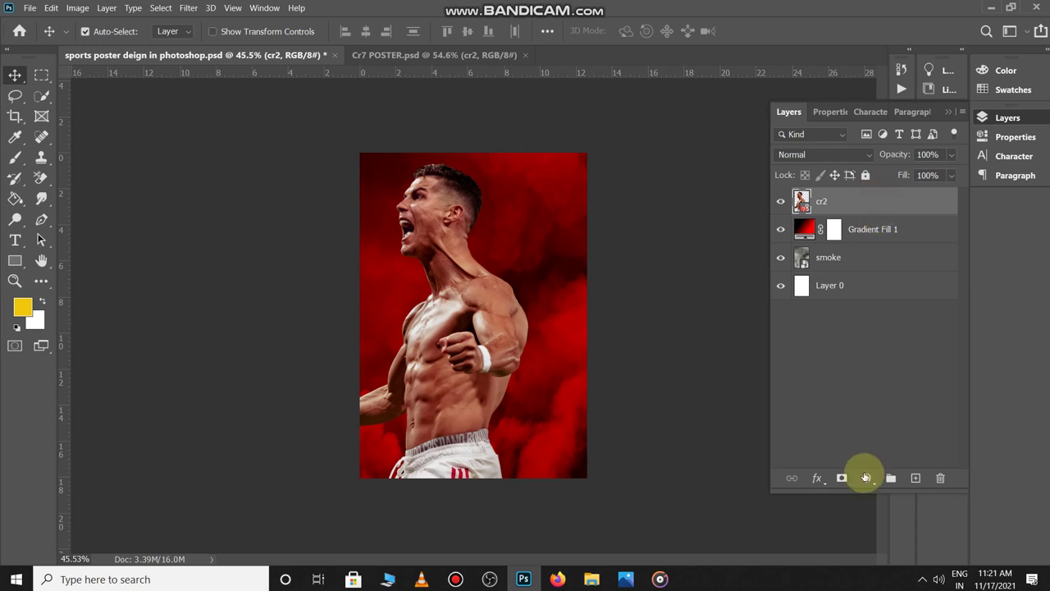
{"action": "left_click", "coordinate": [841, 477]}
{"action": "key", "text": "b"}
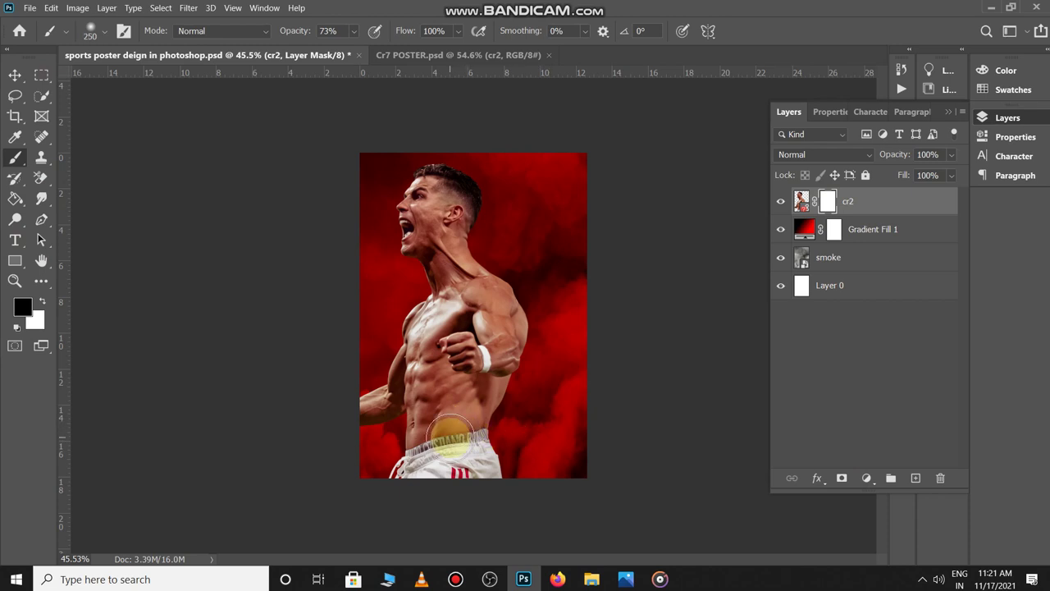
{"action": "key", "text": "bracketright"}
{"action": "key", "text": "bracketright"}
{"action": "key", "text": "bracketright"}
{"action": "key", "text": "bracketright"}
{"action": "key", "text": "bracketright"}
{"action": "key", "text": "bracketright"}
{"action": "key", "text": "bracketright"}
{"action": "key", "text": "bracketright"}
{"action": "mouse_move", "coordinate": [383, 451]}
{"action": "left_mouse_down"}
{"action": "mouse_move", "coordinate": [481, 510]}
{"action": "mouse_move", "coordinate": [344, 436]}
{"action": "mouse_move", "coordinate": [392, 447]}
{"action": "mouse_move", "coordinate": [379, 434]}
{"action": "mouse_move", "coordinate": [386, 466]}
{"action": "mouse_move", "coordinate": [487, 506]}
{"action": "mouse_move", "coordinate": [510, 490]}
{"action": "mouse_move", "coordinate": [530, 438]}
{"action": "mouse_move", "coordinate": [534, 456]}
{"action": "mouse_move", "coordinate": [539, 447]}
{"action": "mouse_move", "coordinate": [557, 456]}
{"action": "mouse_move", "coordinate": [574, 414]}
{"action": "left_mouse_up"}
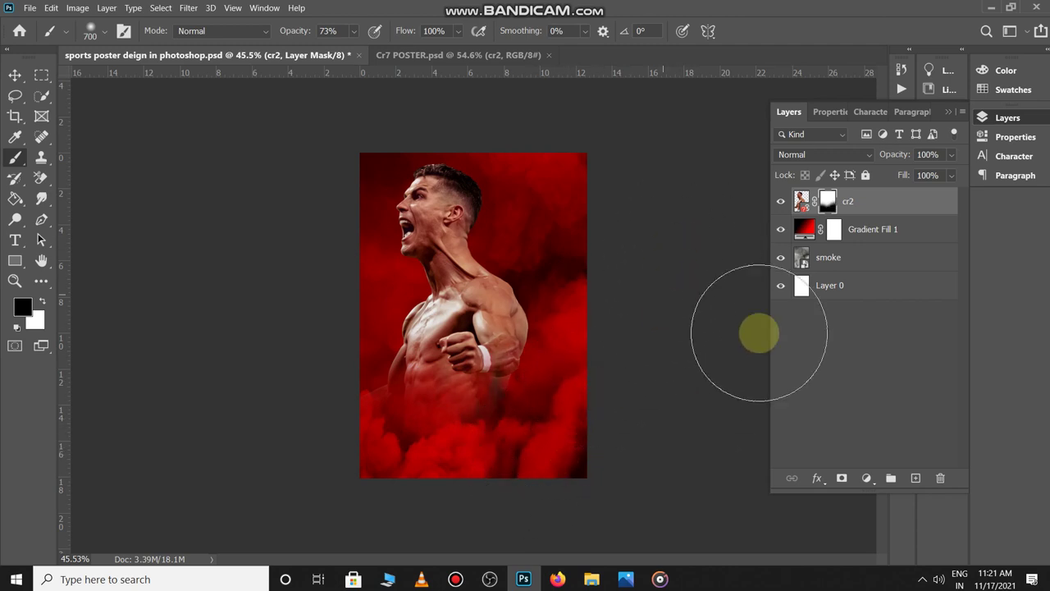
{"action": "key", "text": "v"}
{"action": "left_click", "coordinate": [870, 311]}
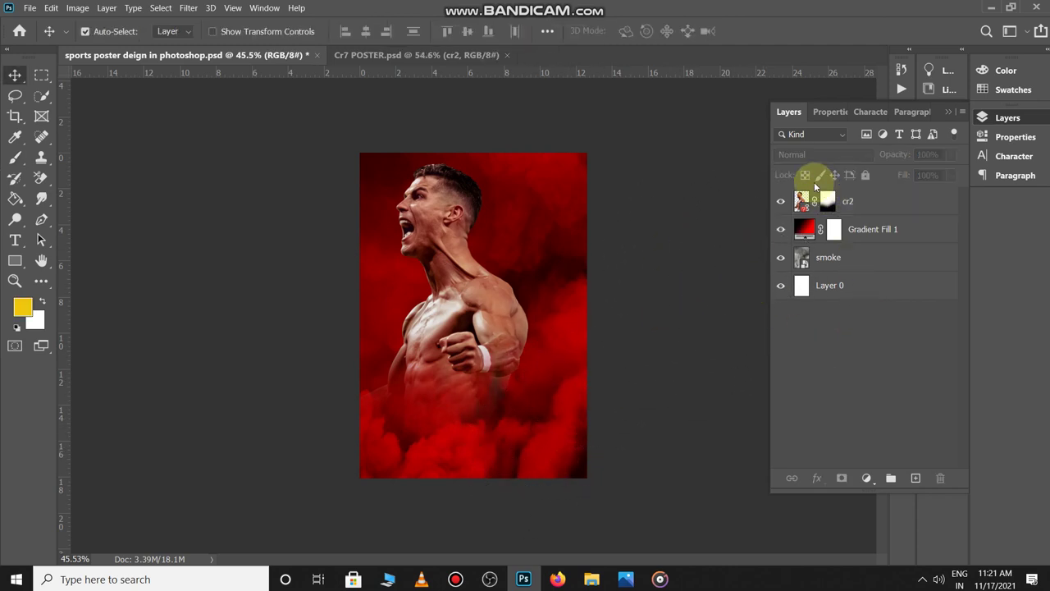
Add a Brightness/Contrast adjustment clipped to cr2 with brightness 39 and contrast 30.
{"action": "left_click", "coordinate": [802, 201]}
{"action": "left_click", "coordinate": [863, 476]}
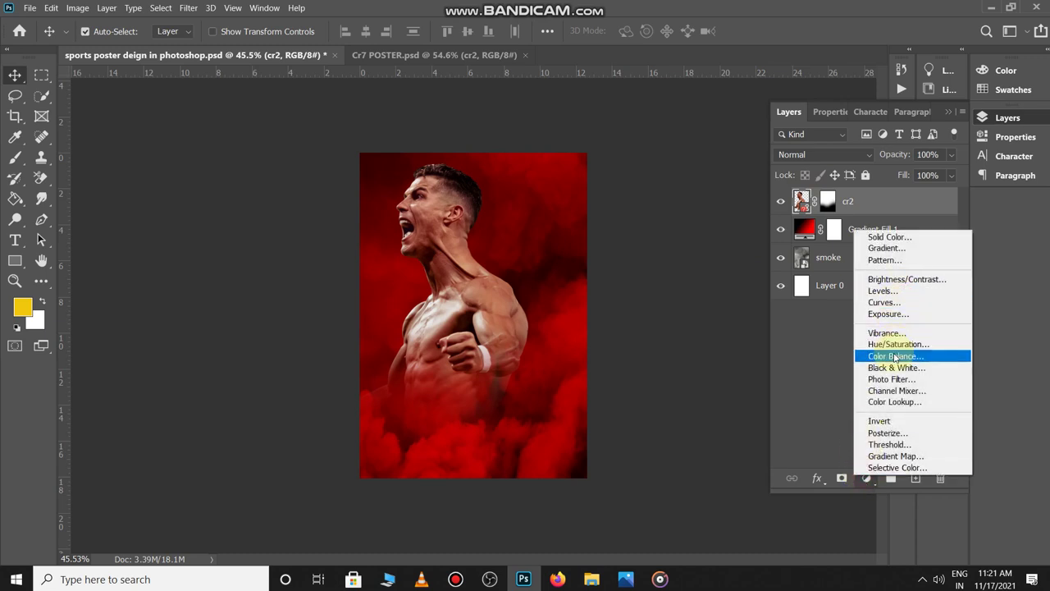
{"action": "left_click", "coordinate": [901, 279]}
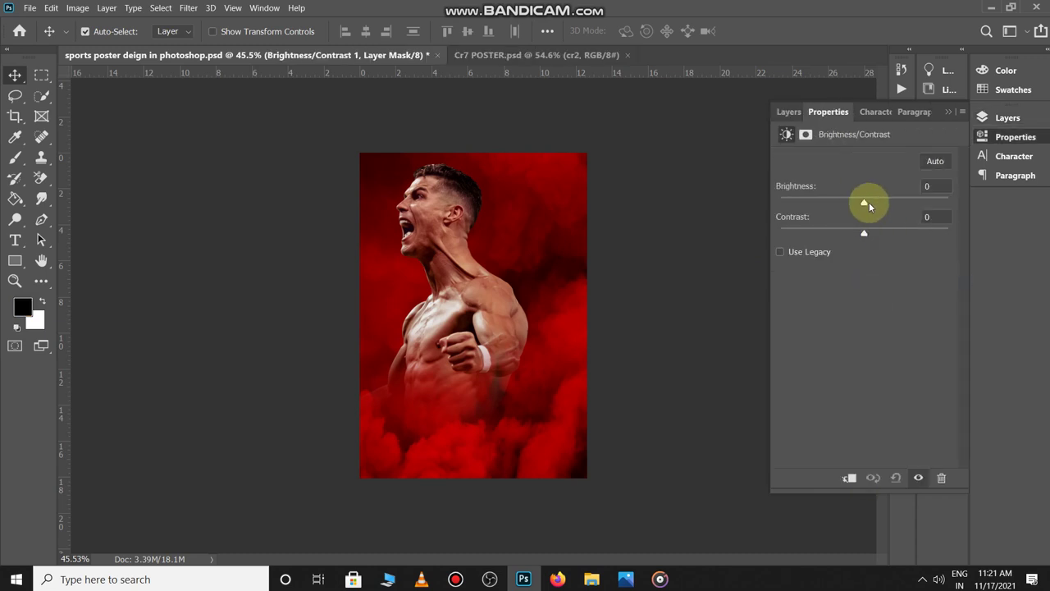
{"action": "left_click_drag", "start_coordinate": [866, 203], "coordinate": [863, 203]}
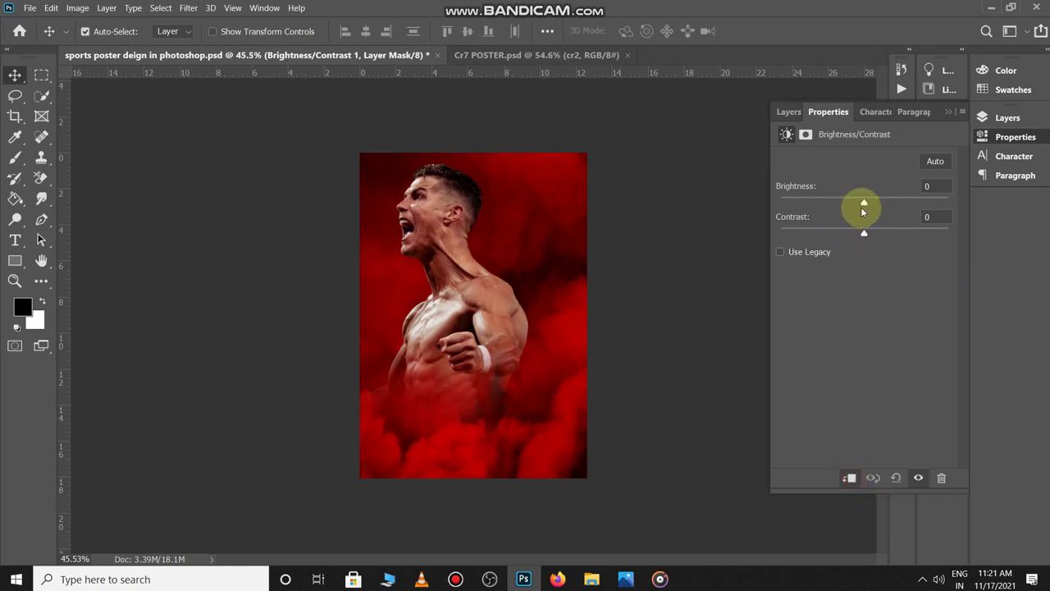
{"action": "left_click_drag", "start_coordinate": [863, 202], "coordinate": [880, 204]}
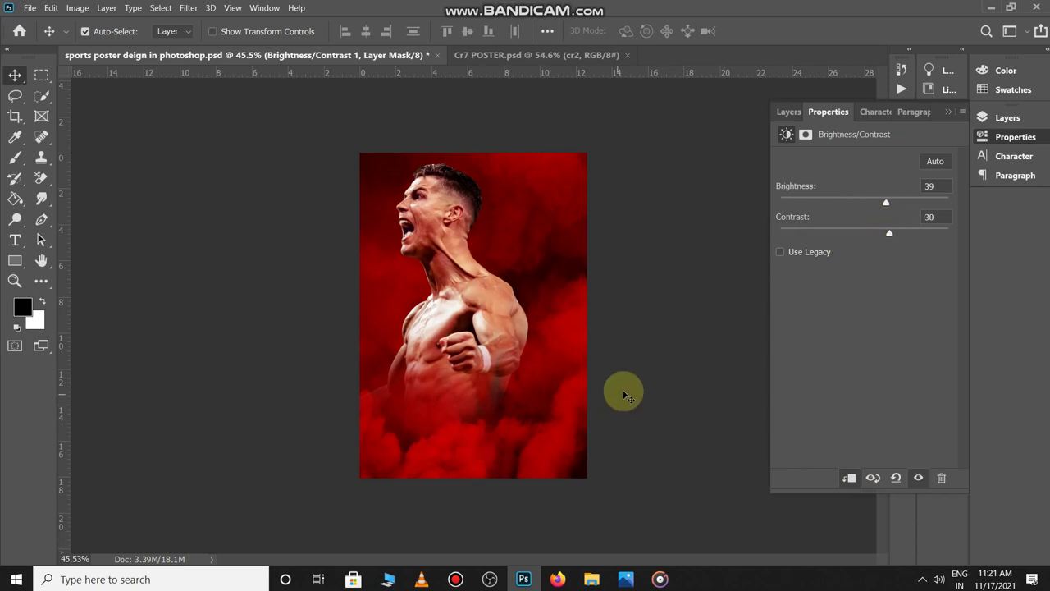
{"action": "left_click", "coordinate": [625, 393]}
Bring the running player cutout (cr1) from Cr7 POSTER.psd into the sports poster and shift the large cr2 figure left to X -4.43 in.
{"action": "scroll", "coordinate": [625, 394], "scroll_direction": "up", "scroll_amount": 5}
{"action": "scroll", "coordinate": [625, 393], "scroll_direction": "down", "scroll_amount": 6}
{"action": "key", "text": "ctrl+Tab"}
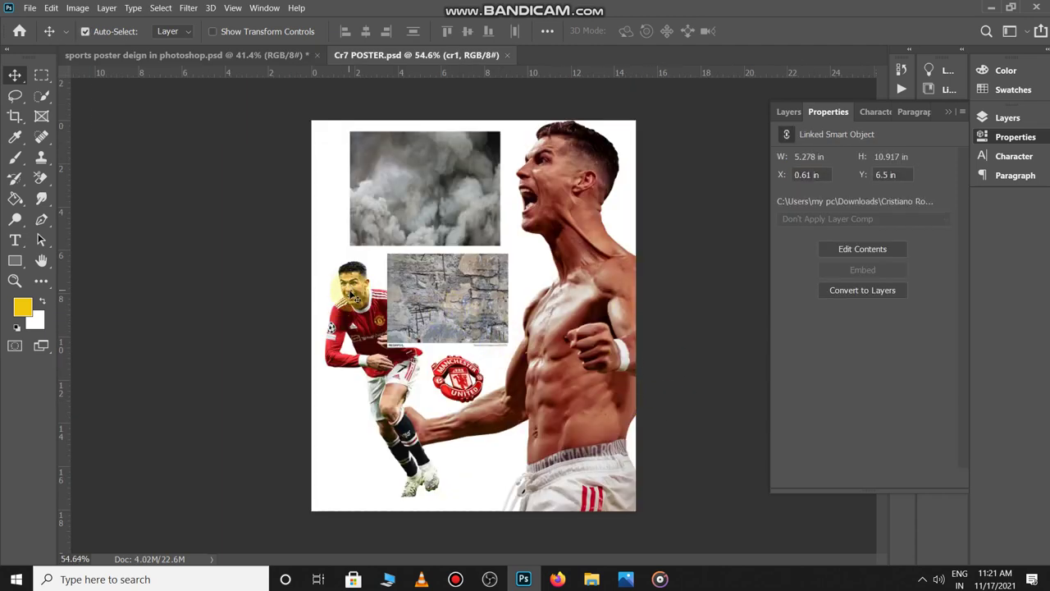
{"action": "left_click_drag", "start_coordinate": [354, 297], "coordinate": [505, 353]}
{"action": "left_click_drag", "start_coordinate": [438, 315], "coordinate": [430, 315]}
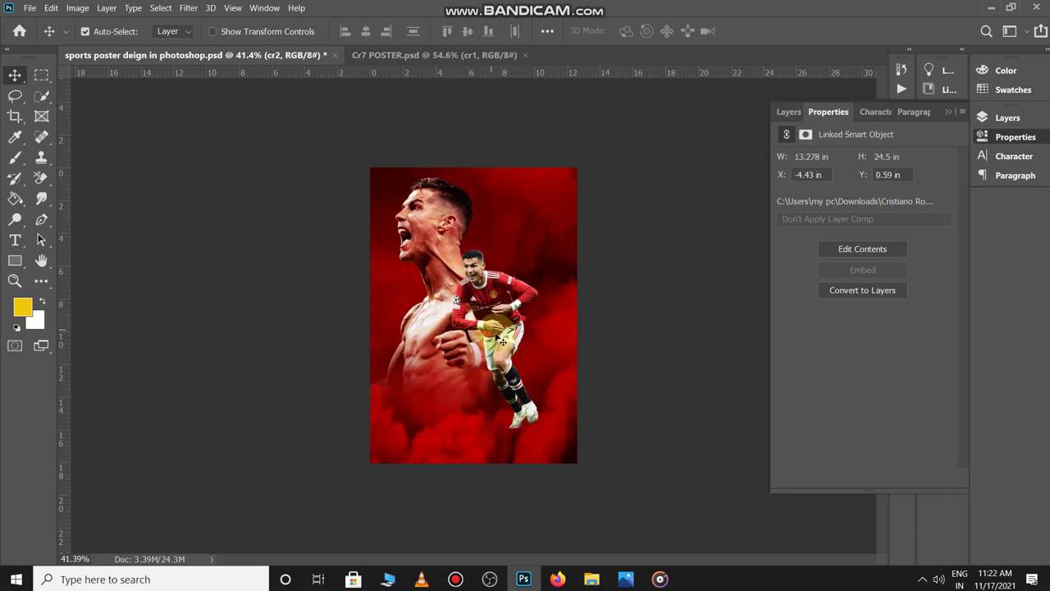
Position the running player (cr1) at X 4.54 in, Y 5.01 in, and add a clipped Brightness/Contrast adjustment with brightness 25 and contrast 33.
{"action": "left_click_drag", "start_coordinate": [496, 335], "coordinate": [490, 335]}
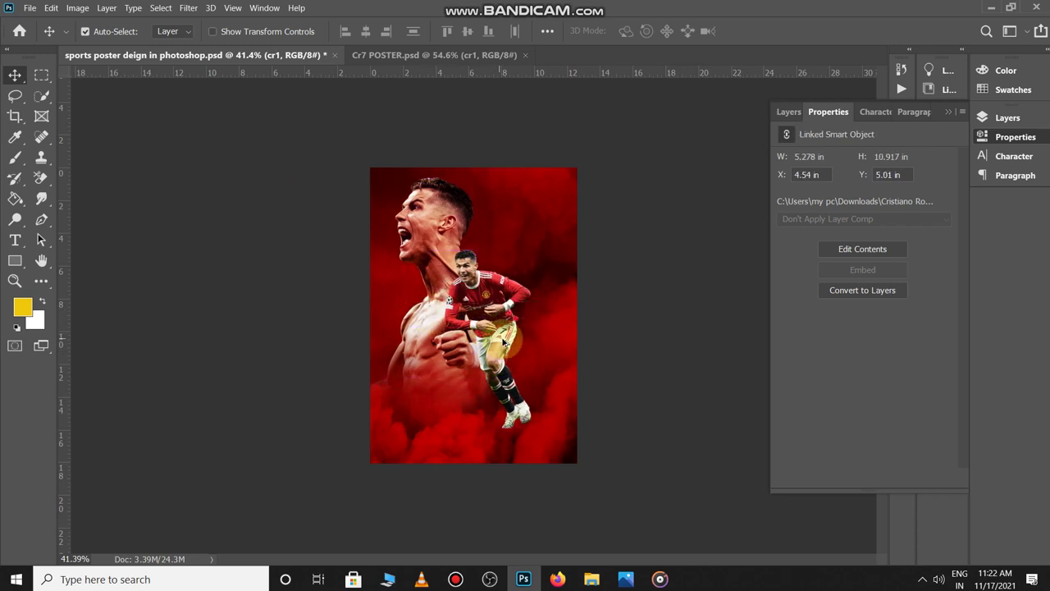
{"action": "left_click", "coordinate": [787, 113]}
{"action": "left_click", "coordinate": [838, 397]}
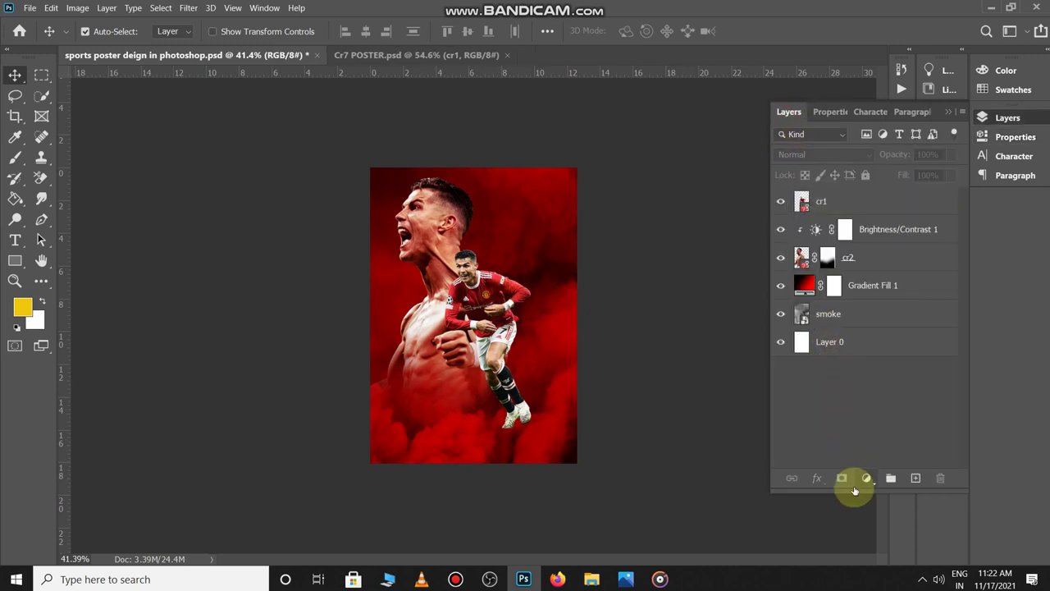
{"action": "left_click", "coordinate": [864, 480]}
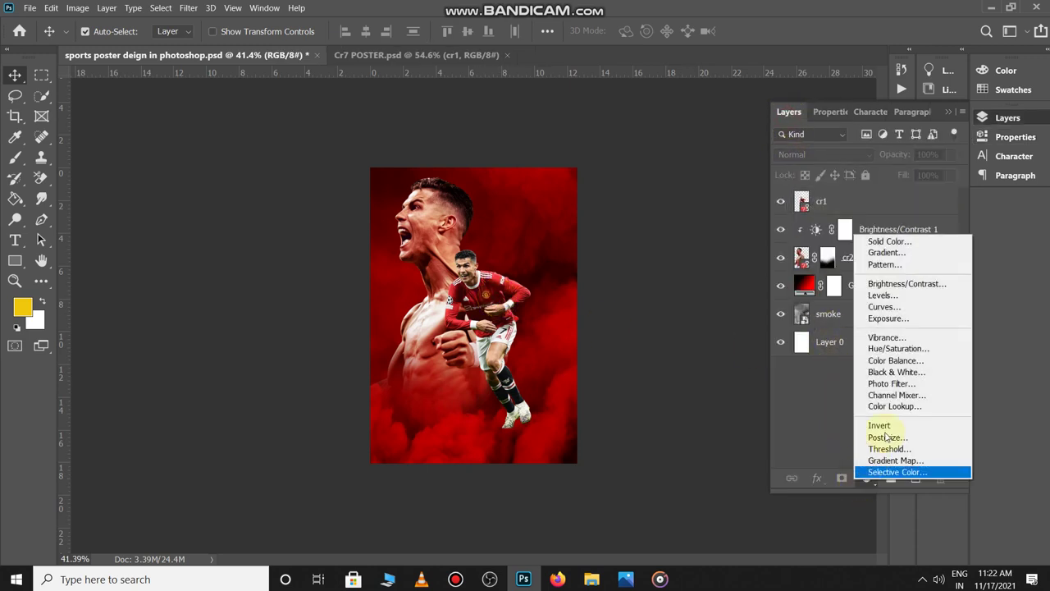
{"action": "left_click", "coordinate": [909, 285]}
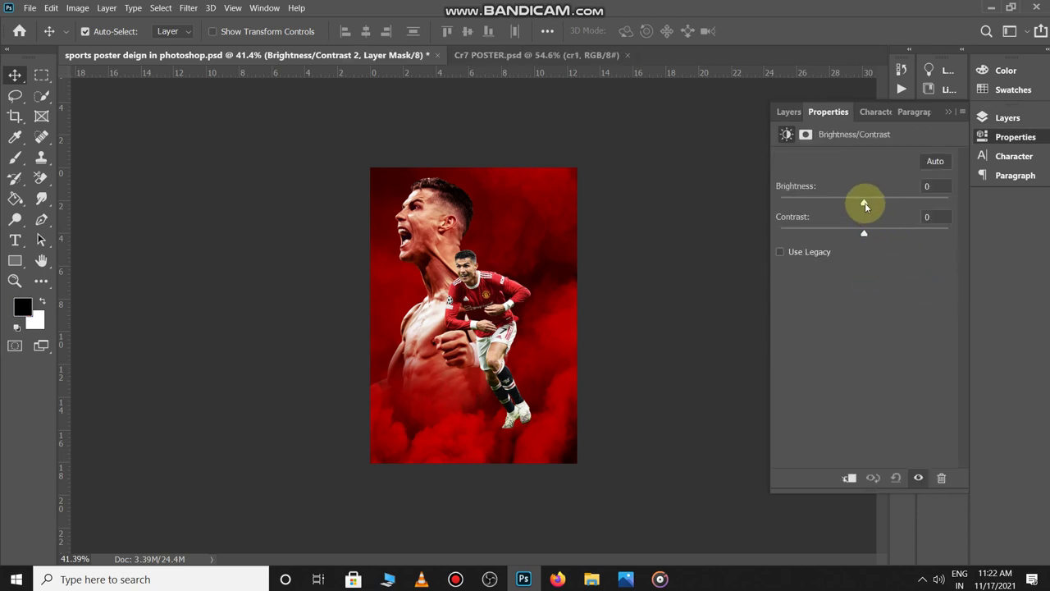
{"action": "left_click_drag", "start_coordinate": [865, 206], "coordinate": [858, 206]}
{"action": "key", "text": "ctrl+z"}
{"action": "left_click", "coordinate": [851, 479]}
{"action": "left_click_drag", "start_coordinate": [865, 205], "coordinate": [897, 237]}
{"action": "left_click", "coordinate": [865, 234]}
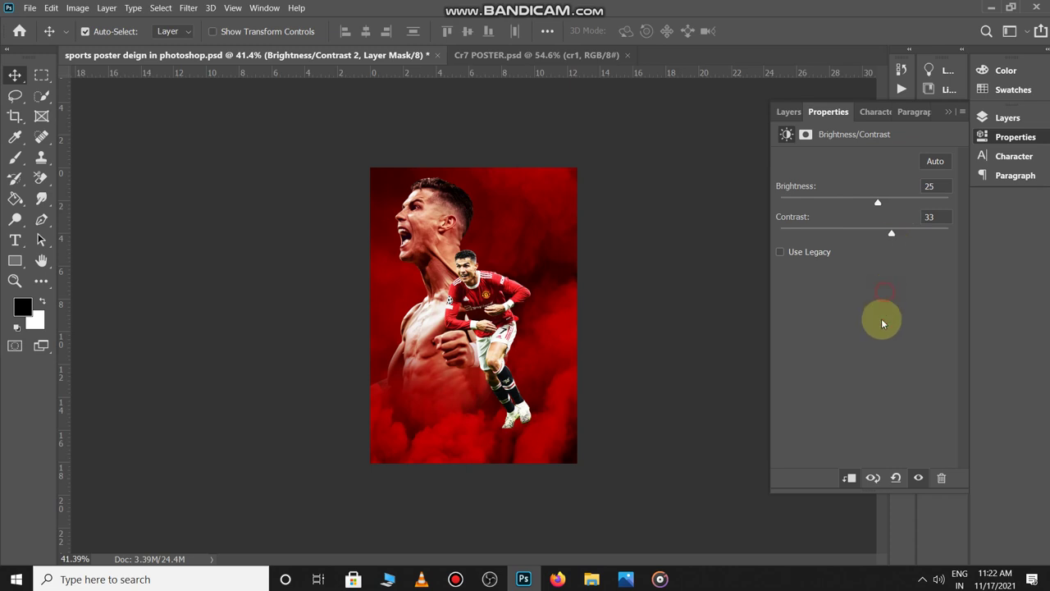
{"action": "left_click", "coordinate": [702, 385]}
{"action": "scroll", "coordinate": [716, 397], "scroll_direction": "up", "scroll_amount": 1}
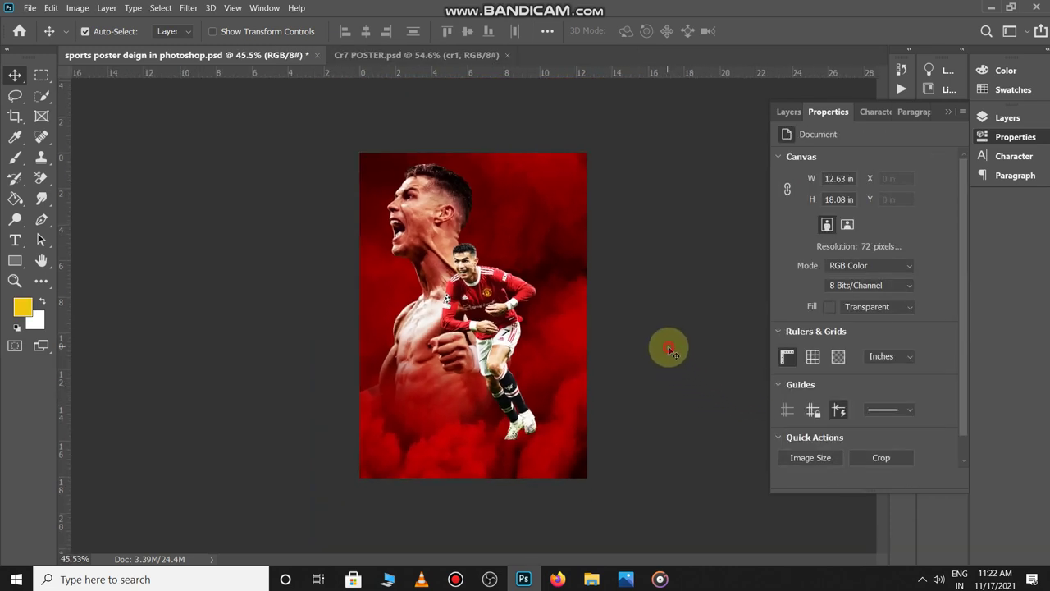
Bring the Manchester United logo from Cr7 POSTER.psd into the poster's upper right, enlarge it to 6.042 x 5.5 in, and place its layer beneath cr2.
{"action": "key", "text": "ctrl+Tab"}
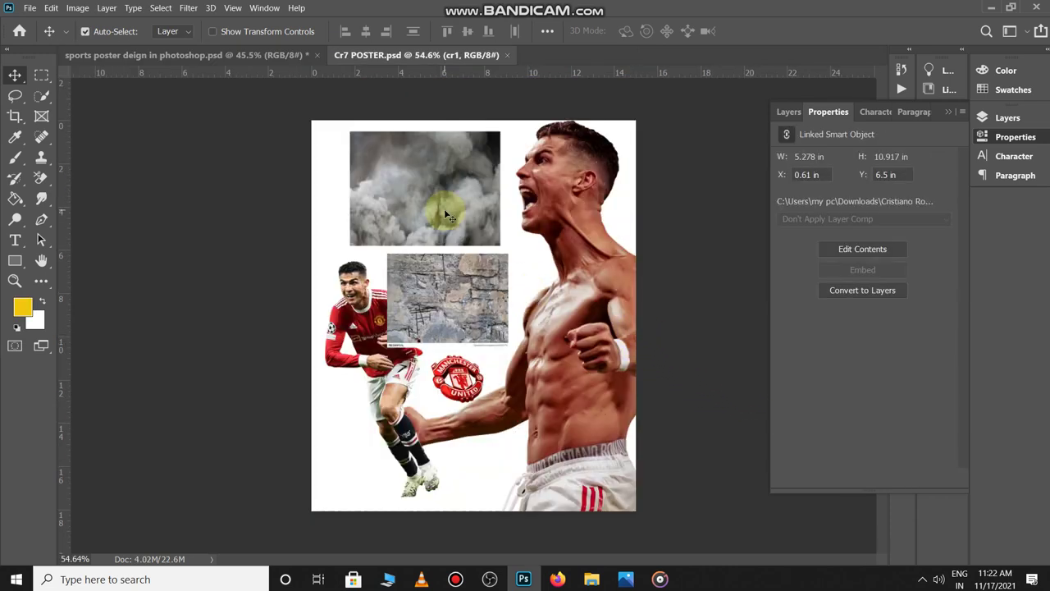
{"action": "left_click_drag", "start_coordinate": [464, 376], "coordinate": [540, 244]}
{"action": "key", "text": "ctrl+t"}
{"action": "key", "text": "Return"}
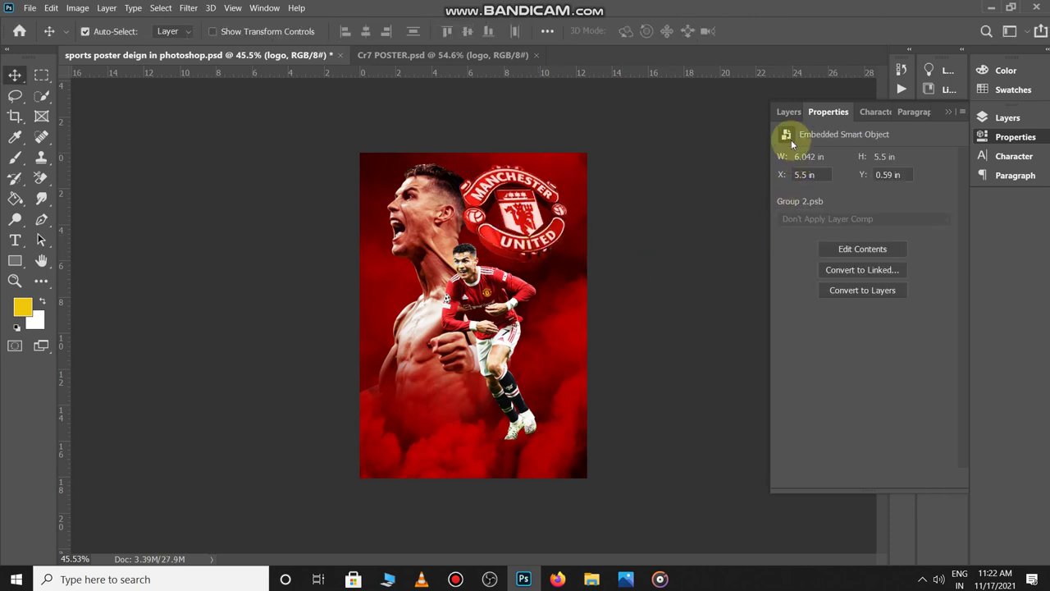
{"action": "left_click", "coordinate": [787, 112]}
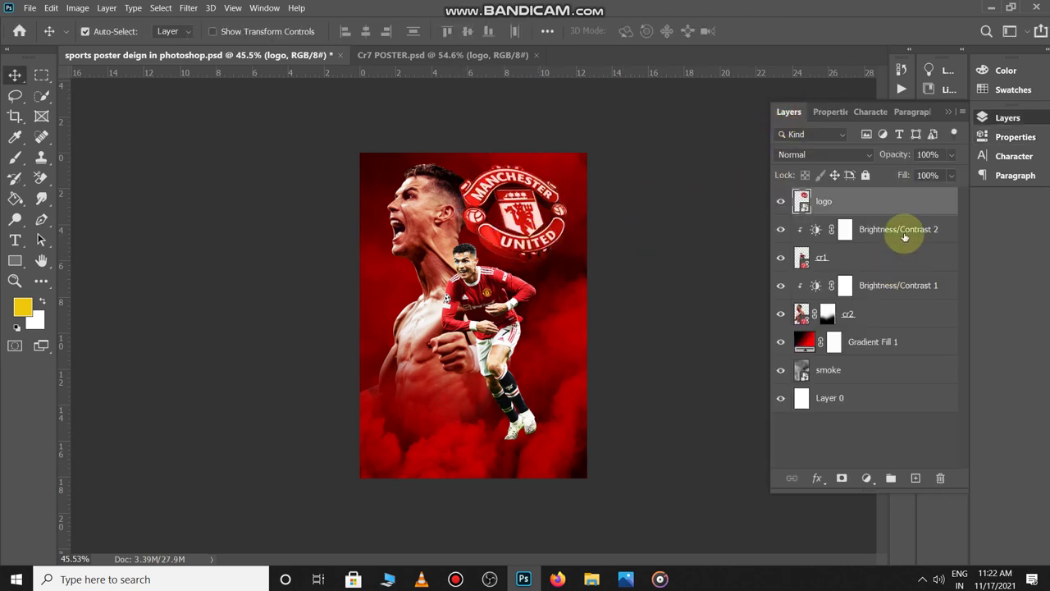
{"action": "left_click_drag", "start_coordinate": [905, 213], "coordinate": [904, 328]}
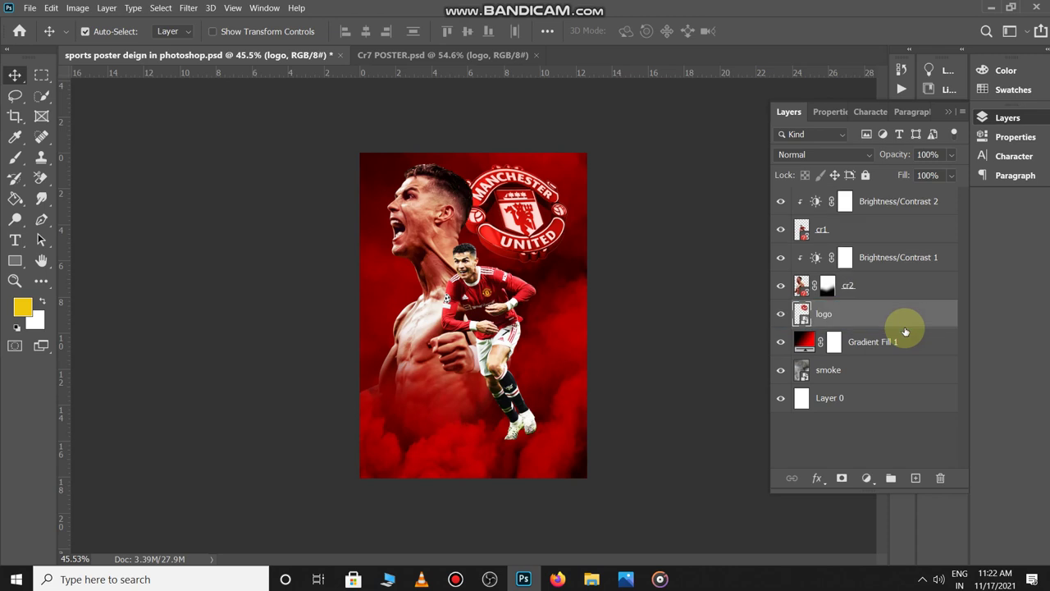
Create a new empty layer above cr2 and clip it to the shouting player.
{"action": "left_click", "coordinate": [460, 194]}
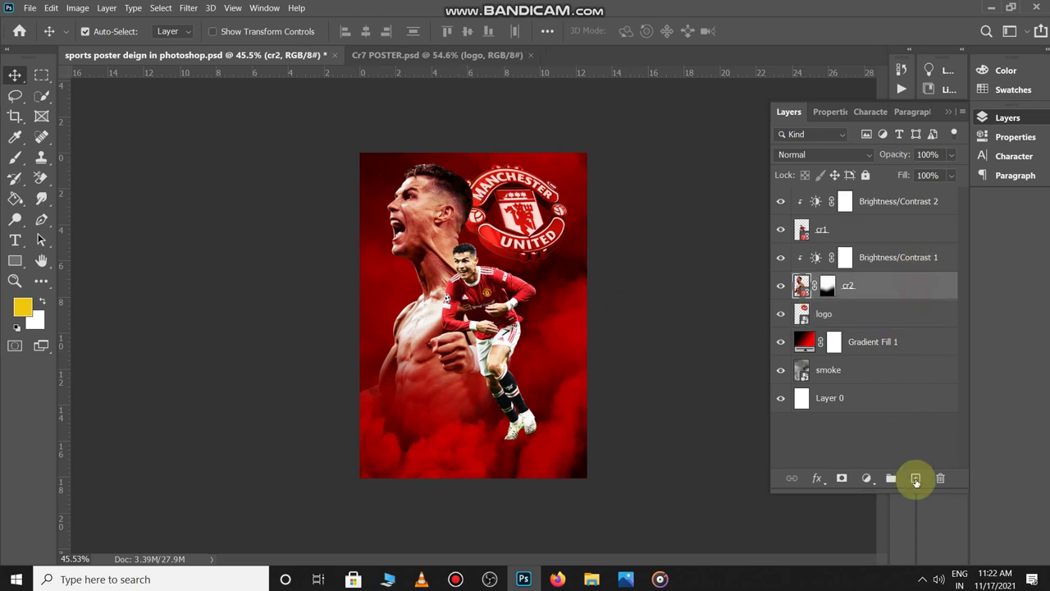
{"action": "left_click", "coordinate": [915, 478]}
{"action": "key", "text": "ctrl+alt+g"}
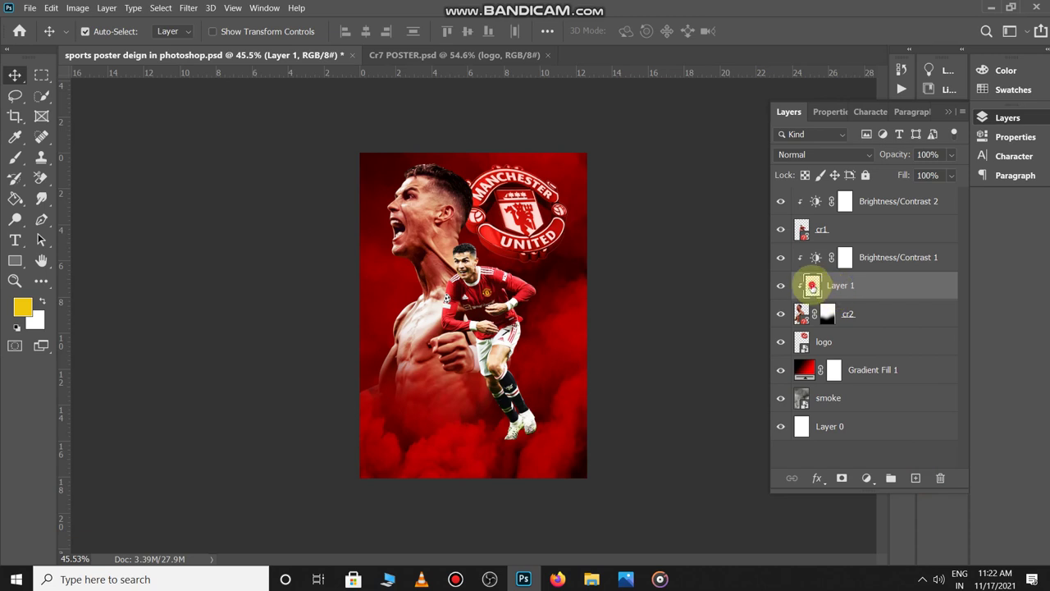
Paint a soft red glow along the shouting player's hair and the back of his head with a size 300 brush at 73% opacity.
{"action": "key", "text": "b"}
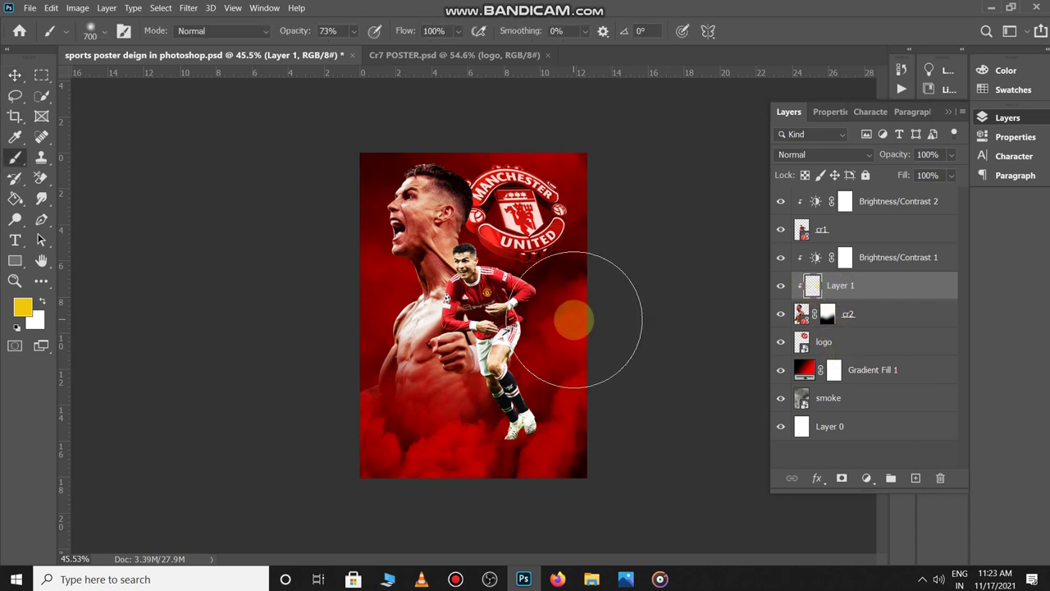
{"action": "key", "text": "bracketleft"}
{"action": "key", "text": "bracketleft"}
{"action": "key", "text": "bracketleft"}
{"action": "key", "text": "bracketleft"}
{"action": "key", "text": "bracketleft"}
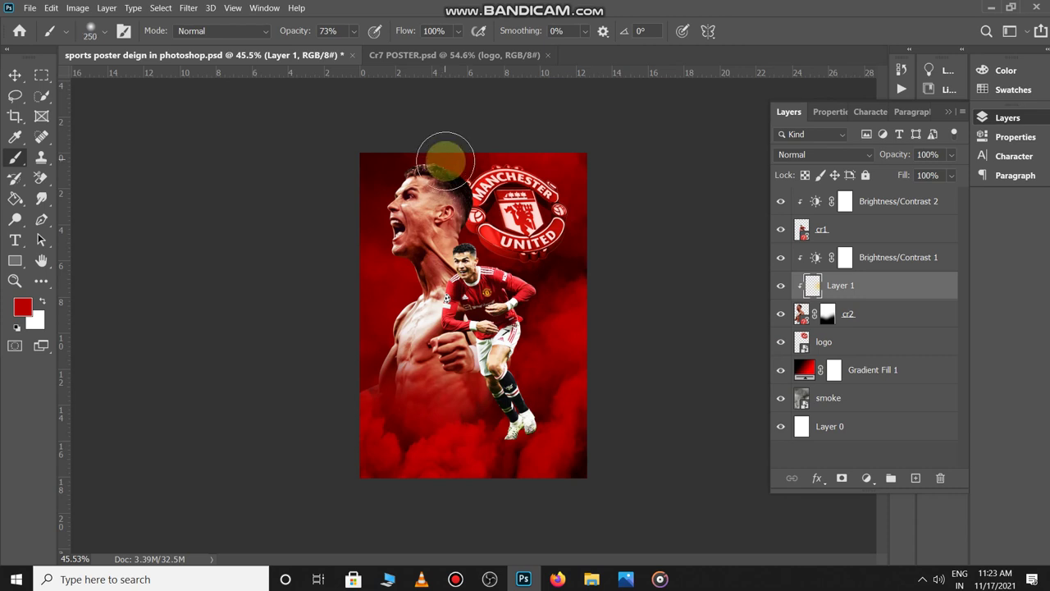
{"action": "key", "text": "bracketright"}
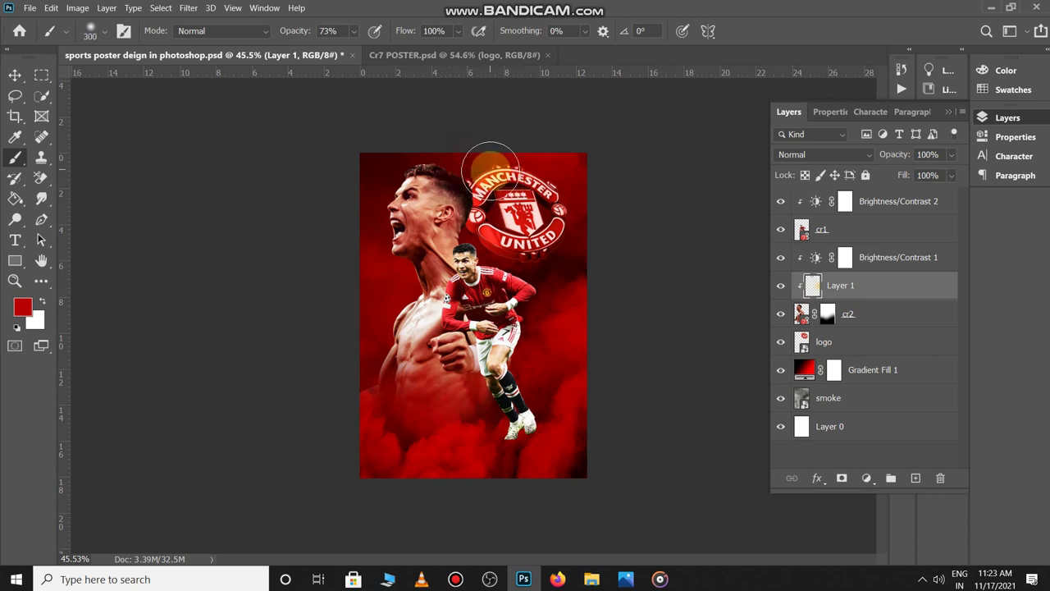
{"action": "left_click_drag", "start_coordinate": [491, 171], "coordinate": [485, 211]}
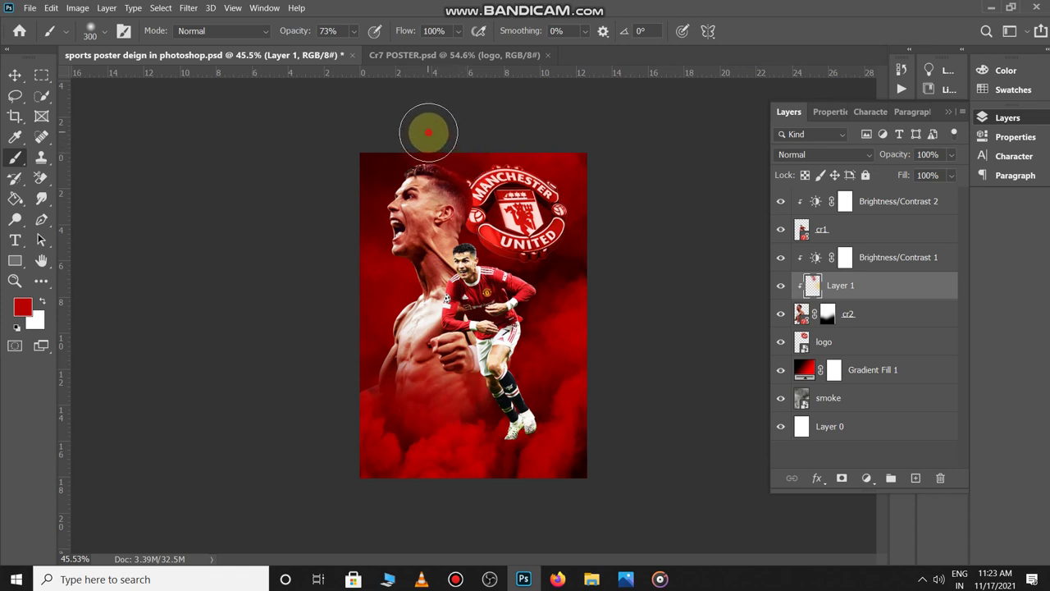
{"action": "mouse_move", "coordinate": [408, 137]}
{"action": "left_mouse_down"}
{"action": "mouse_move", "coordinate": [454, 152]}
{"action": "mouse_move", "coordinate": [407, 146]}
{"action": "left_mouse_up"}
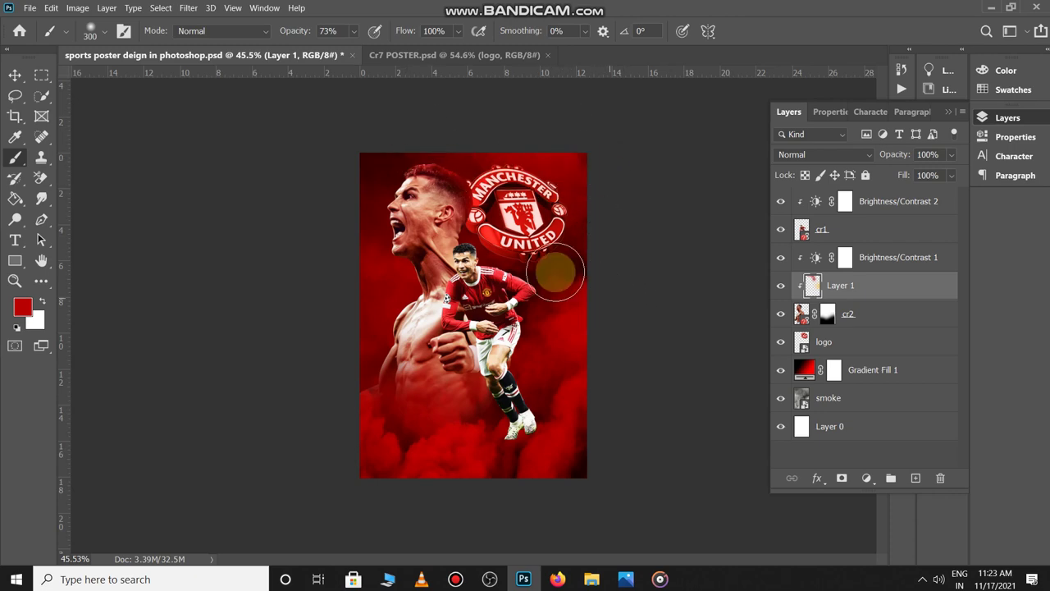
{"action": "scroll", "coordinate": [636, 361], "scroll_direction": "up", "scroll_amount": 3}
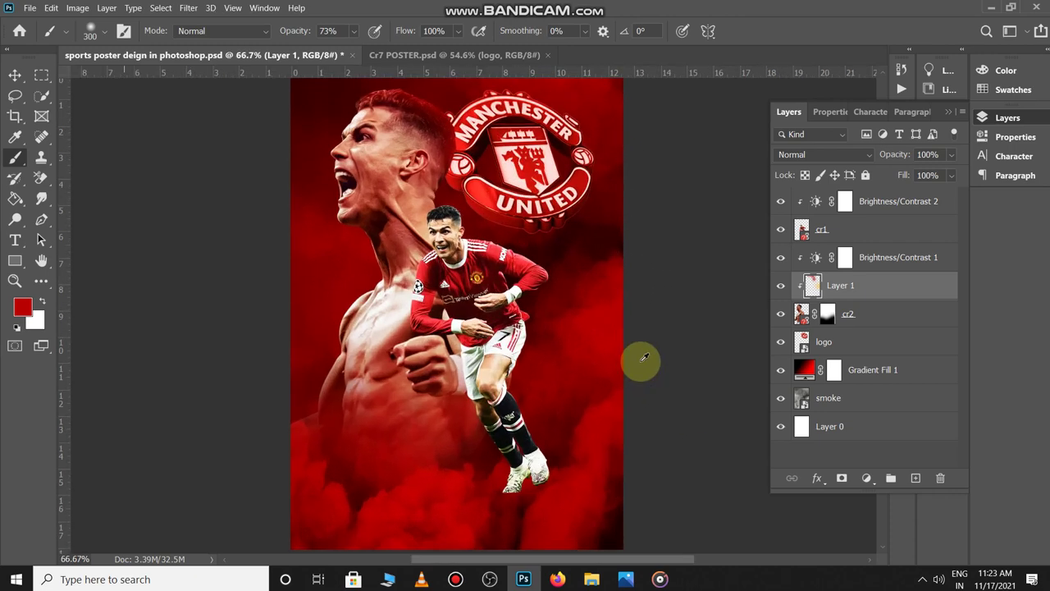
{"action": "scroll", "coordinate": [640, 361], "scroll_direction": "down", "scroll_amount": 2}
Try a white brush stroke of size 175 over the shouting player's hair on the clipped layer.
{"action": "key", "text": "x"}
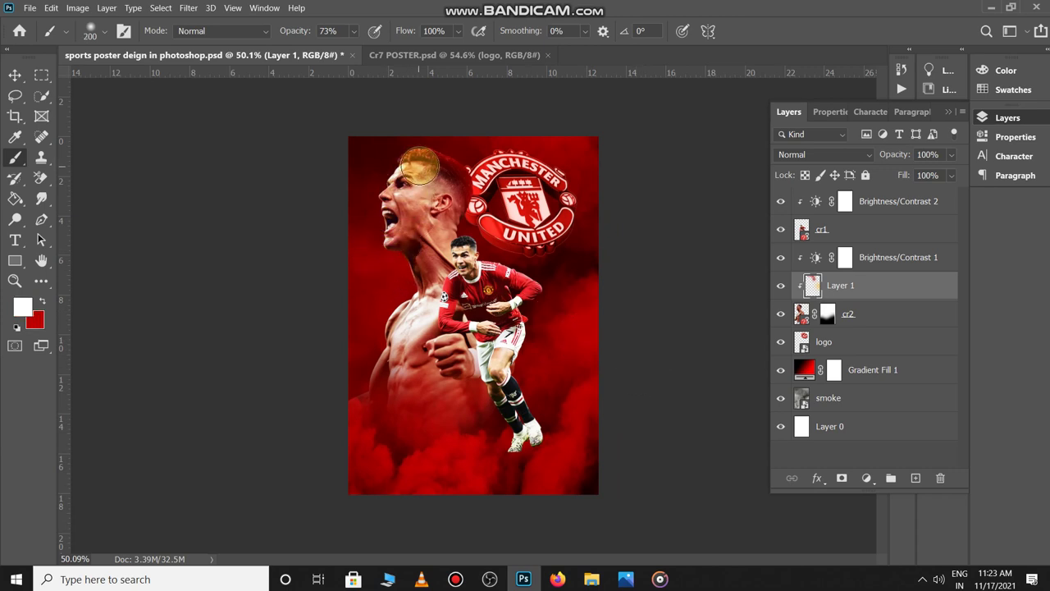
{"action": "key", "text": "["}
{"action": "key", "text": "["}
{"action": "key", "text": "["}
{"action": "left_click_drag", "start_coordinate": [419, 167], "coordinate": [438, 176]}
{"action": "key", "text": "ctrl+z"}
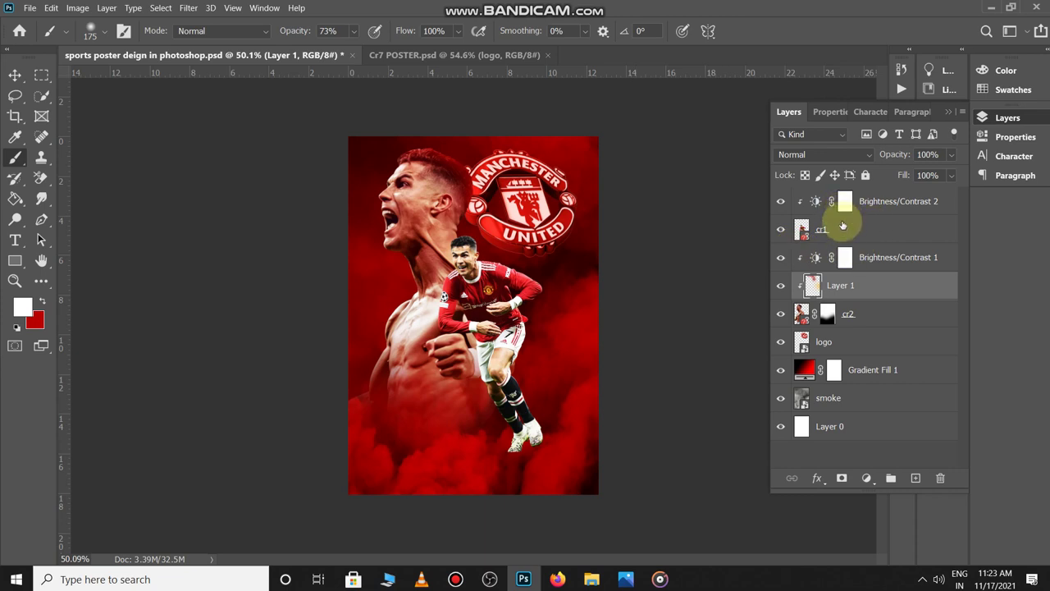
Try adding a layer mask to the clipped red glow layer, Layer 1.
{"action": "left_click", "coordinate": [814, 277]}
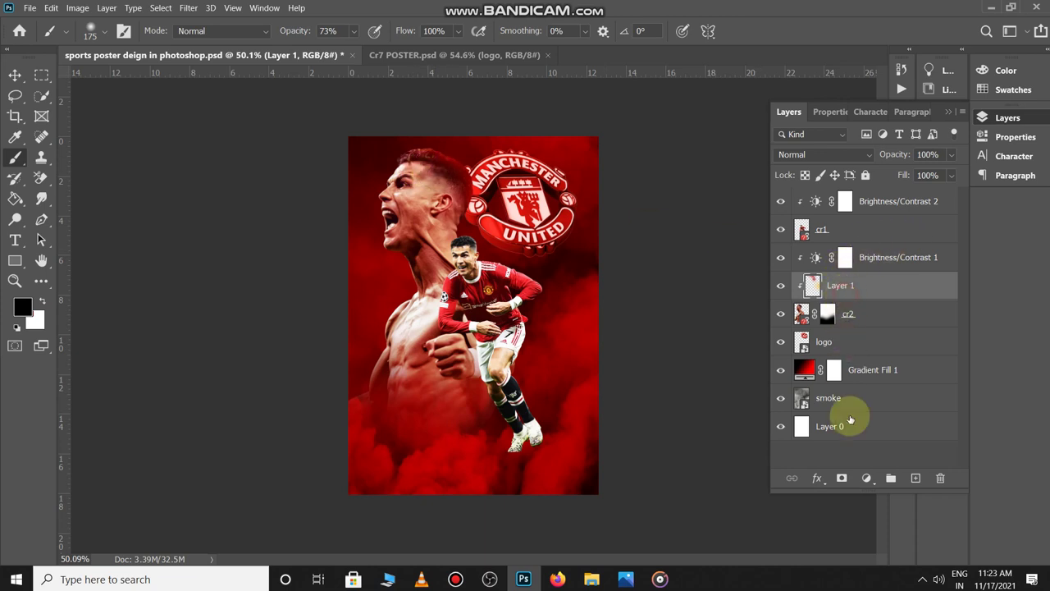
{"action": "left_click", "coordinate": [842, 483]}
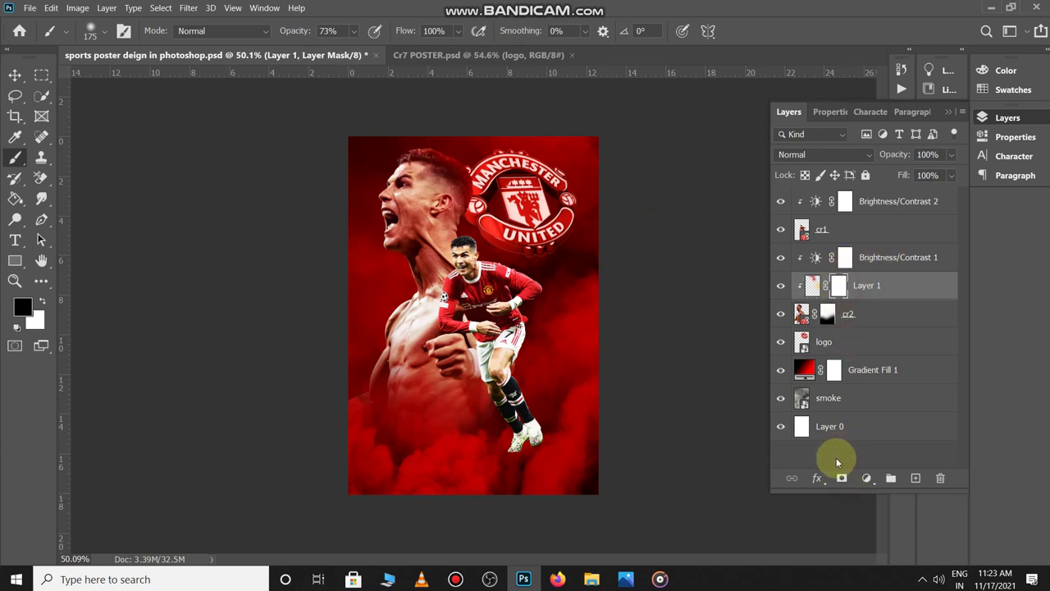
{"action": "key", "text": "ctrl+z"}
{"action": "scroll", "coordinate": [447, 149], "scroll_direction": "up", "scroll_amount": 5}
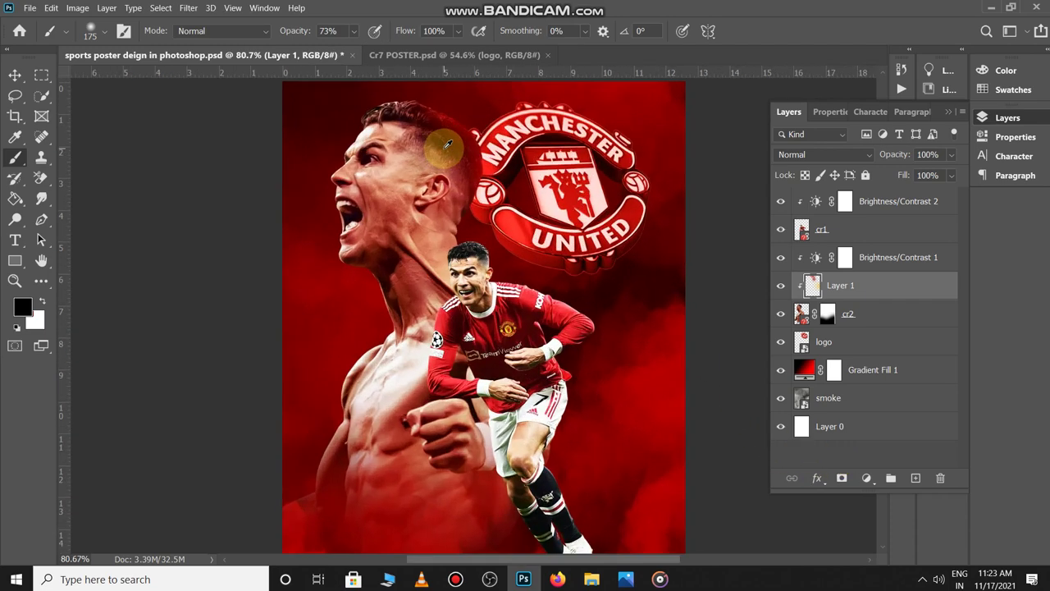
{"action": "scroll", "coordinate": [448, 148], "scroll_direction": "down", "scroll_amount": 4}
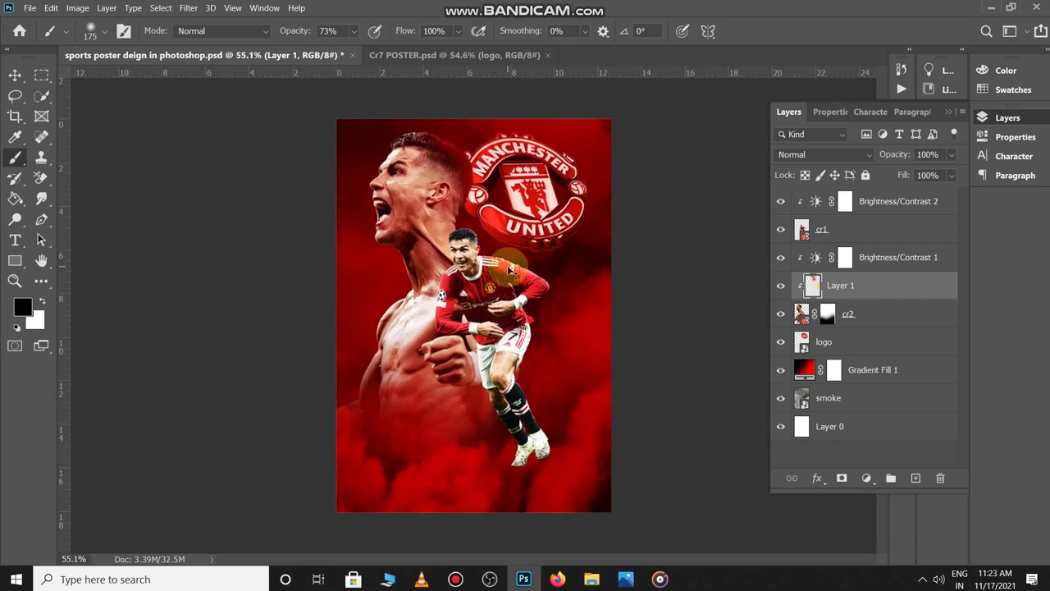
Bring the stone wall texture (53167770) from Cr7 POSTER.psd to the top of the poster's layer stack and align it with the canvas's upper-left corner.
{"action": "key", "text": "ctrl+Tab"}
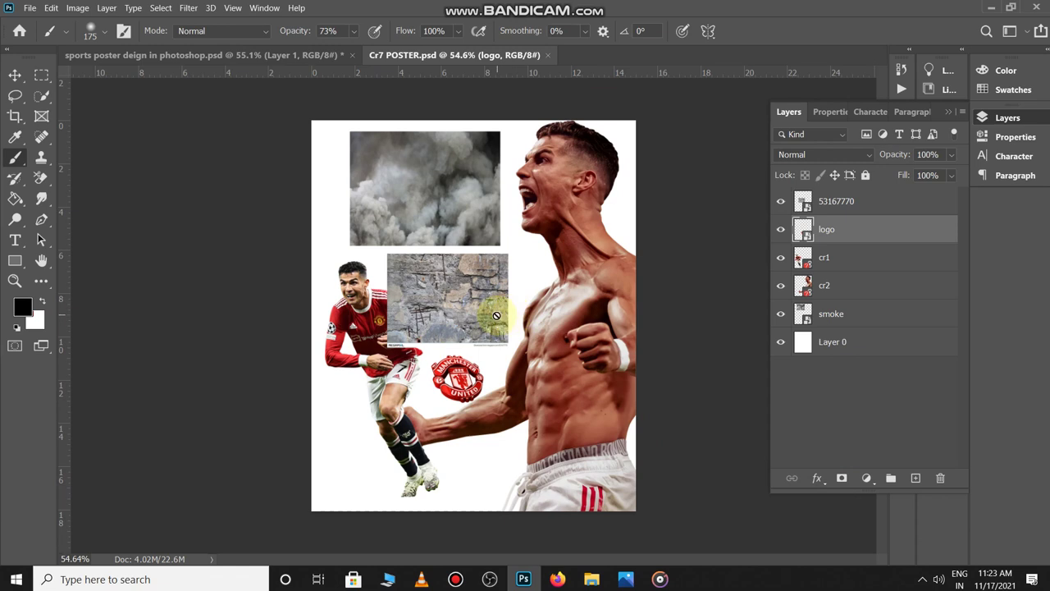
{"action": "key", "text": "v"}
{"action": "left_click_drag", "start_coordinate": [487, 289], "coordinate": [454, 208]}
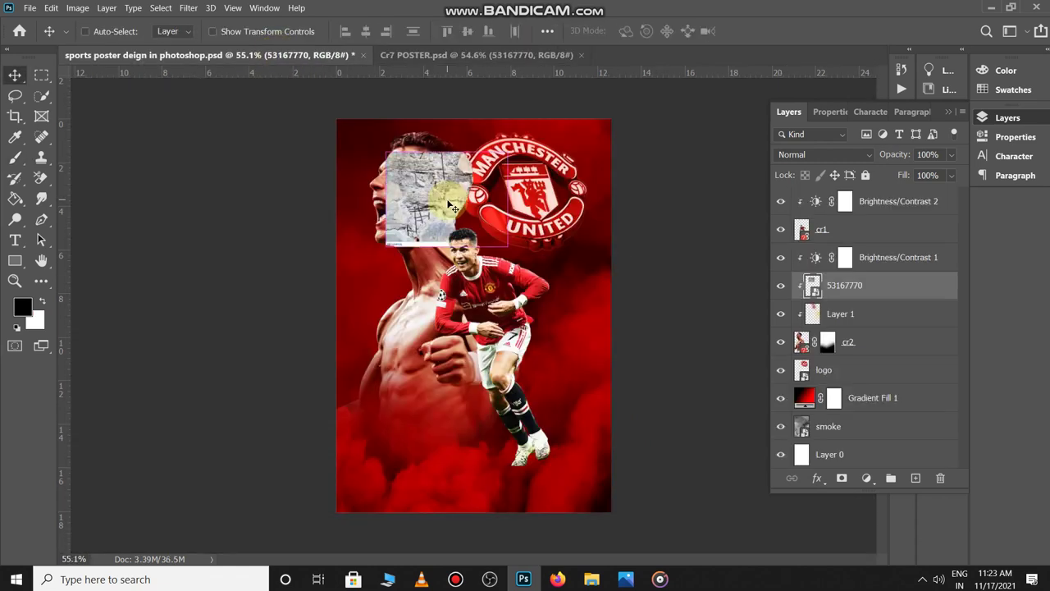
{"action": "left_click_drag", "start_coordinate": [910, 287], "coordinate": [909, 198]}
{"action": "left_click_drag", "start_coordinate": [472, 200], "coordinate": [422, 168]}
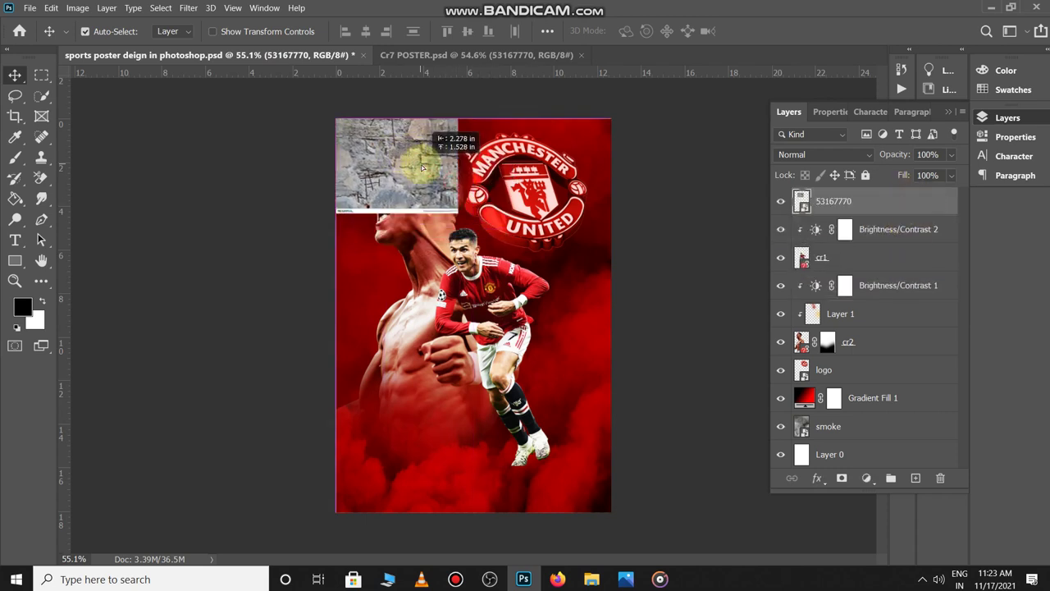
Scale the stone wall texture to about 962.56% width and 1061.98% height and position it over the whole poster.
{"action": "key", "text": "ctrl+t"}
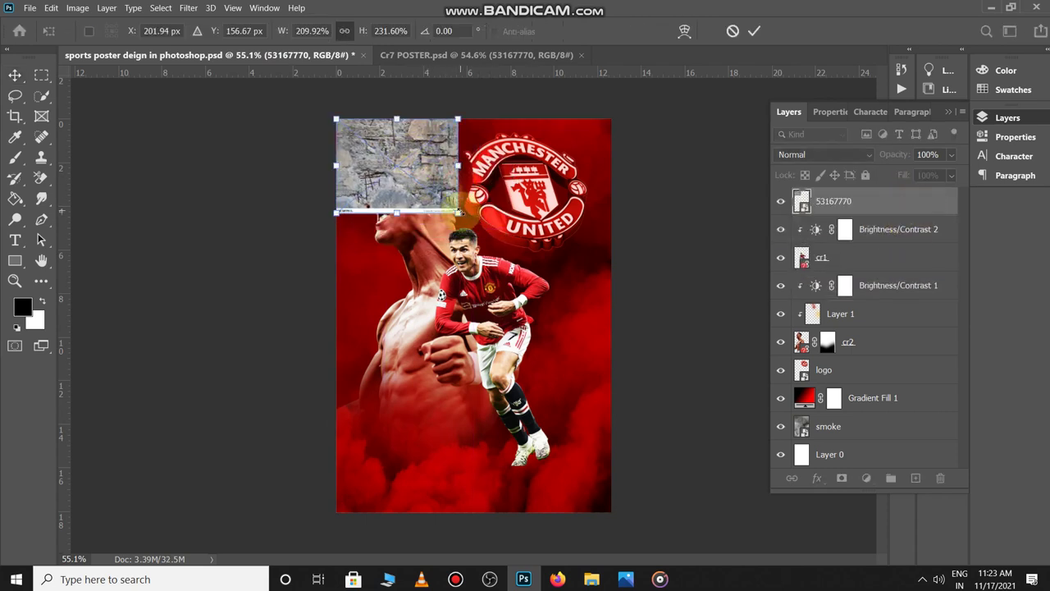
{"action": "left_click_drag", "start_coordinate": [459, 212], "coordinate": [710, 408]}
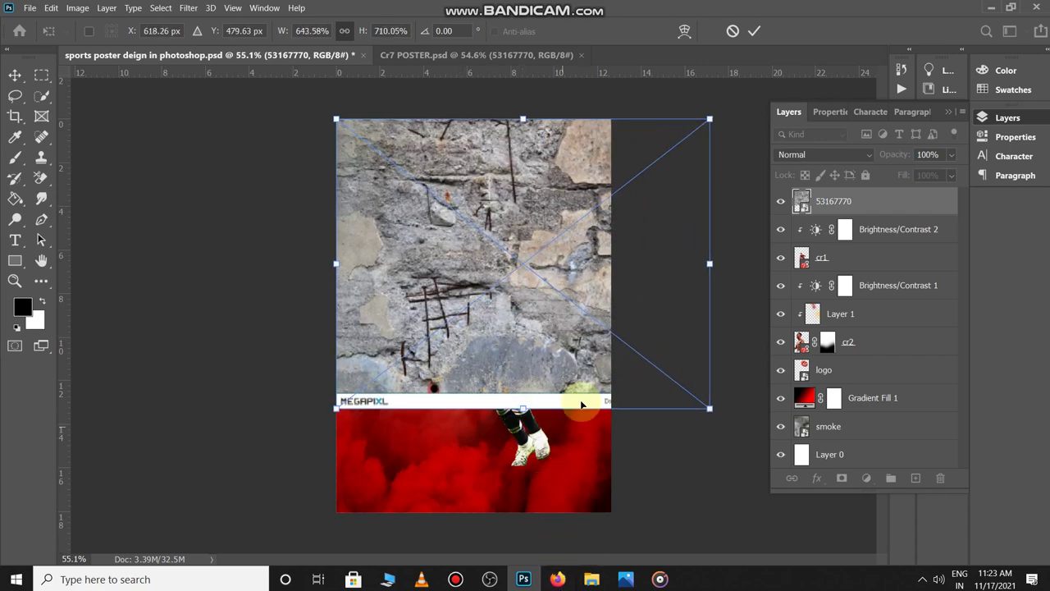
{"action": "left_click_drag", "start_coordinate": [581, 403], "coordinate": [488, 345]}
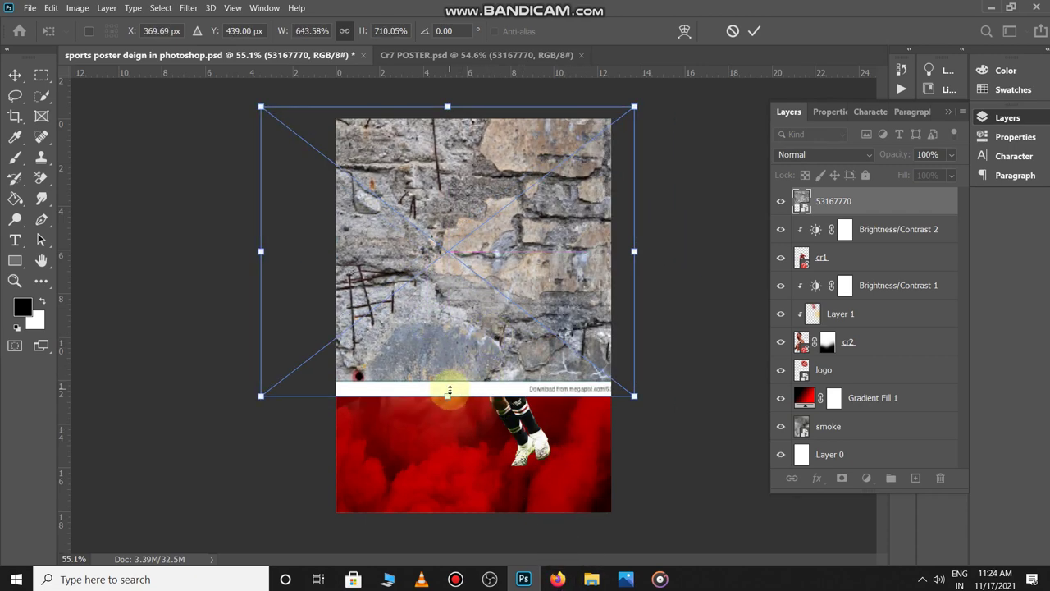
{"action": "left_click_drag", "start_coordinate": [449, 392], "coordinate": [499, 537]}
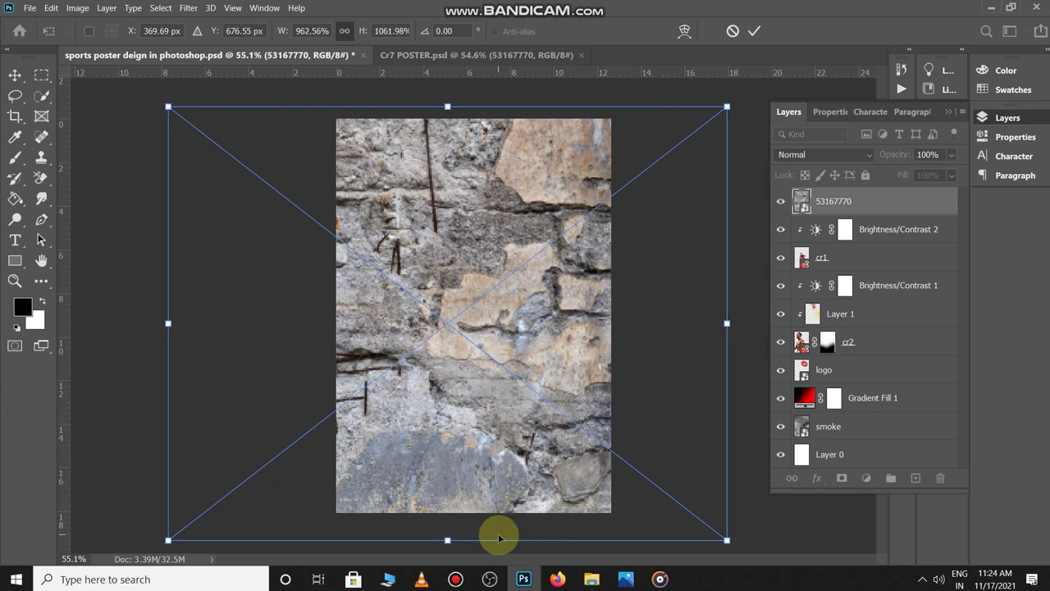
{"action": "key", "text": "Return"}
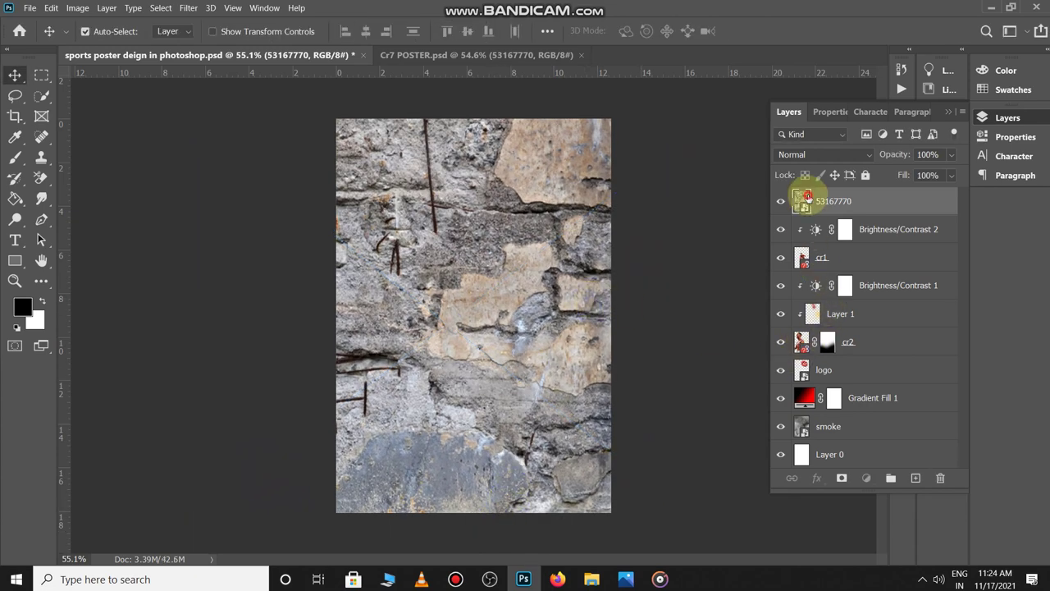
Set the stone texture layer's blend mode to Multiply.
{"action": "left_click", "coordinate": [817, 156]}
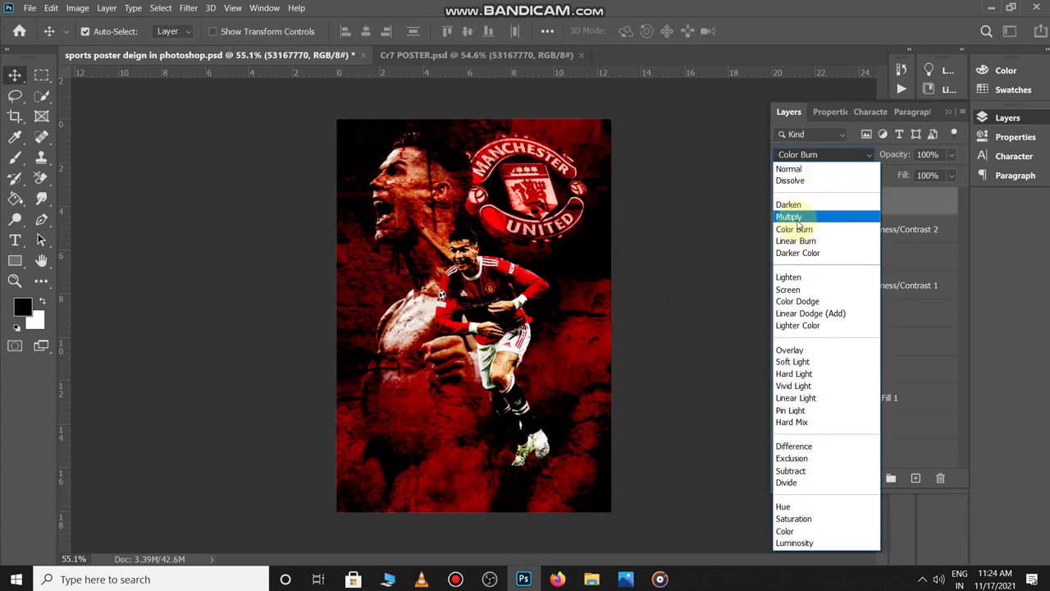
{"action": "left_click", "coordinate": [798, 215]}
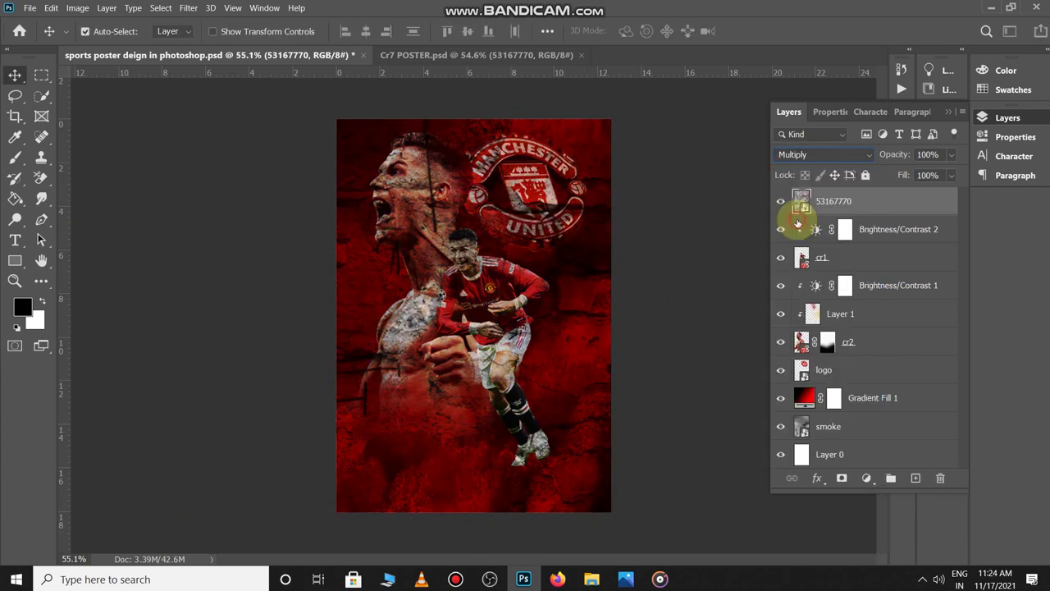
{"action": "left_click", "coordinate": [806, 156]}
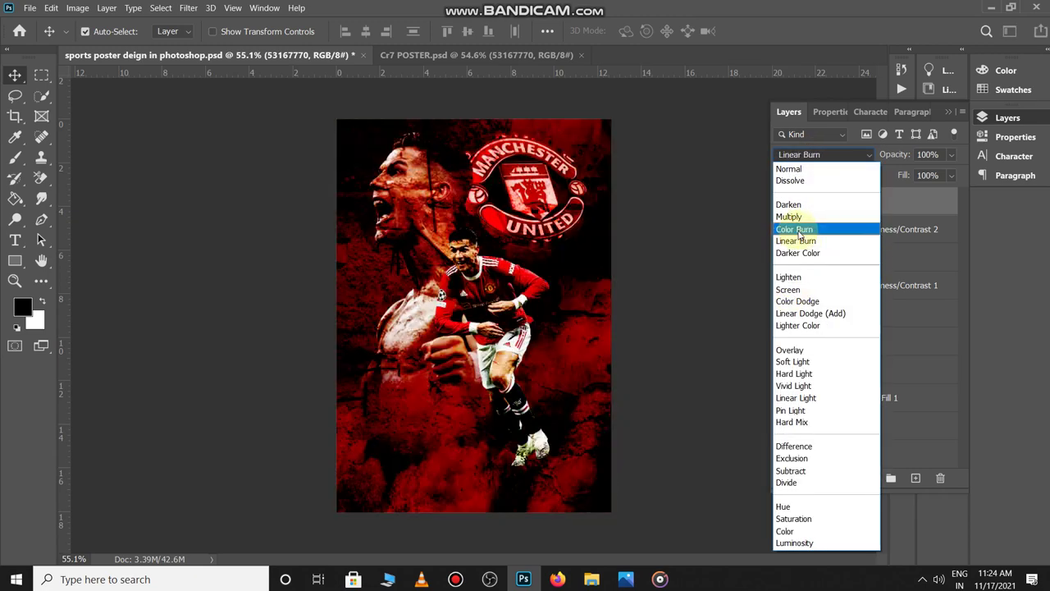
{"action": "left_click", "coordinate": [797, 218]}
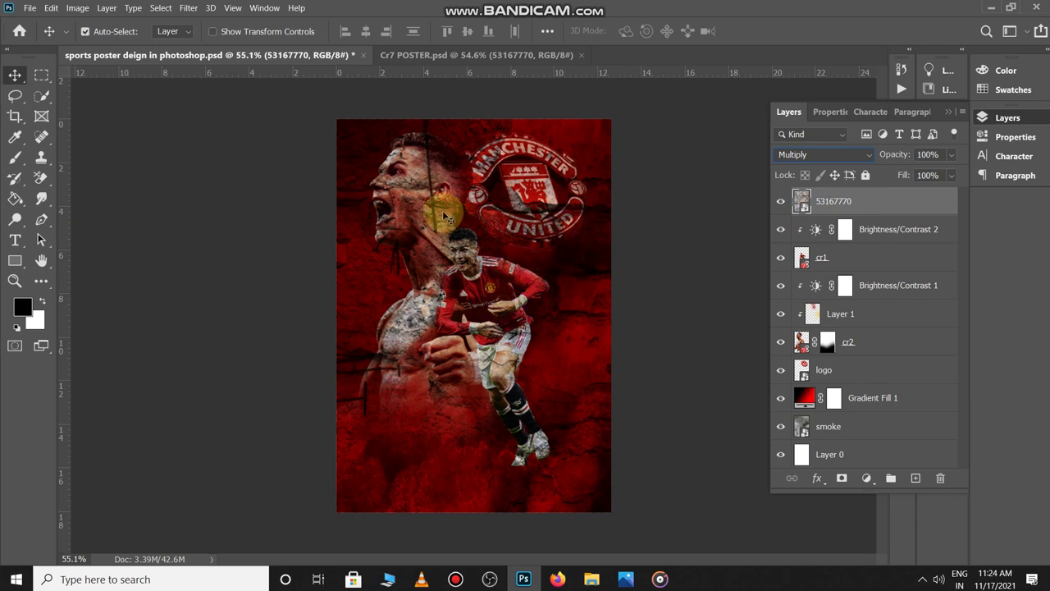
Add a layer mask to the stone texture, paint black over both players at 73% brush opacity, and set the brush size to 300.
{"action": "left_click", "coordinate": [841, 477]}
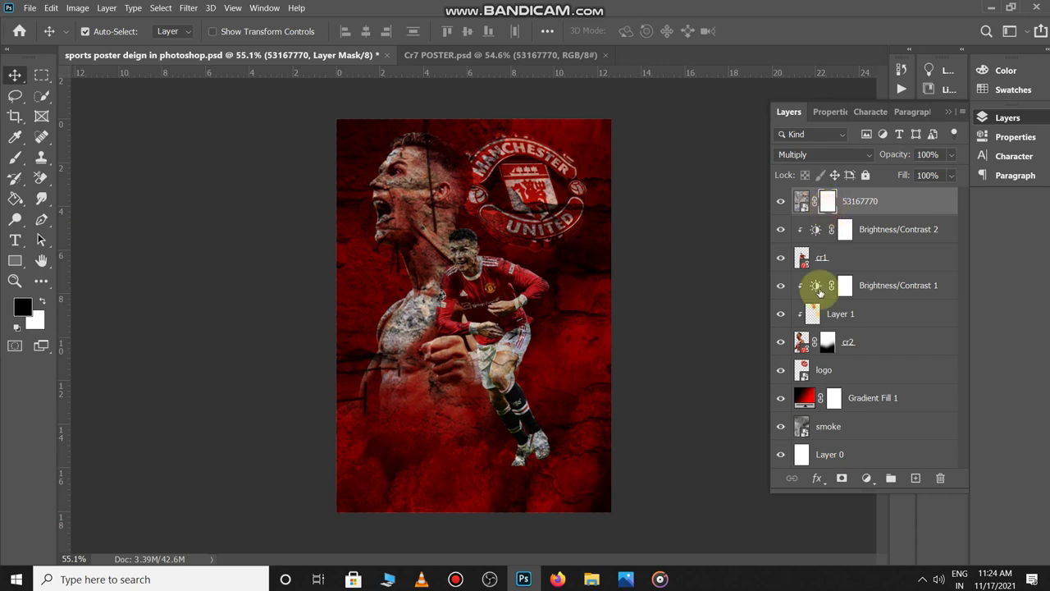
{"action": "key", "text": "b"}
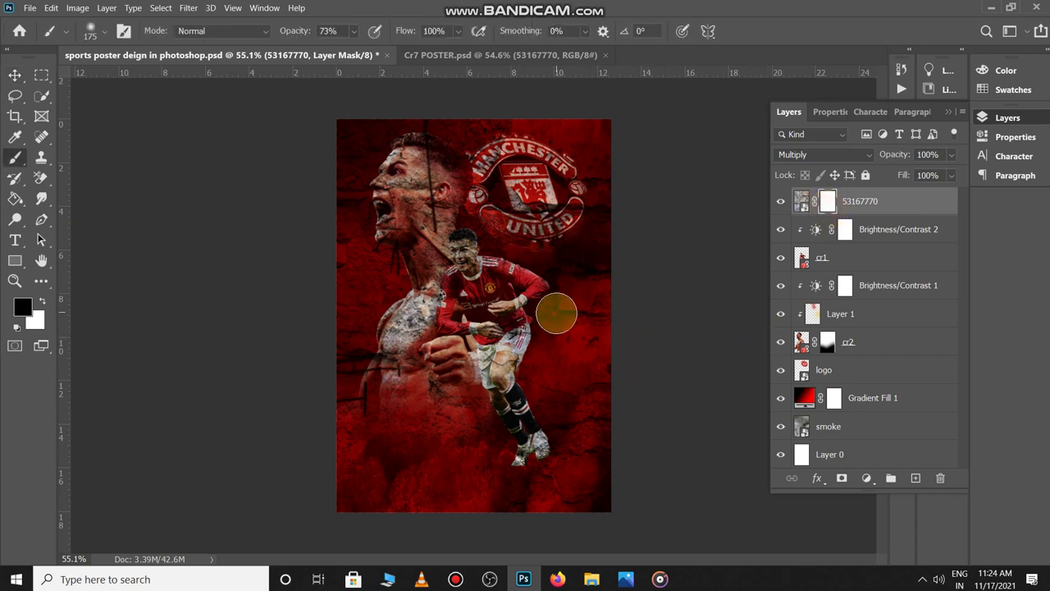
{"action": "key", "text": "bracketright"}
{"action": "key", "text": "bracketright"}
{"action": "mouse_move", "coordinate": [441, 192]}
{"action": "left_mouse_down"}
{"action": "mouse_move", "coordinate": [410, 165]}
{"action": "mouse_move", "coordinate": [418, 237]}
{"action": "mouse_move", "coordinate": [440, 168]}
{"action": "mouse_move", "coordinate": [445, 193]}
{"action": "mouse_move", "coordinate": [477, 129]}
{"action": "mouse_move", "coordinate": [504, 119]}
{"action": "mouse_move", "coordinate": [569, 125]}
{"action": "mouse_move", "coordinate": [328, 129]}
{"action": "mouse_move", "coordinate": [343, 133]}
{"action": "mouse_move", "coordinate": [342, 168]}
{"action": "mouse_move", "coordinate": [412, 255]}
{"action": "mouse_move", "coordinate": [480, 308]}
{"action": "mouse_move", "coordinate": [475, 283]}
{"action": "mouse_move", "coordinate": [413, 326]}
{"action": "mouse_move", "coordinate": [397, 351]}
{"action": "mouse_move", "coordinate": [456, 359]}
{"action": "mouse_move", "coordinate": [483, 412]}
{"action": "mouse_move", "coordinate": [486, 458]}
{"action": "mouse_move", "coordinate": [506, 444]}
{"action": "mouse_move", "coordinate": [464, 398]}
{"action": "left_mouse_up"}
{"action": "key", "text": "bracketleft"}
{"action": "key", "text": "bracketleft"}
{"action": "key", "text": "bracketleft"}
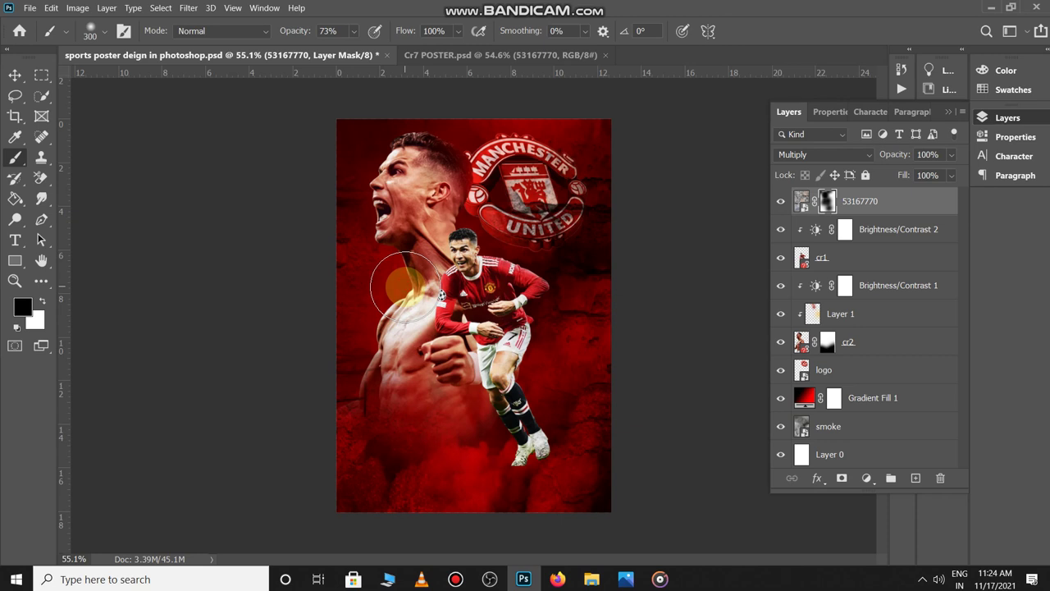
Paint white on the texture's mask over the shouting player's chest and shoulder, and set the texture layer's opacity to 65%.
{"action": "key", "text": "x"}
{"action": "mouse_move", "coordinate": [382, 258]}
{"action": "left_mouse_down"}
{"action": "mouse_move", "coordinate": [352, 294]}
{"action": "mouse_move", "coordinate": [387, 279]}
{"action": "mouse_move", "coordinate": [330, 371]}
{"action": "mouse_move", "coordinate": [393, 324]}
{"action": "mouse_move", "coordinate": [366, 375]}
{"action": "mouse_move", "coordinate": [424, 380]}
{"action": "mouse_move", "coordinate": [456, 392]}
{"action": "left_mouse_up"}
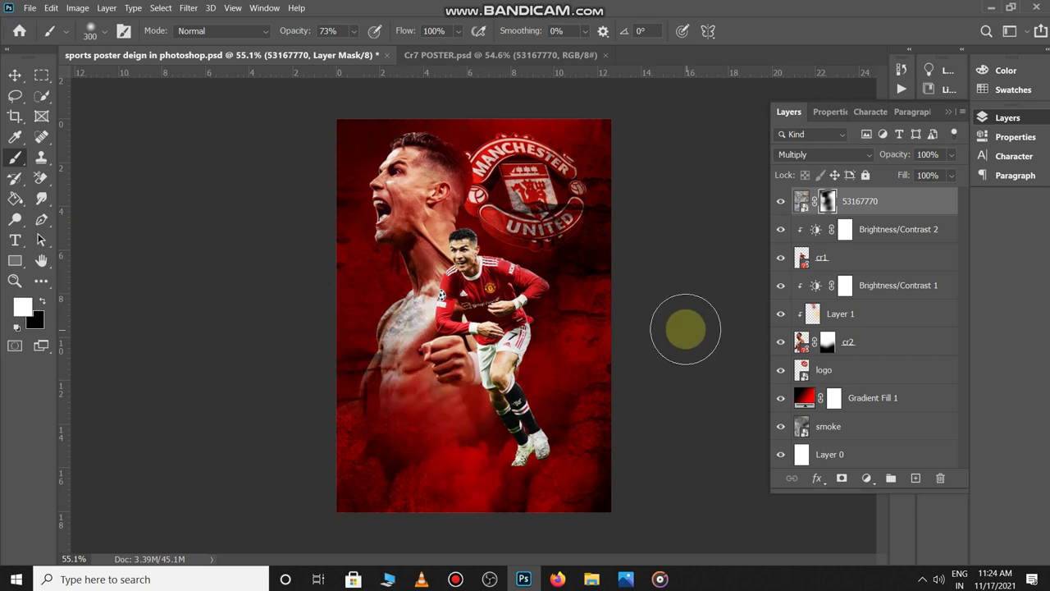
{"action": "left_click_drag", "start_coordinate": [896, 155], "coordinate": [881, 160]}
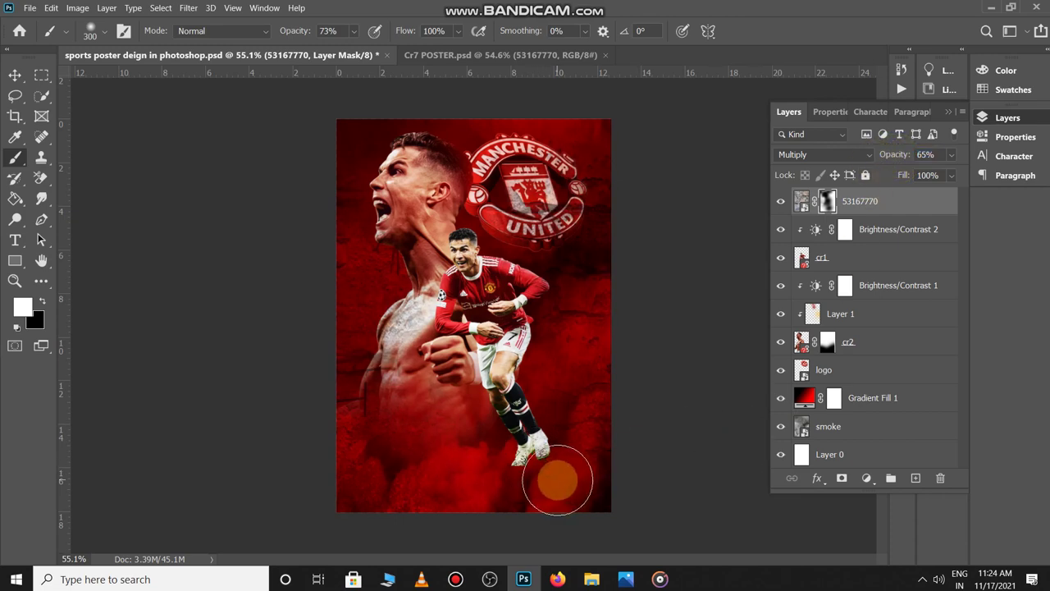
Paint white on the stone texture's mask over the players' bodies and the smoke below with the size 300 brush.
{"action": "scroll", "coordinate": [586, 304], "scroll_direction": "up", "scroll_amount": 4}
{"action": "scroll", "coordinate": [587, 304], "scroll_direction": "down", "scroll_amount": 4}
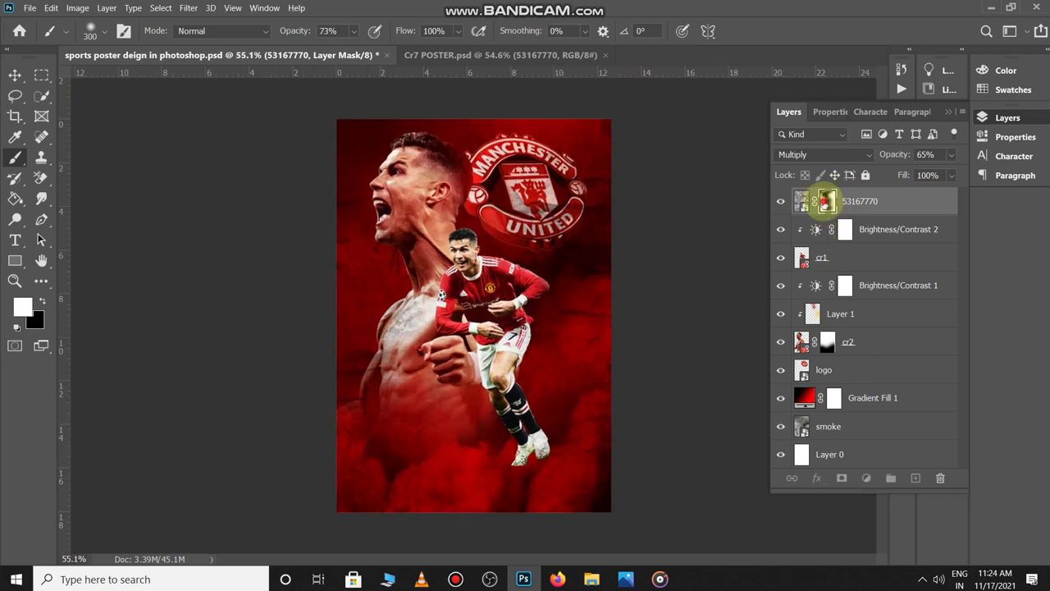
{"action": "mouse_move", "coordinate": [454, 227]}
{"action": "left_mouse_down"}
{"action": "mouse_move", "coordinate": [459, 321]}
{"action": "mouse_move", "coordinate": [460, 308]}
{"action": "mouse_move", "coordinate": [417, 438]}
{"action": "mouse_move", "coordinate": [449, 405]}
{"action": "mouse_move", "coordinate": [443, 441]}
{"action": "left_mouse_up"}
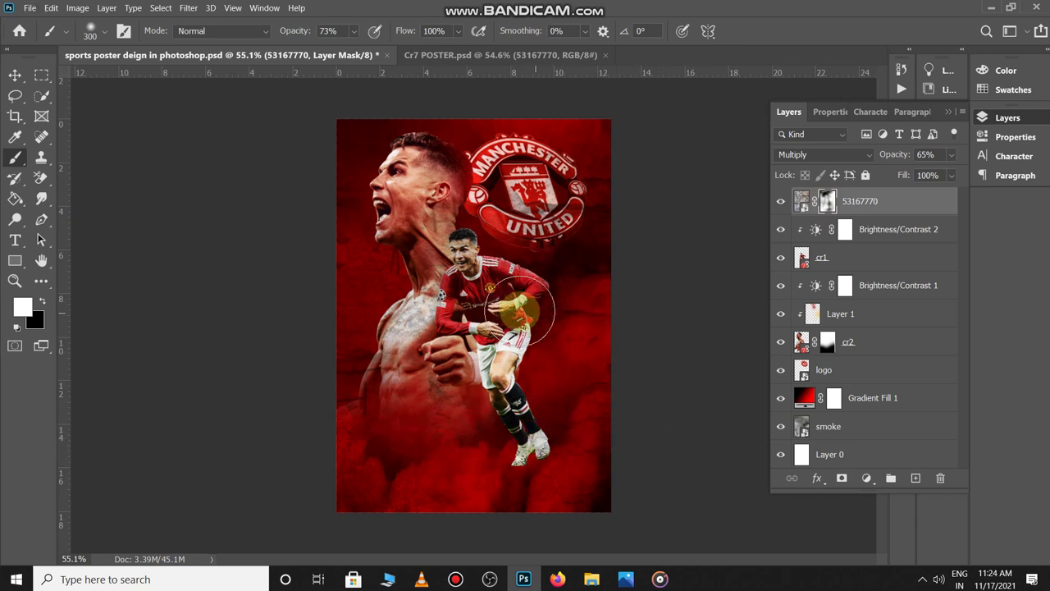
{"action": "scroll", "coordinate": [558, 422], "scroll_direction": "down", "scroll_amount": 1}
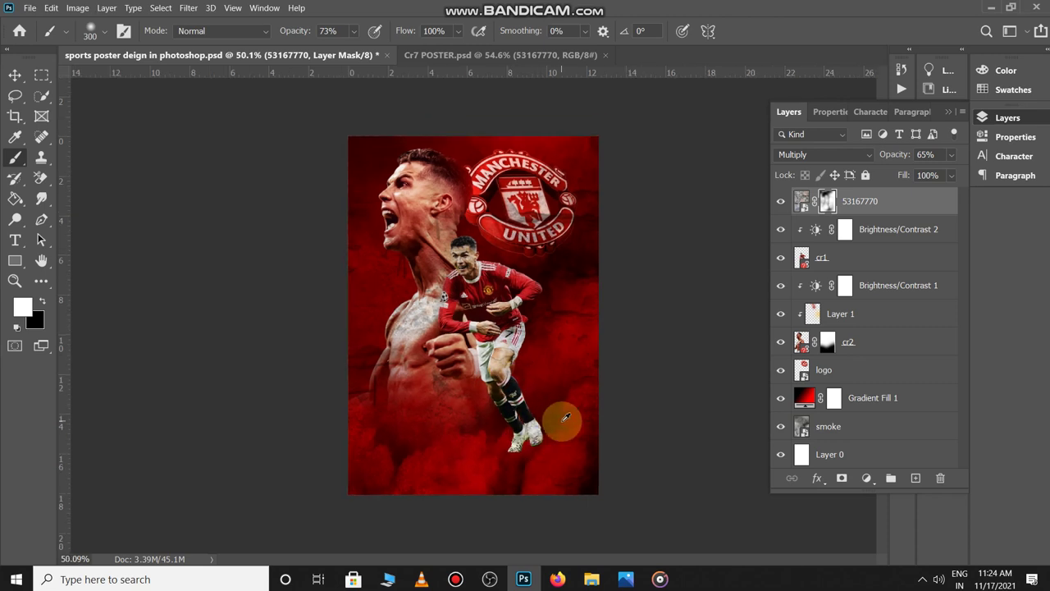
{"action": "scroll", "coordinate": [565, 420], "scroll_direction": "up", "scroll_amount": 1}
{"action": "scroll", "coordinate": [558, 406], "scroll_direction": "down", "scroll_amount": 1}
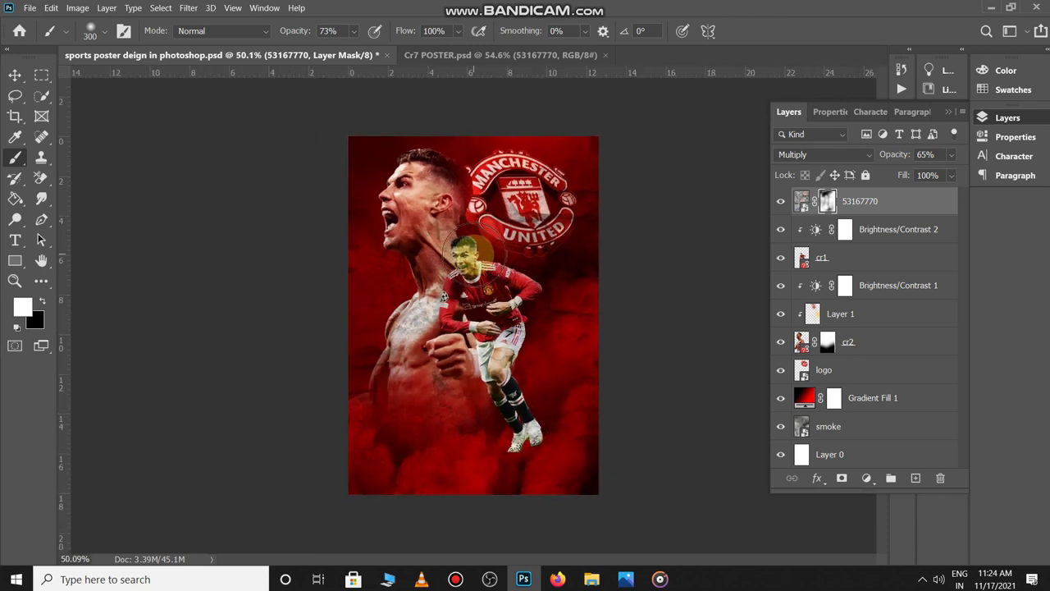
{"action": "key", "text": "c"}
{"action": "key", "text": "v"}
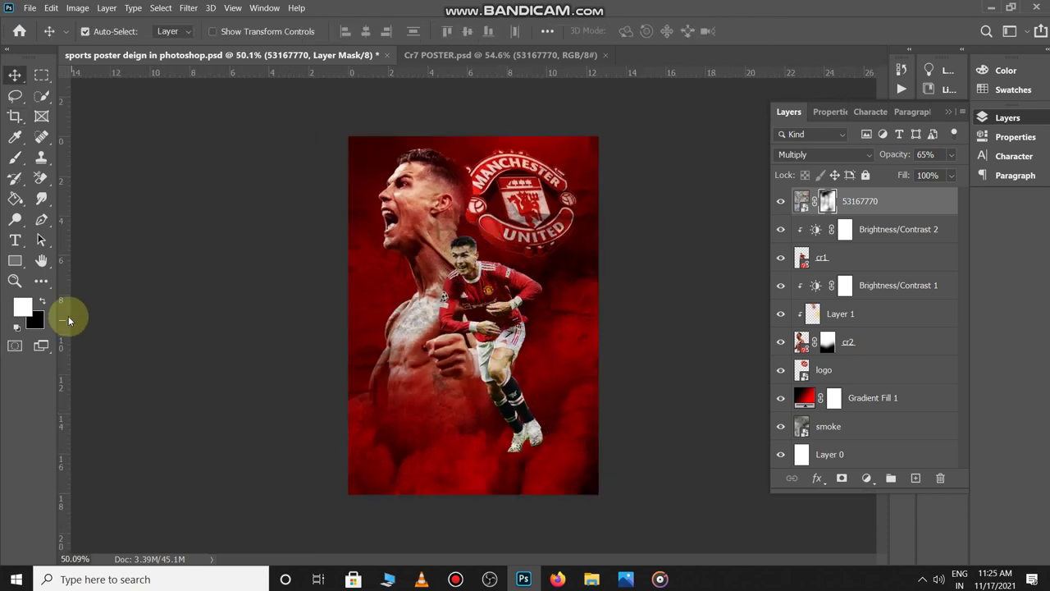
Reset the colours to black and white and paint black on the texture's mask over the shouting player's chest, neck and head.
{"action": "left_click", "coordinate": [12, 325]}
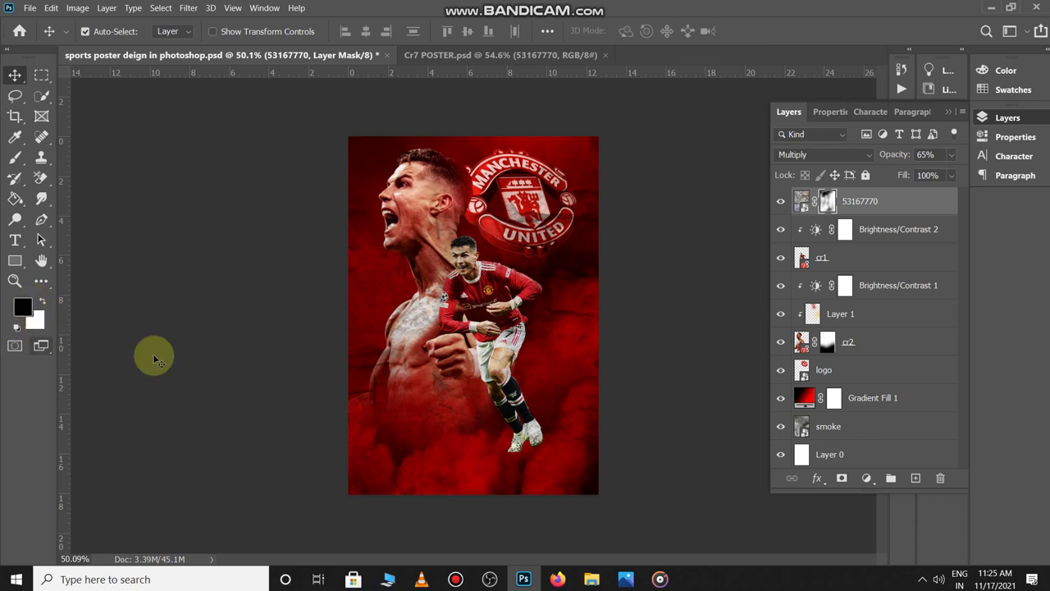
{"action": "key", "text": "b"}
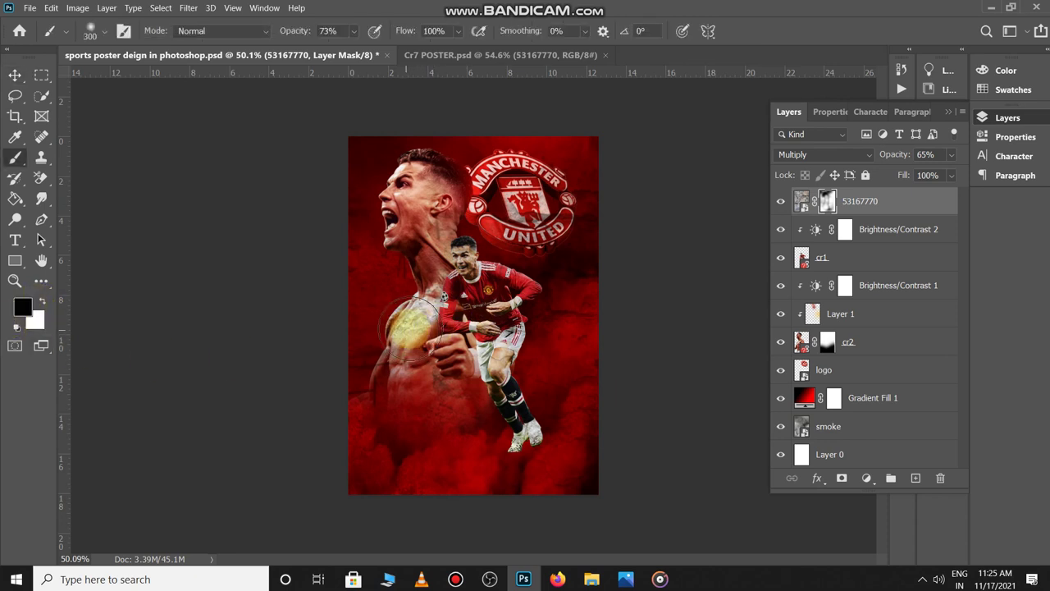
{"action": "mouse_move", "coordinate": [403, 340]}
{"action": "left_mouse_down"}
{"action": "mouse_move", "coordinate": [401, 397]}
{"action": "mouse_move", "coordinate": [416, 376]}
{"action": "mouse_move", "coordinate": [431, 258]}
{"action": "mouse_move", "coordinate": [465, 265]}
{"action": "mouse_move", "coordinate": [447, 215]}
{"action": "left_mouse_up"}
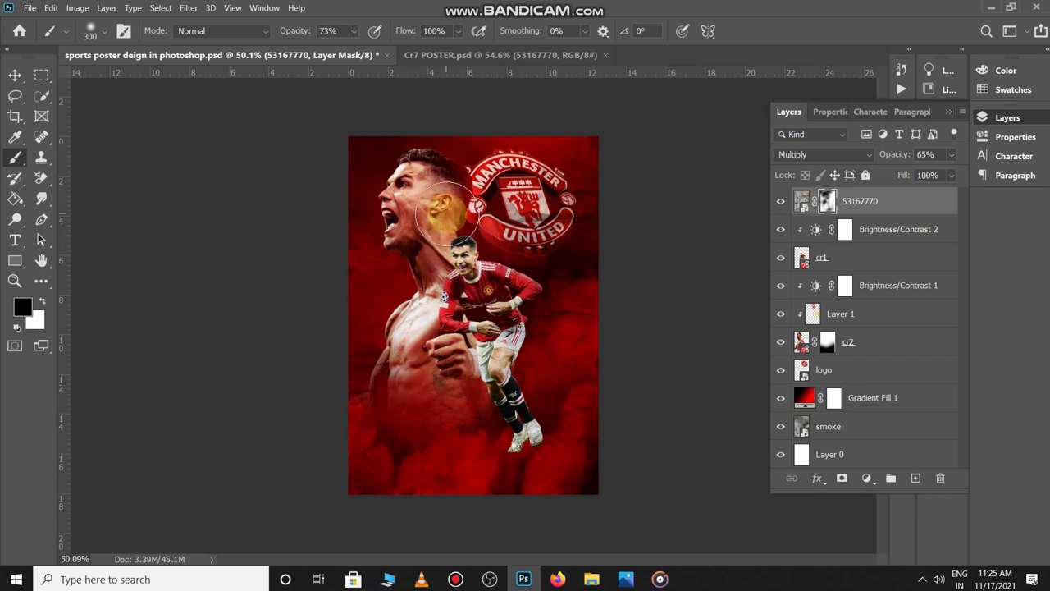
Lower the brush opacity to 61% and paint black on the texture's mask over both players and the Manchester United logo.
{"action": "left_click_drag", "start_coordinate": [283, 30], "coordinate": [280, 31]}
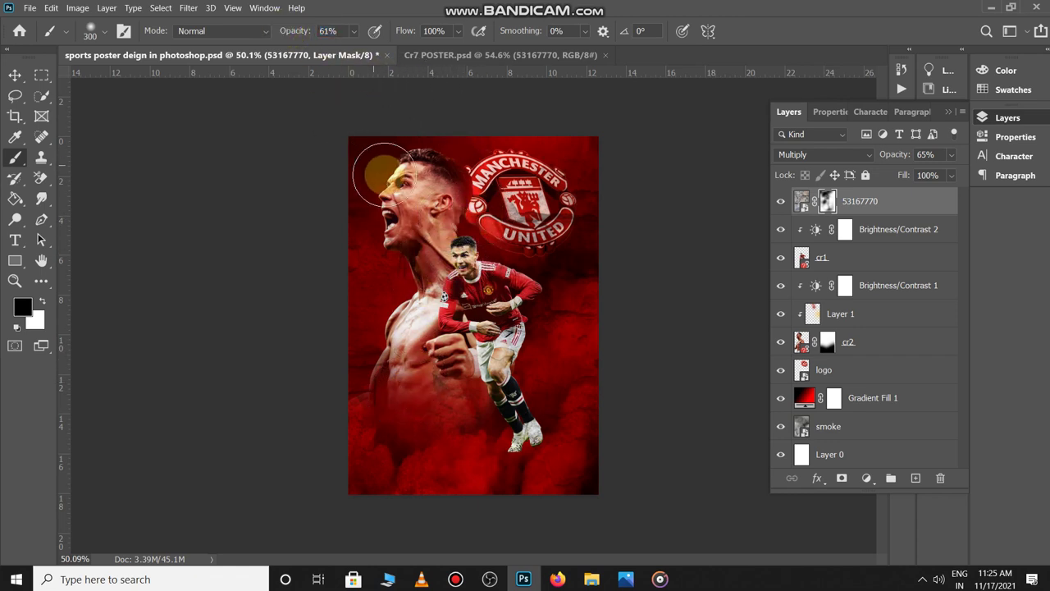
{"action": "mouse_move", "coordinate": [383, 175]}
{"action": "left_mouse_down"}
{"action": "mouse_move", "coordinate": [424, 239]}
{"action": "mouse_move", "coordinate": [469, 245]}
{"action": "mouse_move", "coordinate": [406, 249]}
{"action": "mouse_move", "coordinate": [447, 357]}
{"action": "mouse_move", "coordinate": [440, 344]}
{"action": "left_mouse_up"}
{"action": "mouse_move", "coordinate": [577, 227]}
{"action": "left_mouse_down"}
{"action": "mouse_move", "coordinate": [516, 222]}
{"action": "mouse_move", "coordinate": [520, 201]}
{"action": "mouse_move", "coordinate": [561, 190]}
{"action": "mouse_move", "coordinate": [540, 250]}
{"action": "mouse_move", "coordinate": [547, 284]}
{"action": "mouse_move", "coordinate": [495, 361]}
{"action": "mouse_move", "coordinate": [498, 316]}
{"action": "mouse_move", "coordinate": [495, 357]}
{"action": "mouse_move", "coordinate": [523, 451]}
{"action": "left_mouse_up"}
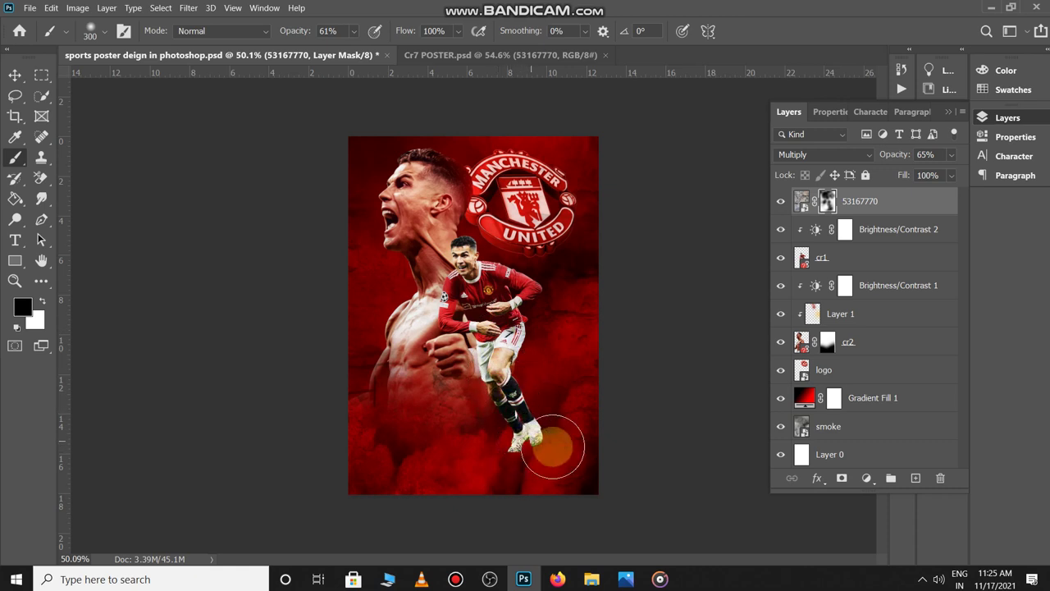
{"action": "key", "text": "v"}
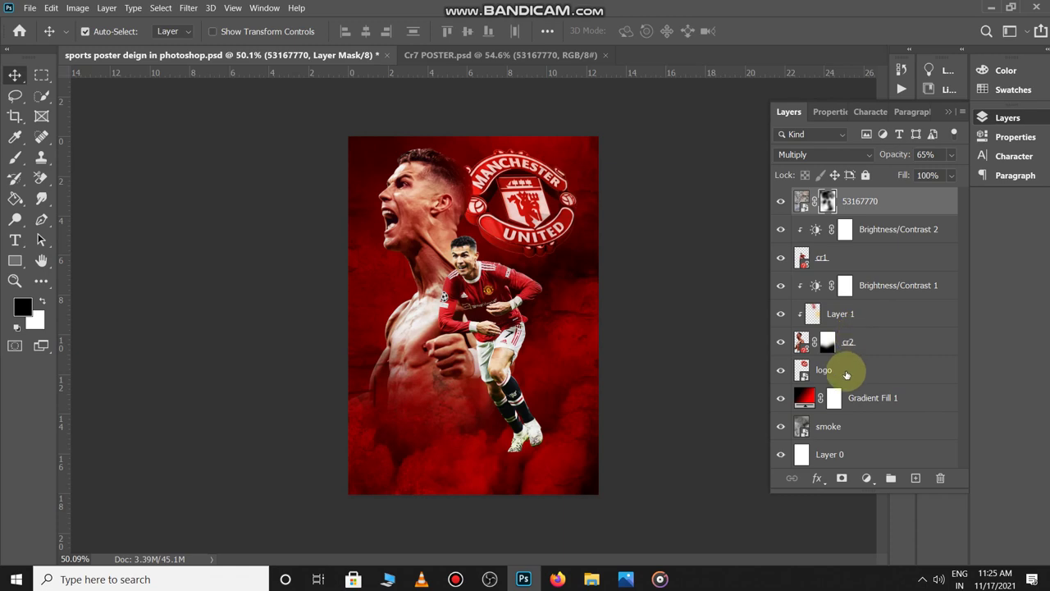
Blend the logo layer into the background by splitting its Blend If Underlying Layer dark threshold to 19 / 46.
{"action": "left_click", "coordinate": [886, 369]}
{"action": "double_click", "coordinate": [938, 376]}
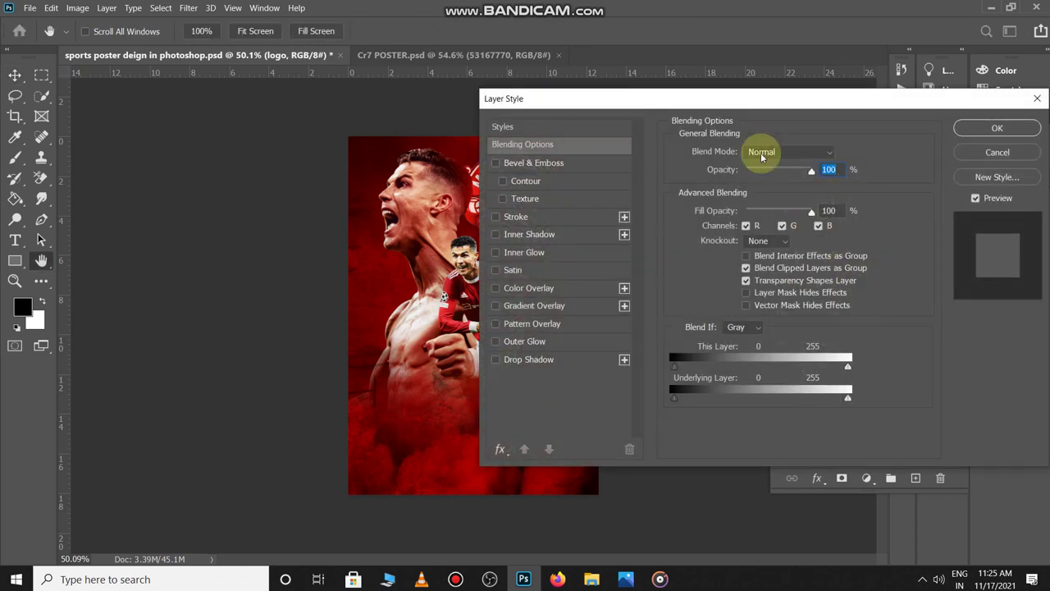
{"action": "left_click_drag", "start_coordinate": [746, 110], "coordinate": [856, 117]}
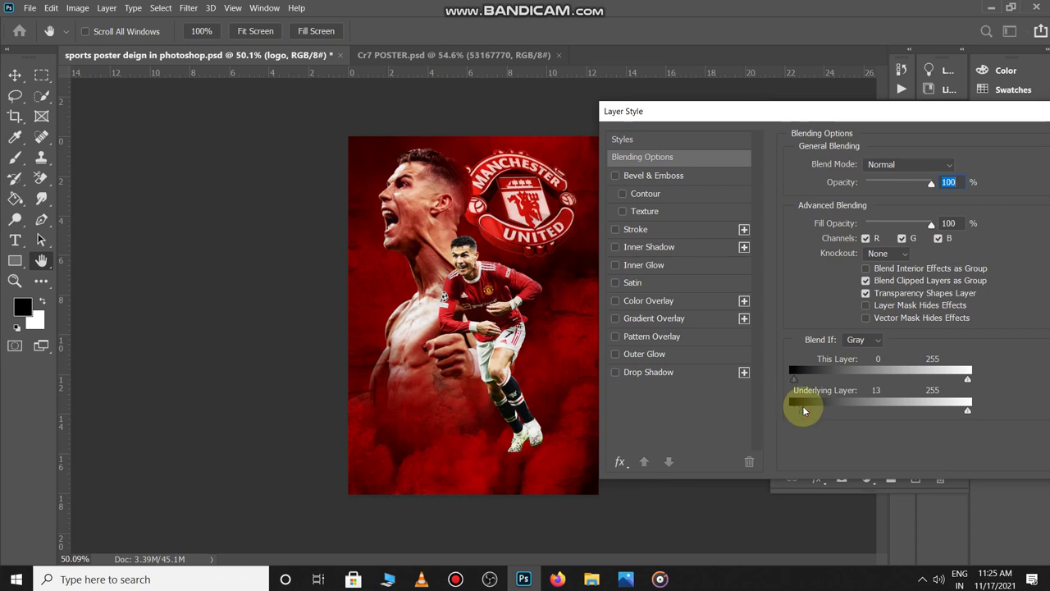
{"action": "mouse_move", "coordinate": [823, 411]}
{"action": "left_mouse_down"}
{"action": "mouse_move", "coordinate": [838, 413]}
{"action": "mouse_move", "coordinate": [810, 410]}
{"action": "left_mouse_up"}
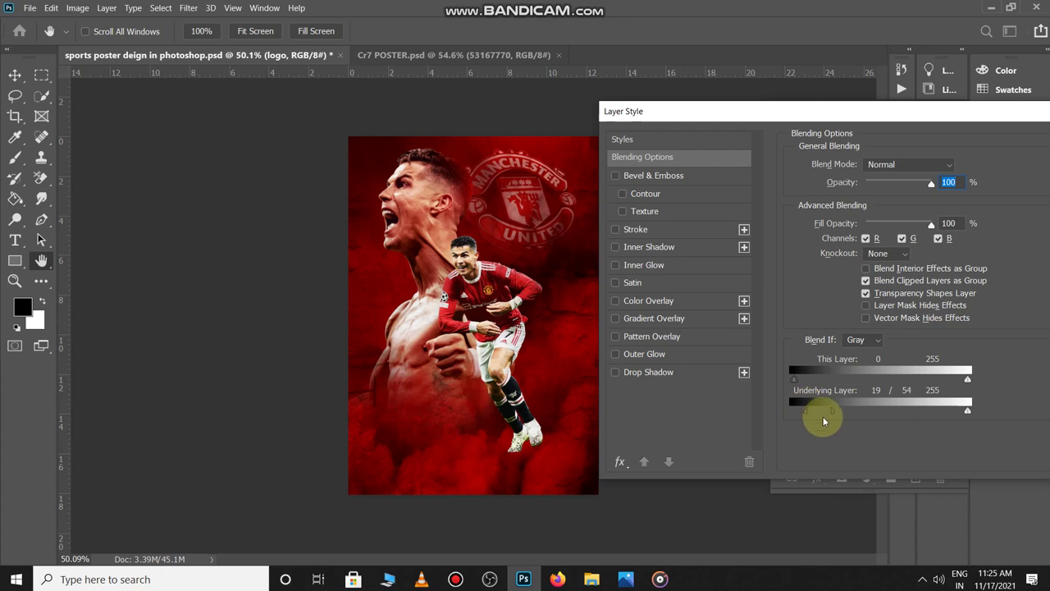
{"action": "left_click_drag", "start_coordinate": [832, 411], "coordinate": [826, 413]}
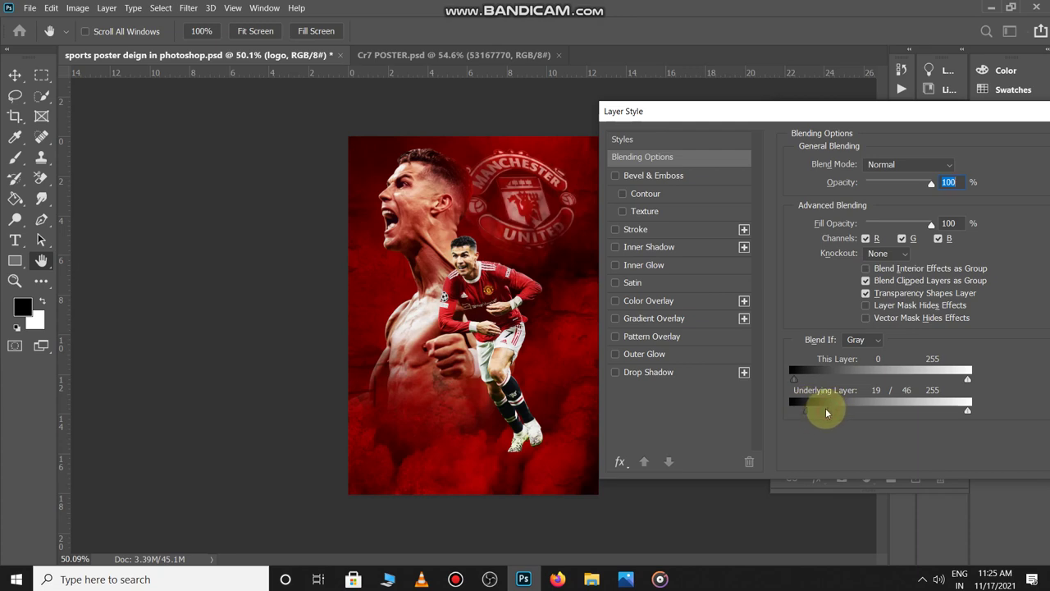
{"action": "key", "text": "Return"}
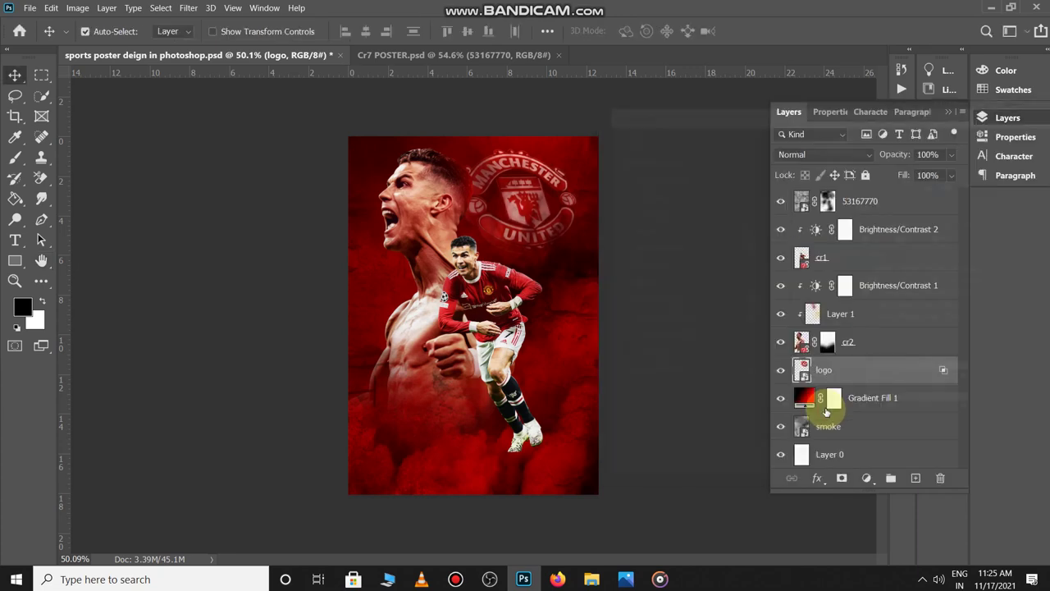
{"action": "left_click", "coordinate": [654, 247]}
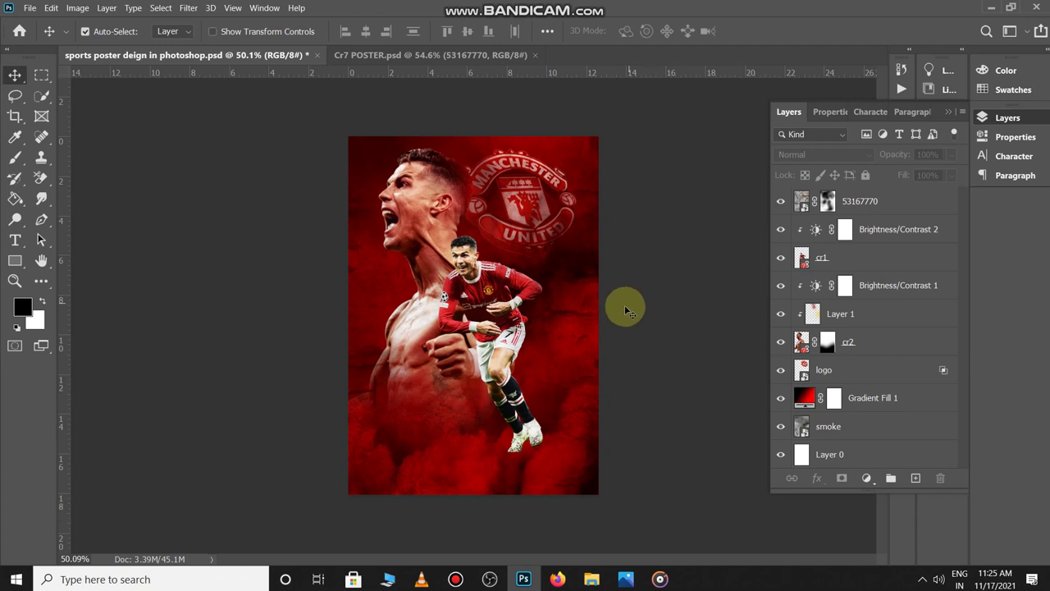
Add an unclipped Hue/Saturation adjustment layer above the stone texture and set its hue to +11.
{"action": "left_click", "coordinate": [484, 289]}
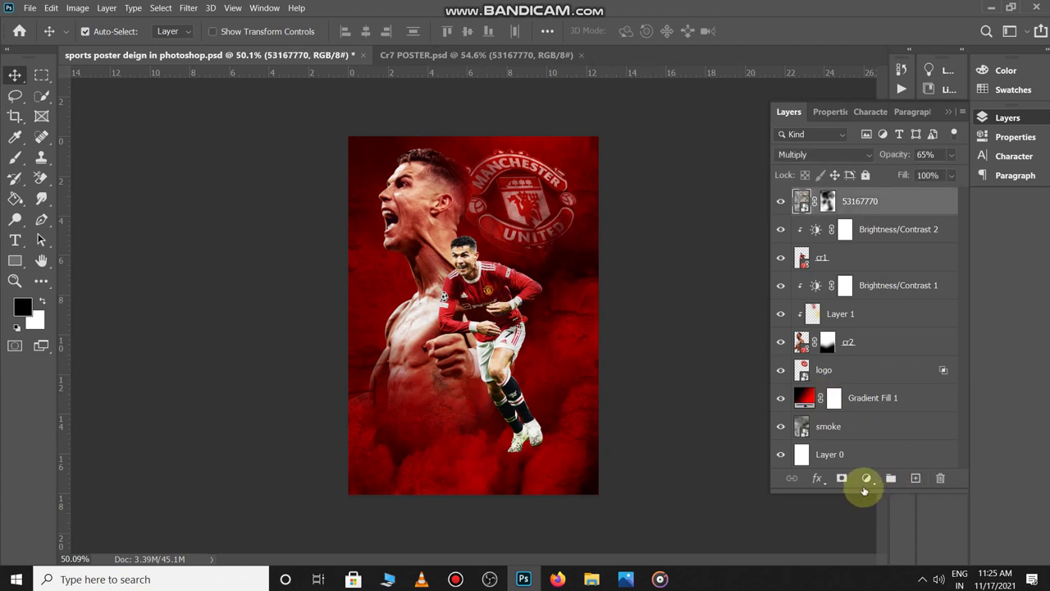
{"action": "left_click", "coordinate": [866, 478]}
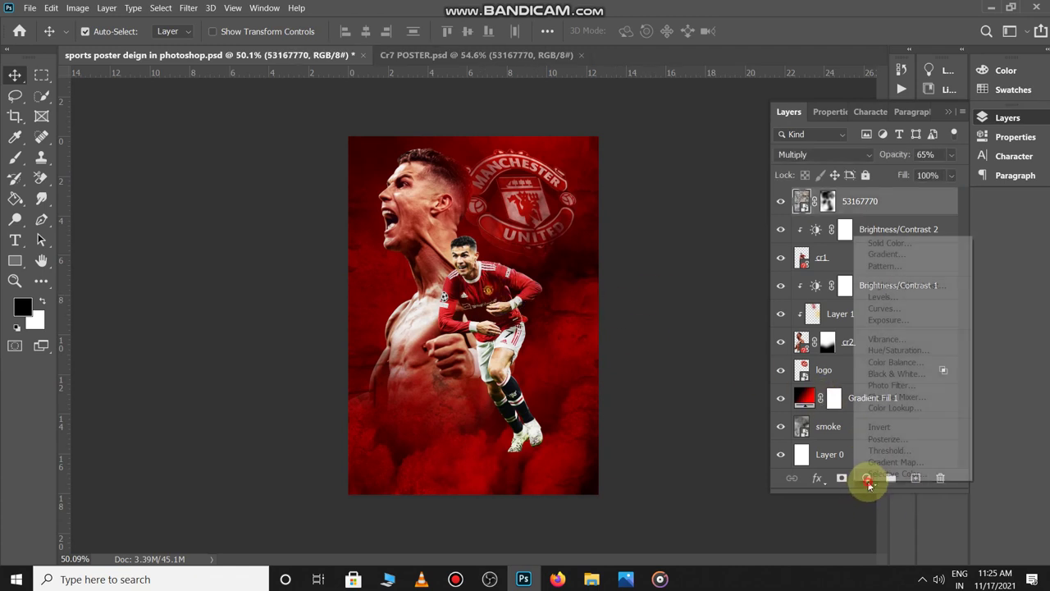
{"action": "left_click", "coordinate": [896, 355]}
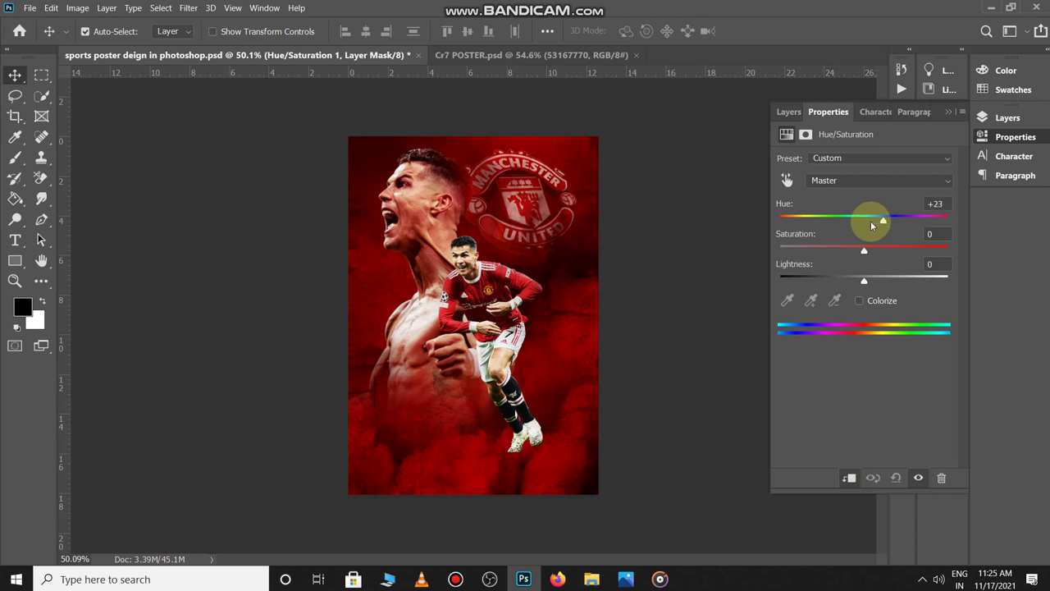
{"action": "left_click_drag", "start_coordinate": [872, 226], "coordinate": [864, 229]}
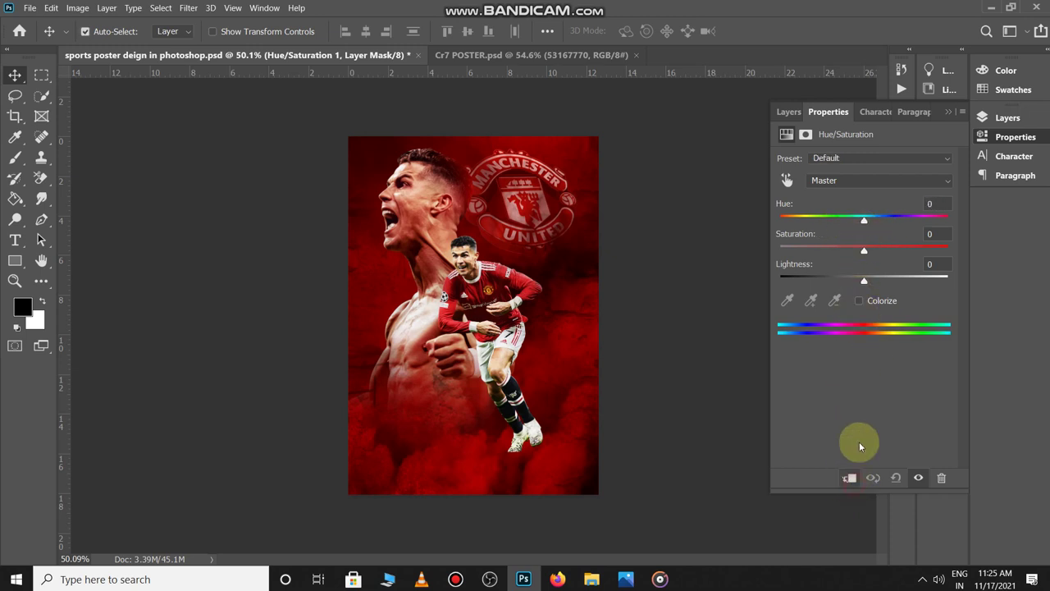
{"action": "mouse_move", "coordinate": [866, 223]}
{"action": "left_mouse_down"}
{"action": "mouse_move", "coordinate": [851, 223]}
{"action": "mouse_move", "coordinate": [864, 223]}
{"action": "left_mouse_up"}
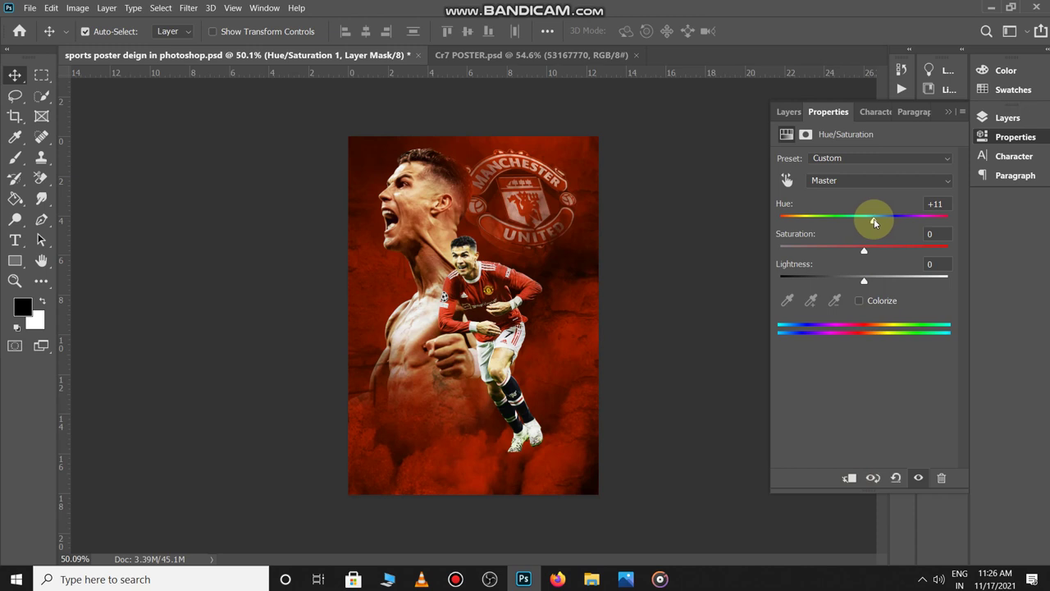
{"action": "left_click", "coordinate": [790, 112]}
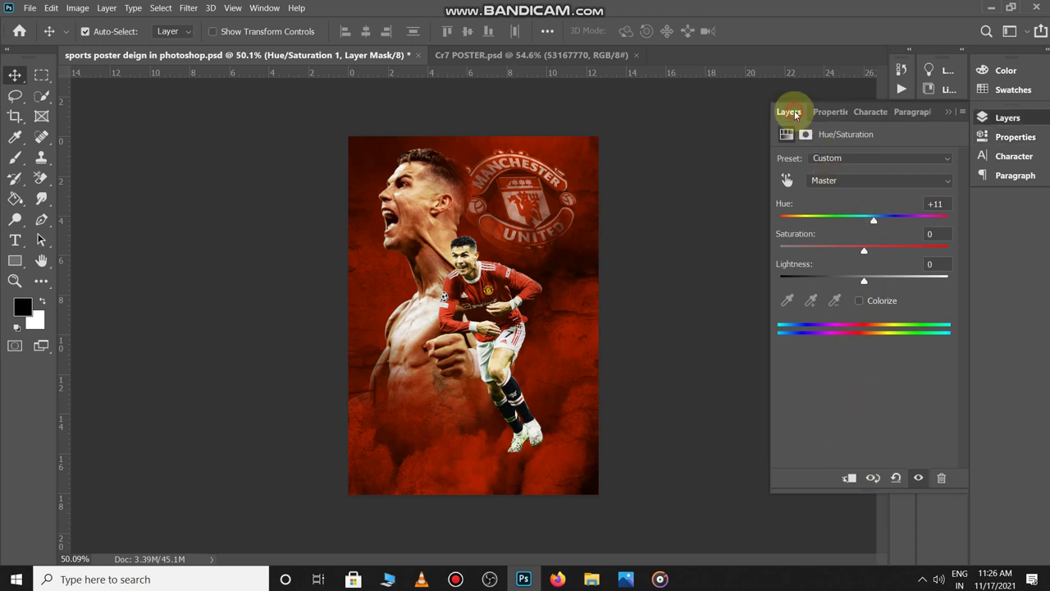
{"action": "left_click", "coordinate": [696, 325]}
{"action": "scroll", "coordinate": [570, 317], "scroll_direction": "up", "scroll_amount": 2}
{"action": "scroll", "coordinate": [566, 322], "scroll_direction": "down", "scroll_amount": 2}
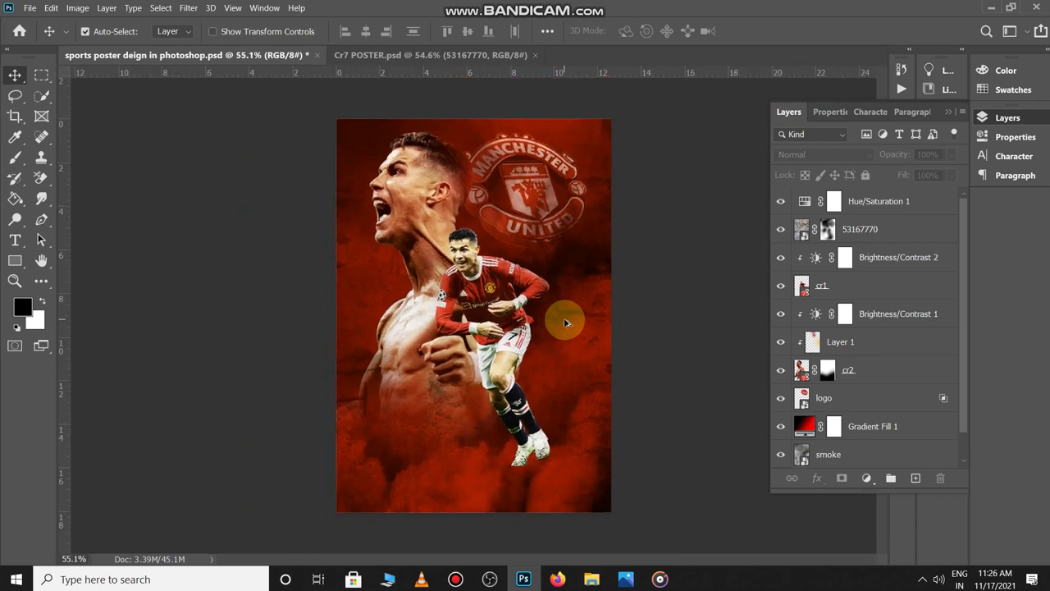
{"action": "left_click", "coordinate": [648, 288]}
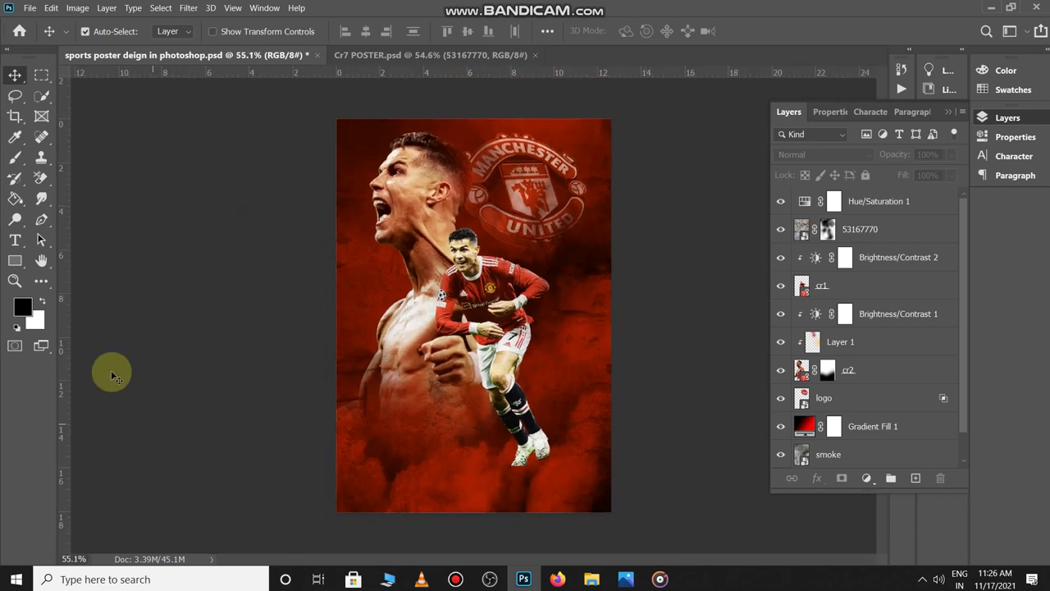
Add a centred Gothic Joker text box reading "CR7" across the lower part of the poster at the running player's feet.
{"action": "left_click", "coordinate": [16, 239]}
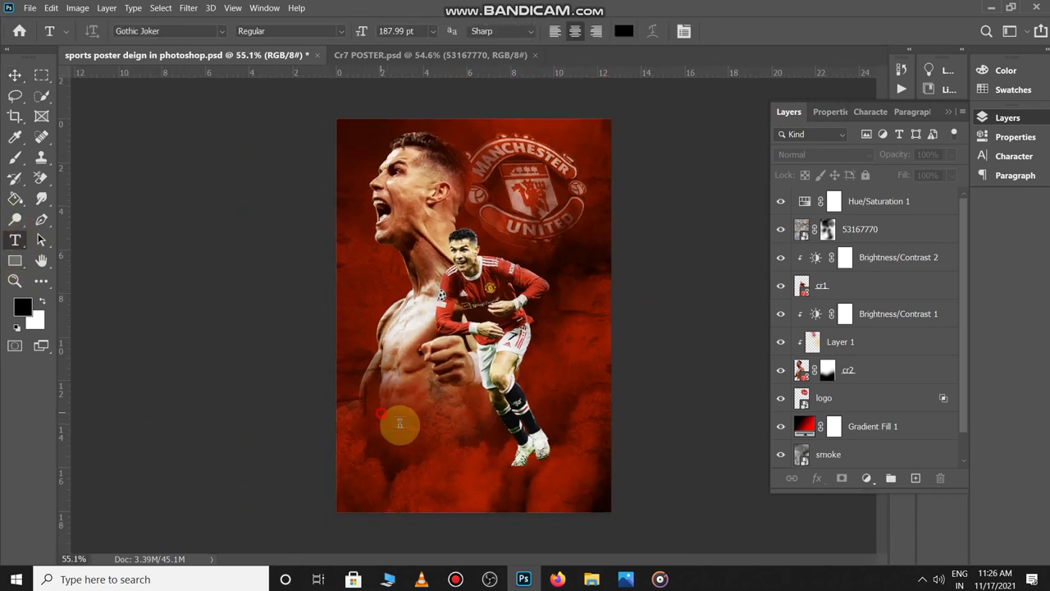
{"action": "left_click_drag", "start_coordinate": [382, 412], "coordinate": [594, 476]}
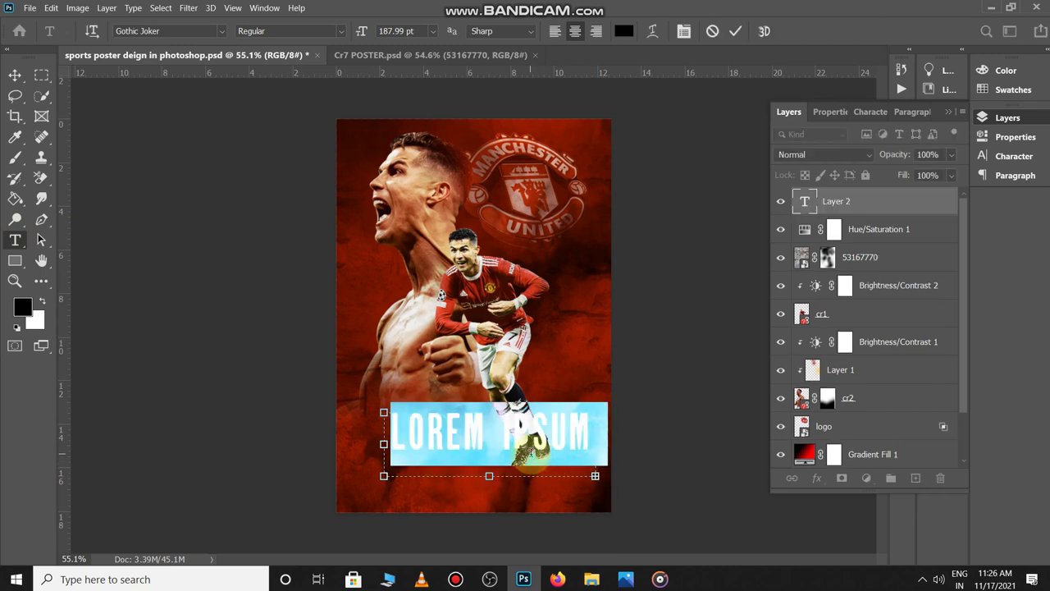
{"action": "type", "text": "CR7"}
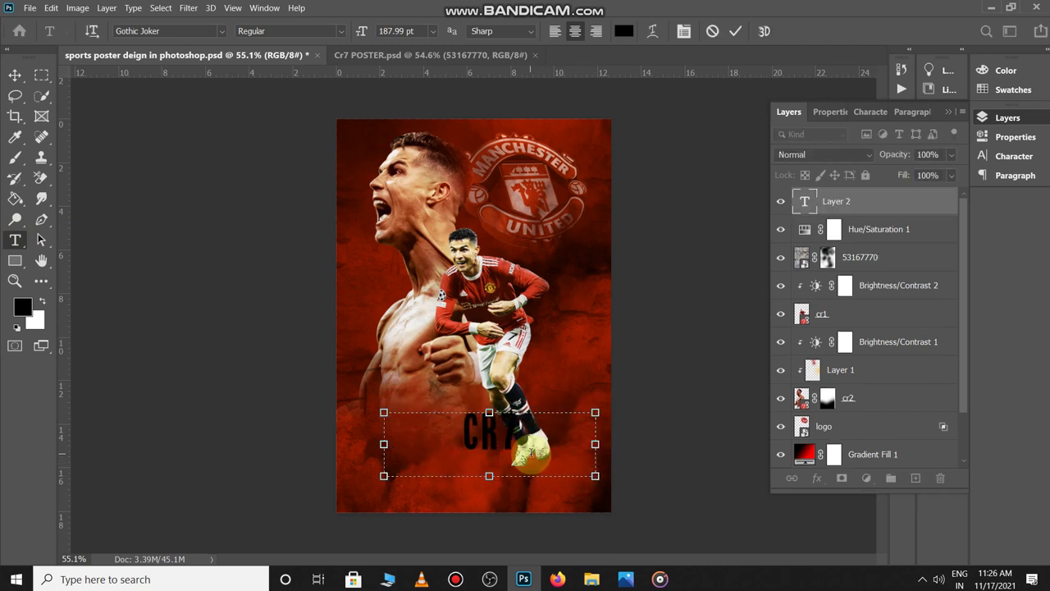
Recolour the CR7 text to light grey e7e5e5 sampled from the running player's shorts and commit the text.
{"action": "key", "text": "ctrl+a"}
{"action": "left_click", "coordinate": [625, 31]}
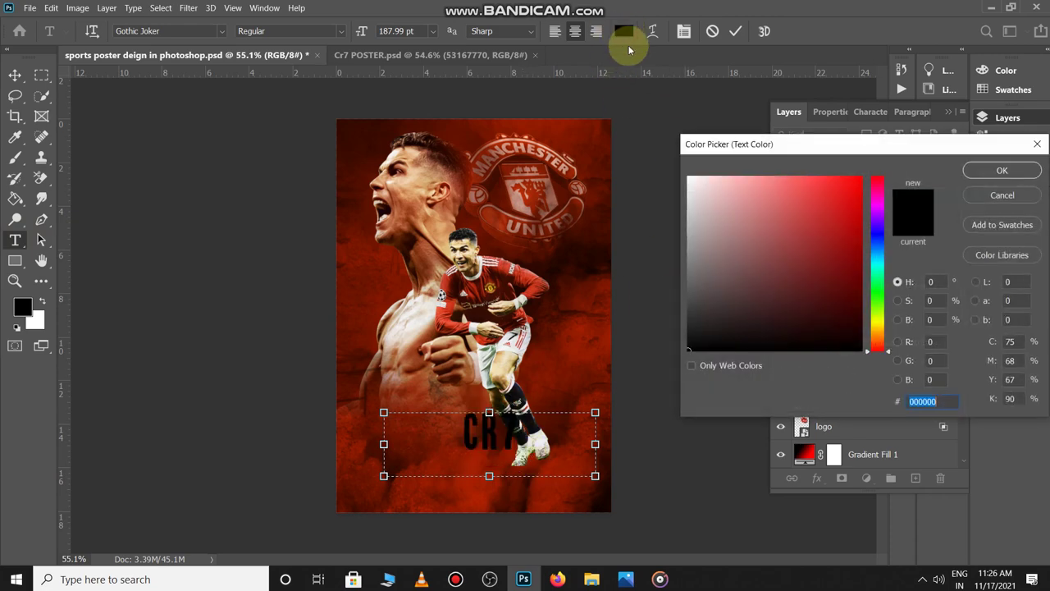
{"action": "left_click_drag", "start_coordinate": [736, 222], "coordinate": [664, 182]}
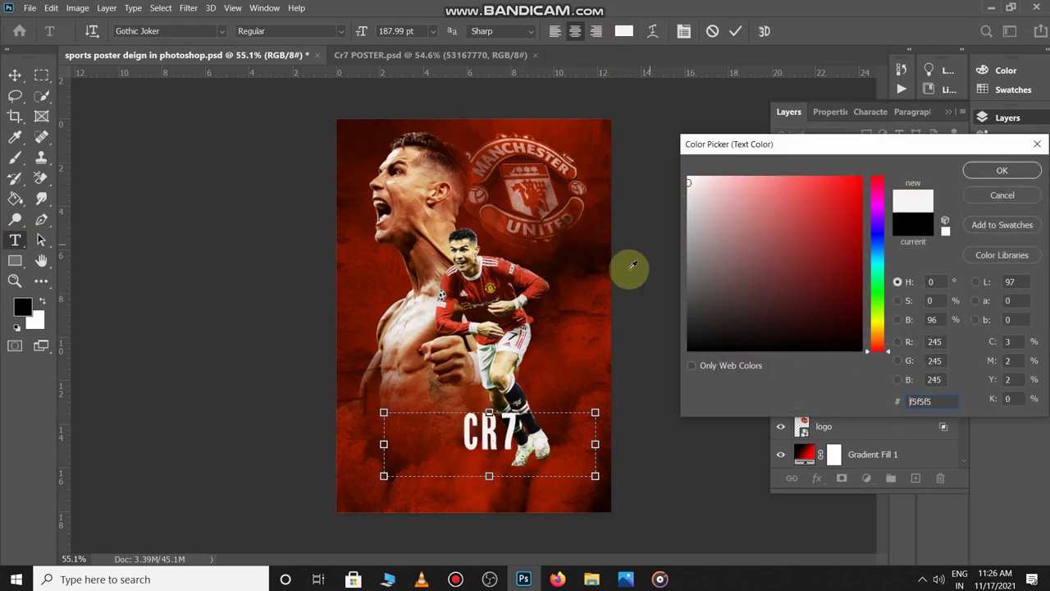
{"action": "left_click", "coordinate": [515, 344]}
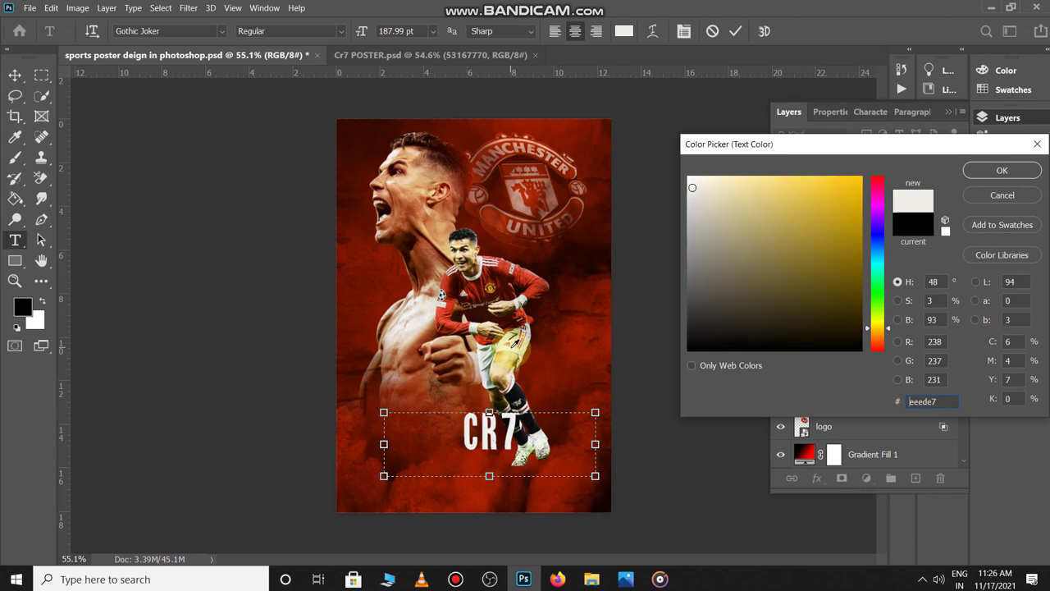
{"action": "left_click", "coordinate": [513, 343]}
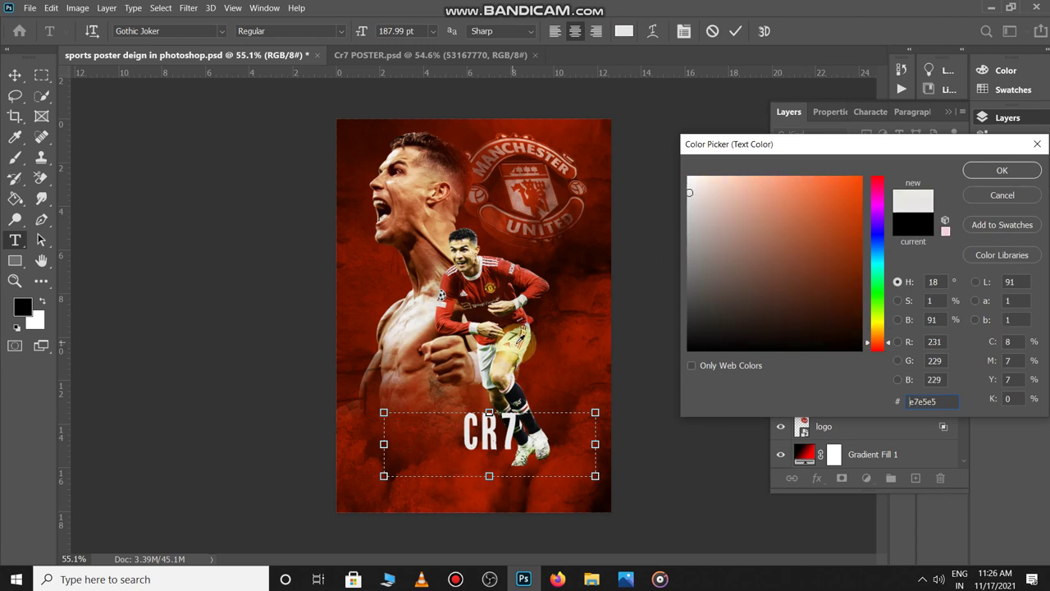
{"action": "left_click", "coordinate": [1002, 170]}
{"action": "left_click", "coordinate": [551, 431]}
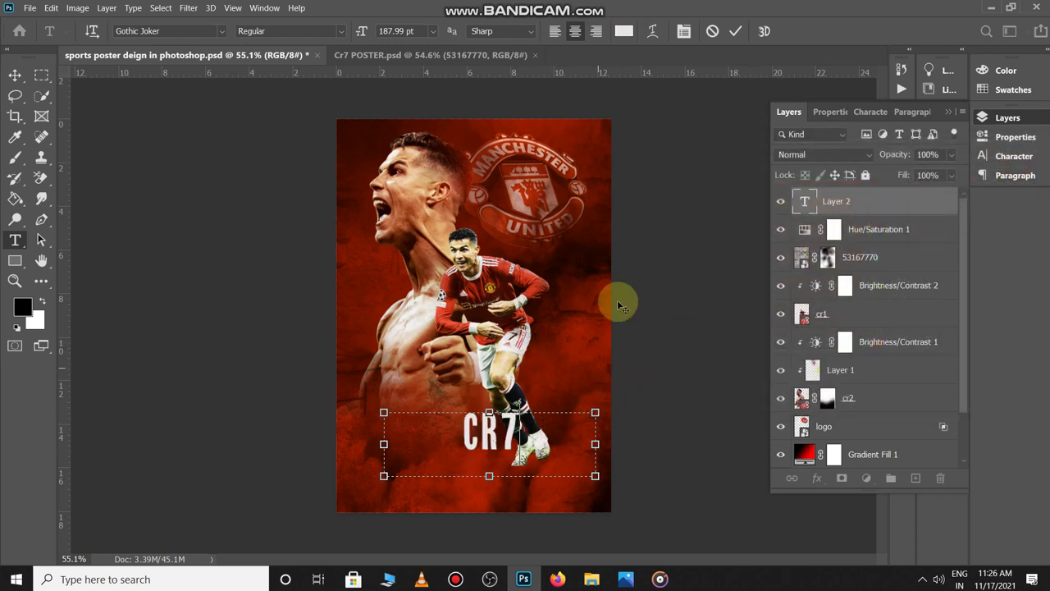
{"action": "left_click", "coordinate": [737, 31]}
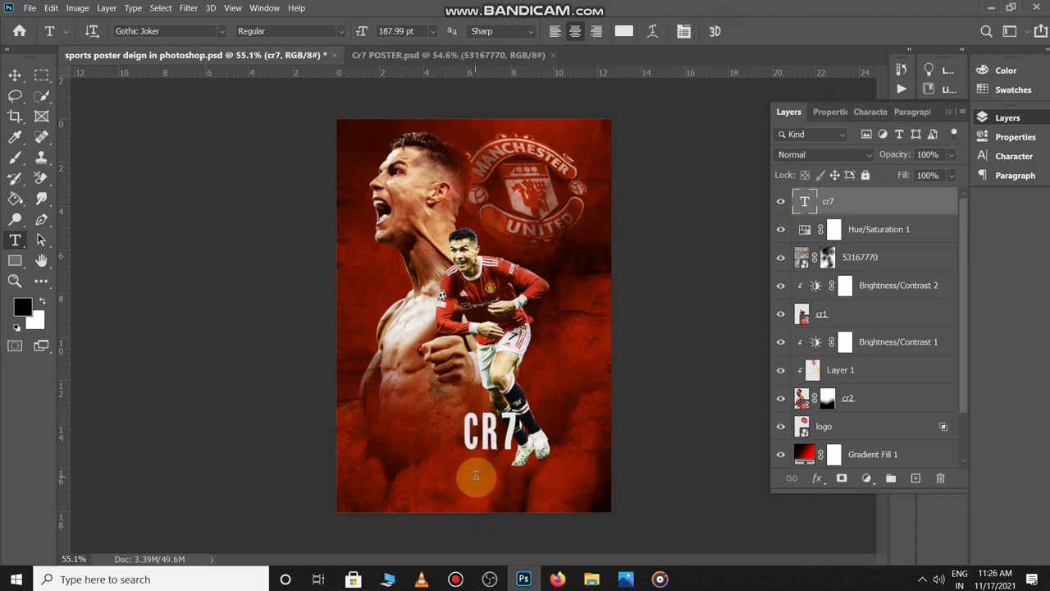
Move the CR7 text toward the poster's lower left, duplicate it alongside and change the copy's text to "RONALDO".
{"action": "key", "text": "v"}
{"action": "left_click_drag", "start_coordinate": [486, 429], "coordinate": [401, 448]}
{"action": "left_click_drag", "start_coordinate": [402, 448], "coordinate": [460, 448], "text": "alt"}
{"action": "double_click", "coordinate": [460, 447]}
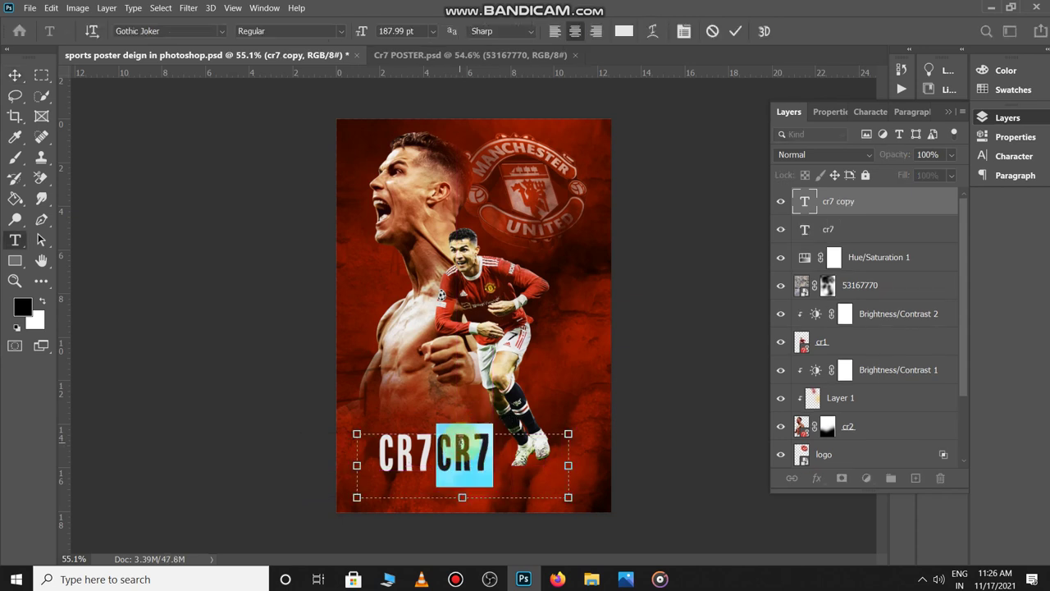
{"action": "type", "text": "RONA"}
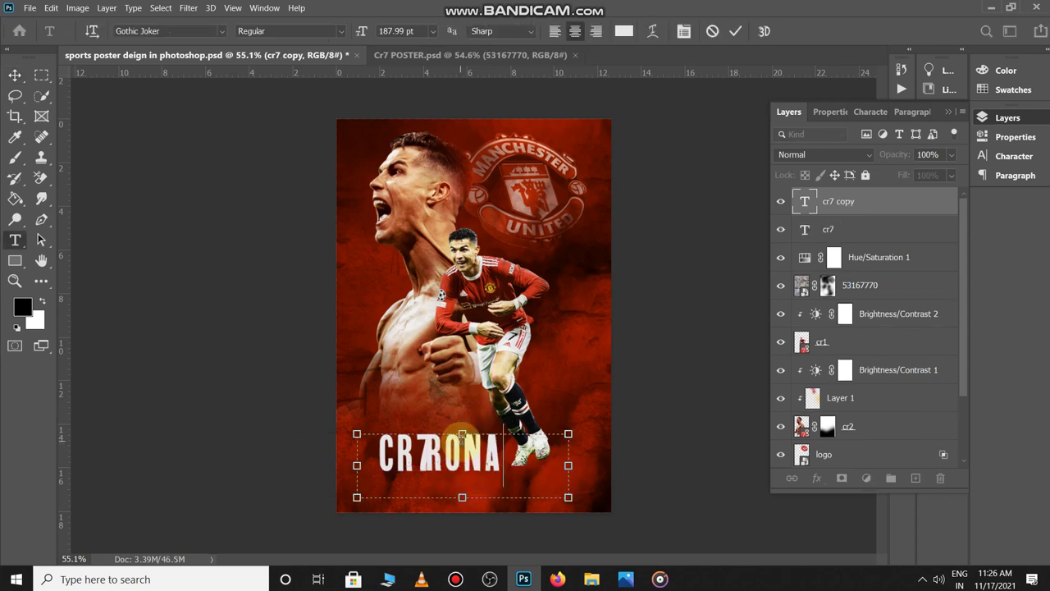
{"action": "type", "text": "LDO"}
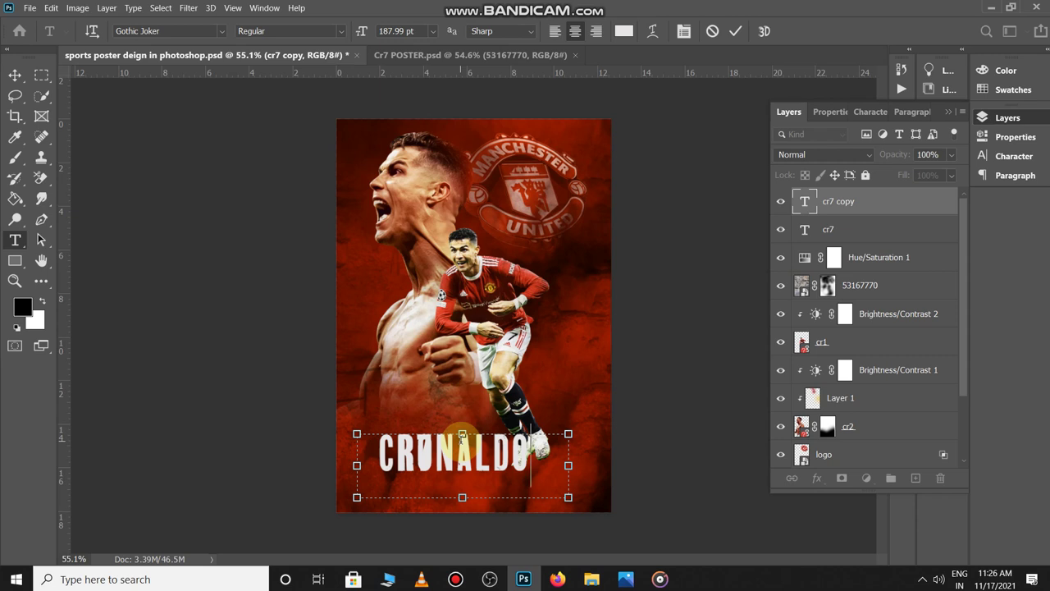
{"action": "left_click", "coordinate": [735, 31]}
Stack CR7 directly above RONALDO, left-aligned in the poster's lower left beside the running player's legs, and save the document.
{"action": "key", "text": "v"}
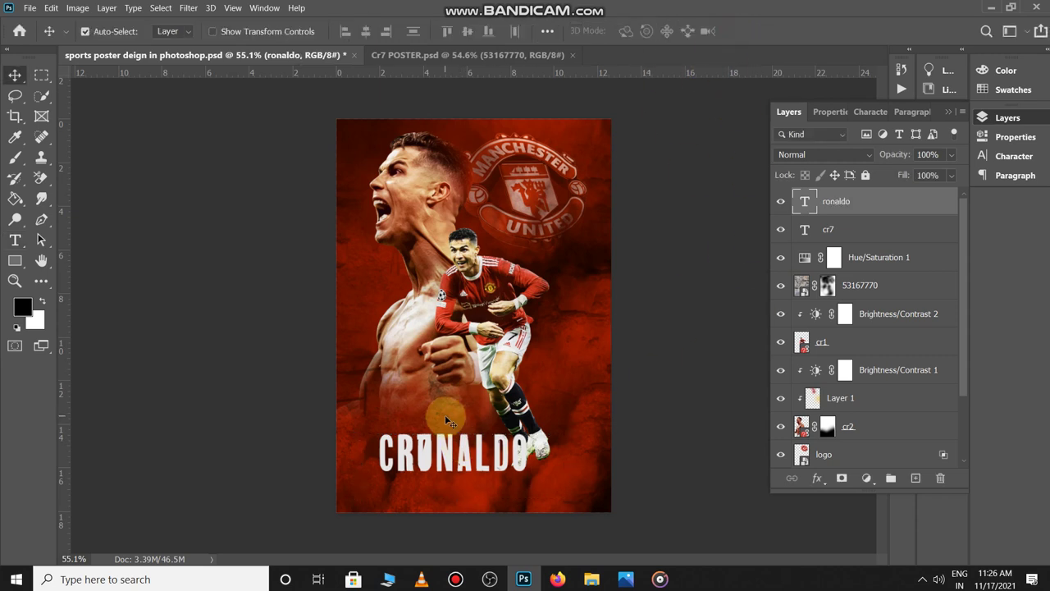
{"action": "left_click_drag", "start_coordinate": [443, 443], "coordinate": [445, 416]}
{"action": "left_click_drag", "start_coordinate": [410, 462], "coordinate": [549, 433]}
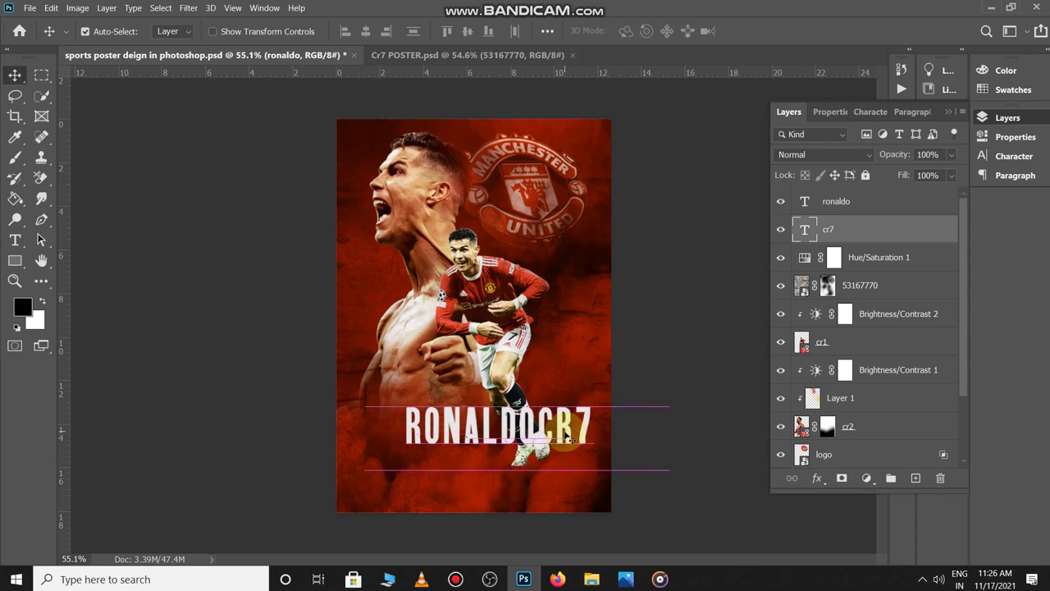
{"action": "left_click_drag", "start_coordinate": [447, 431], "coordinate": [419, 457]}
{"action": "left_click_drag", "start_coordinate": [549, 420], "coordinate": [389, 400]}
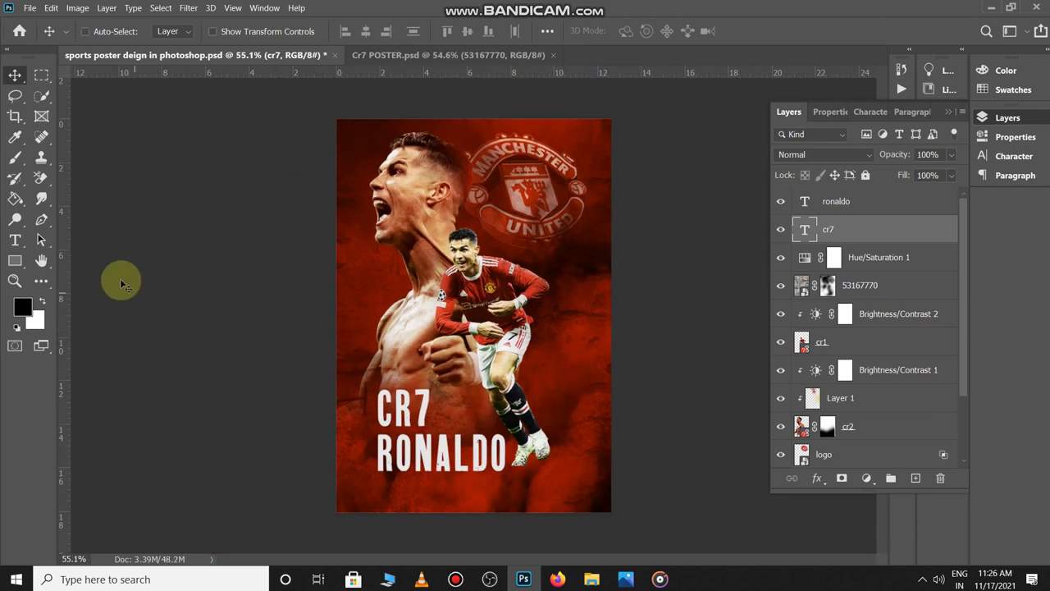
{"action": "key", "text": "ctrl+s"}
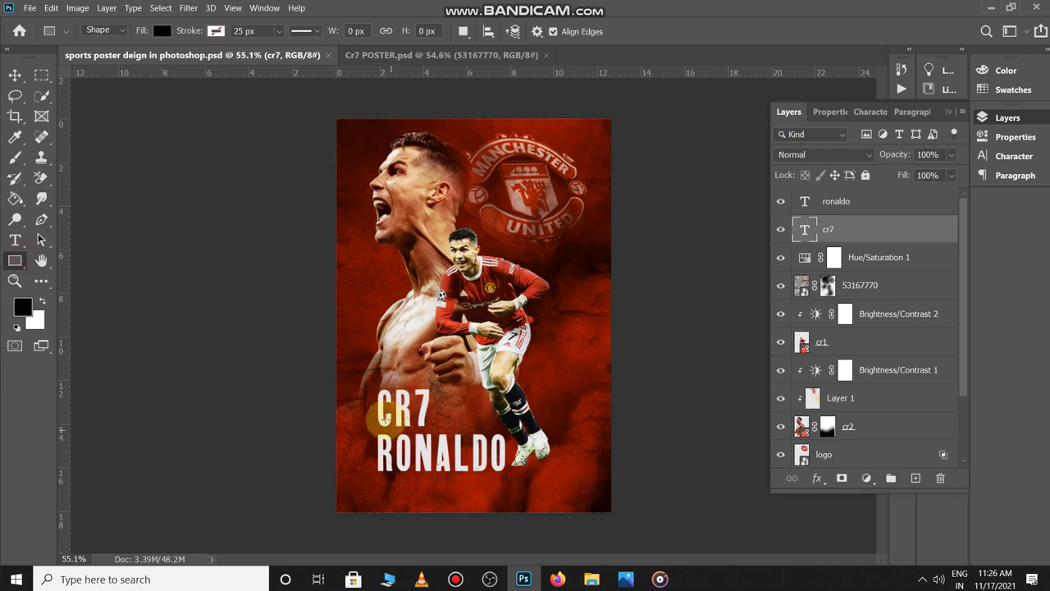
Draw a 422 × 10 px rectangle between CR7 and RONALDO and fill it with the recently used light grey.
{"action": "left_click_drag", "start_coordinate": [376, 425], "coordinate": [504, 427]}
{"action": "key", "text": "ctrl+t"}
{"action": "key", "text": "Return"}
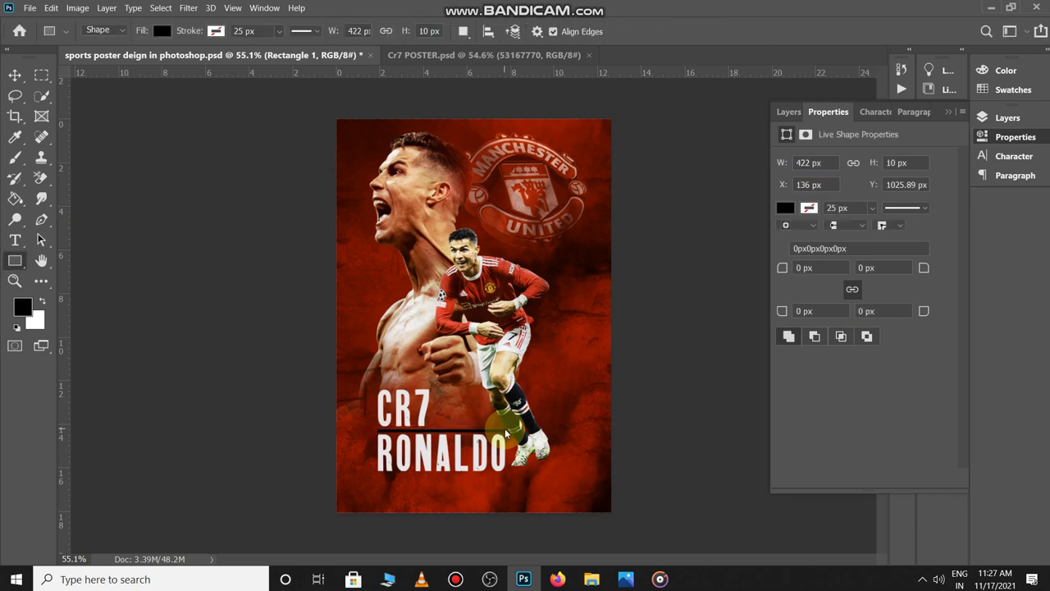
{"action": "left_click", "coordinate": [780, 213]}
{"action": "left_click", "coordinate": [786, 284]}
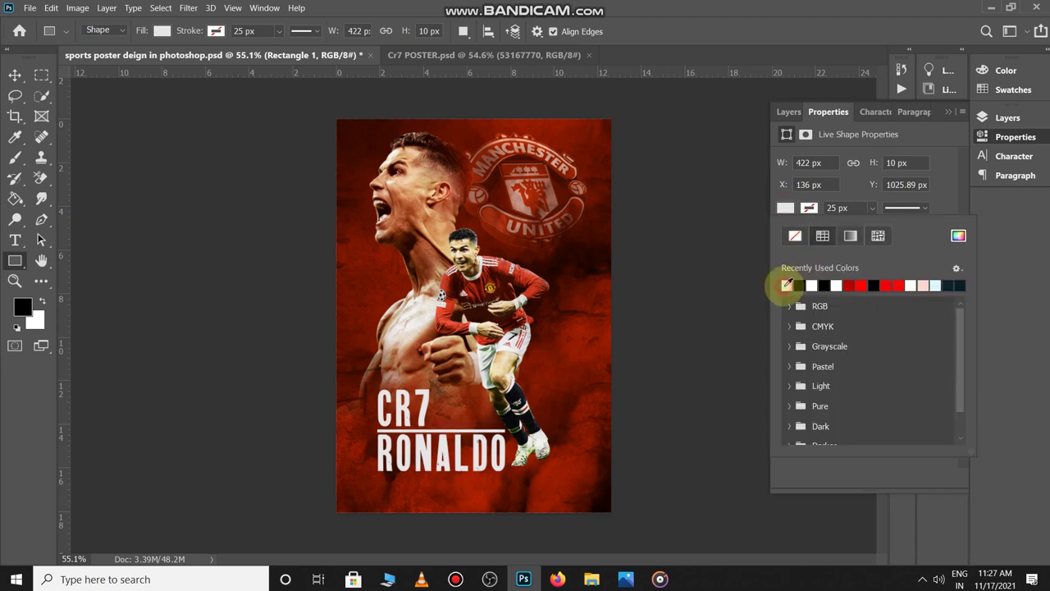
{"action": "left_click", "coordinate": [676, 350]}
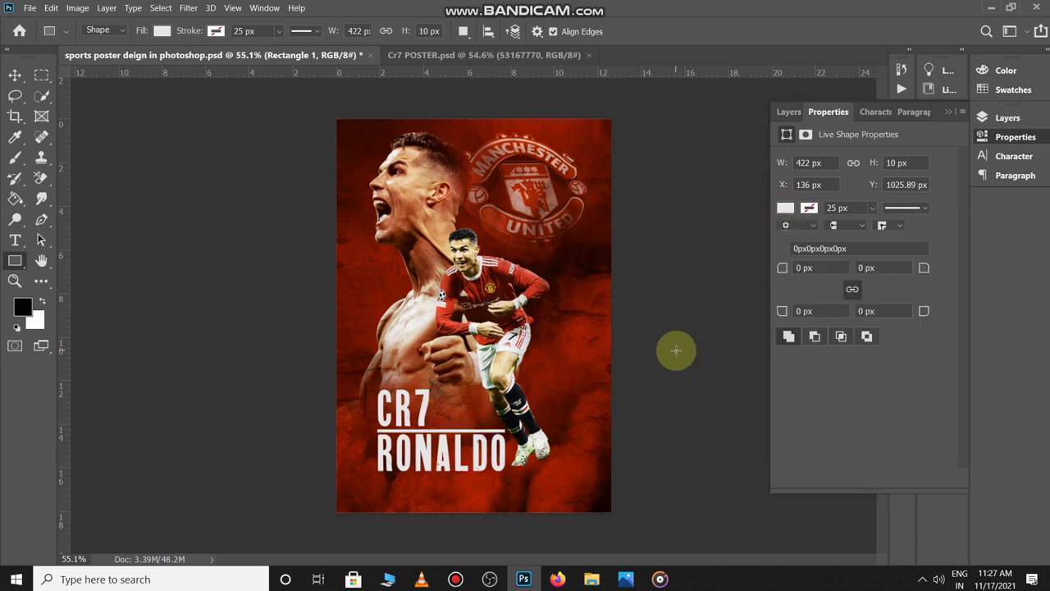
Thin the divider bar to about 2.5 px high and nudge it up 4 px to centre it between CR7 and RONALDO.
{"action": "key", "text": "v"}
{"action": "scroll", "coordinate": [443, 422], "scroll_direction": "up", "scroll_amount": 5}
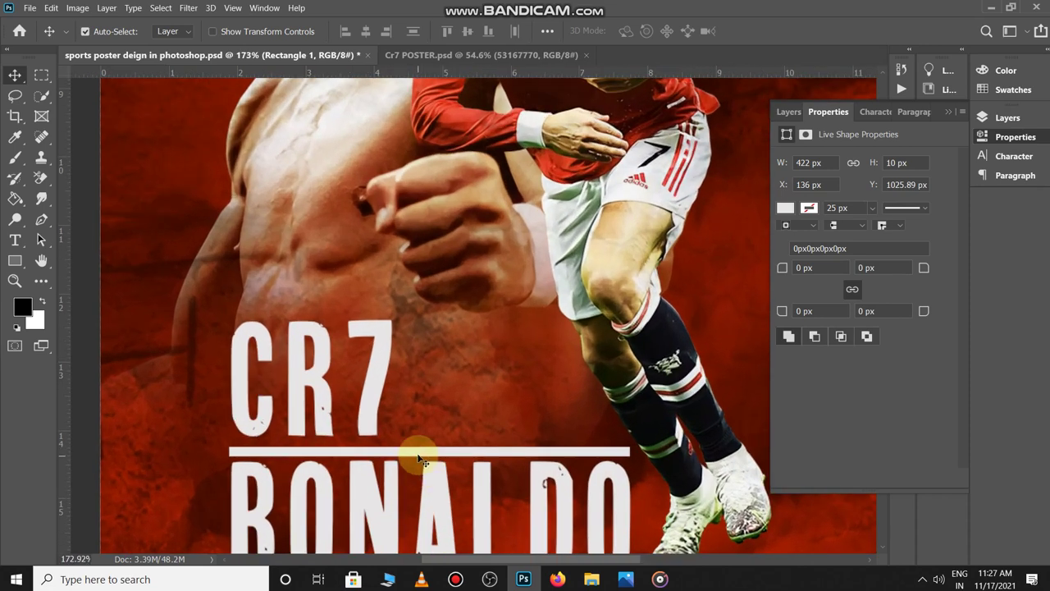
{"action": "key", "text": "ctrl+t"}
{"action": "key", "text": "ctrl+y"}
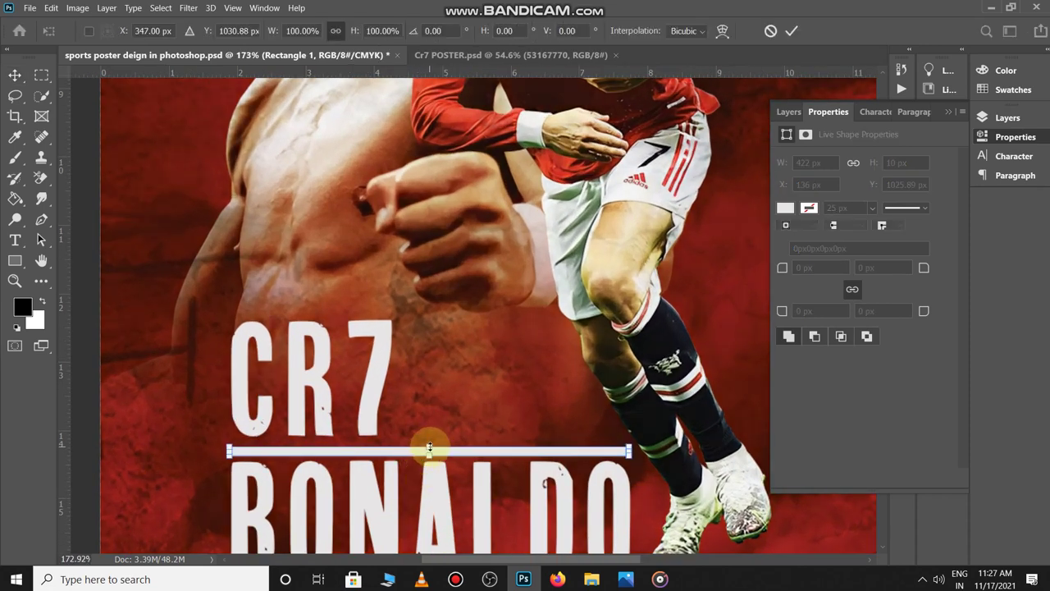
{"action": "left_click_drag", "start_coordinate": [429, 447], "coordinate": [429, 453]}
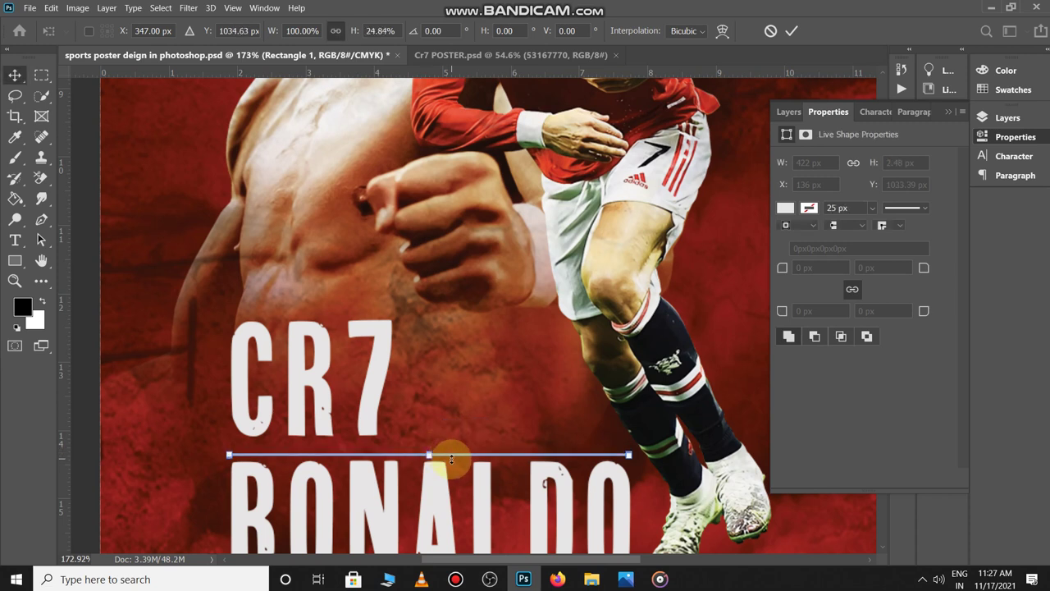
{"action": "key", "text": "Return"}
{"action": "key", "text": "Up"}
{"action": "key", "text": "Up"}
{"action": "key", "text": "Up"}
{"action": "key", "text": "Up"}
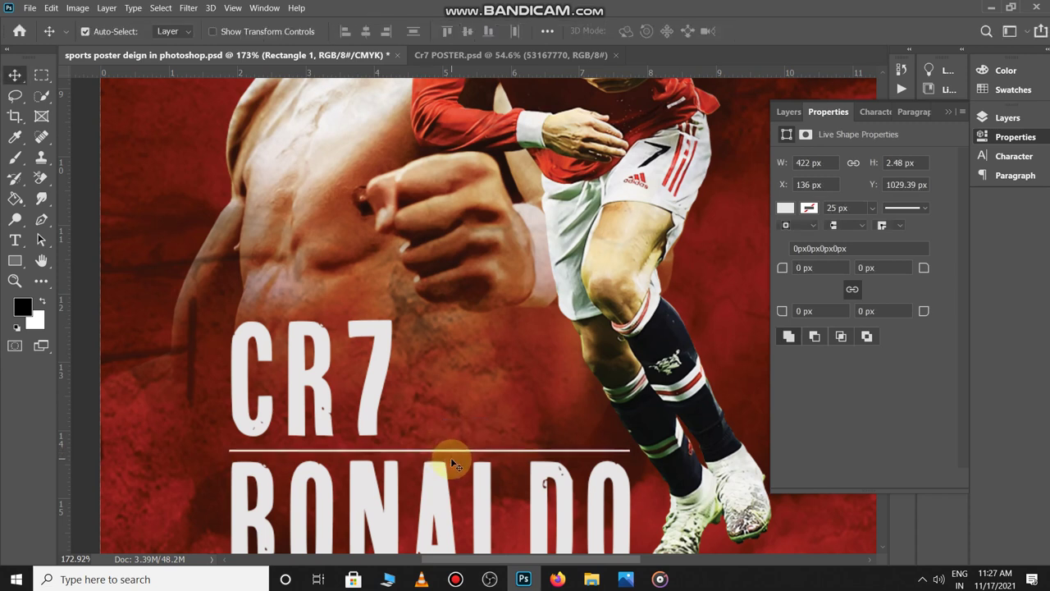
{"action": "key", "text": "ctrl+0"}
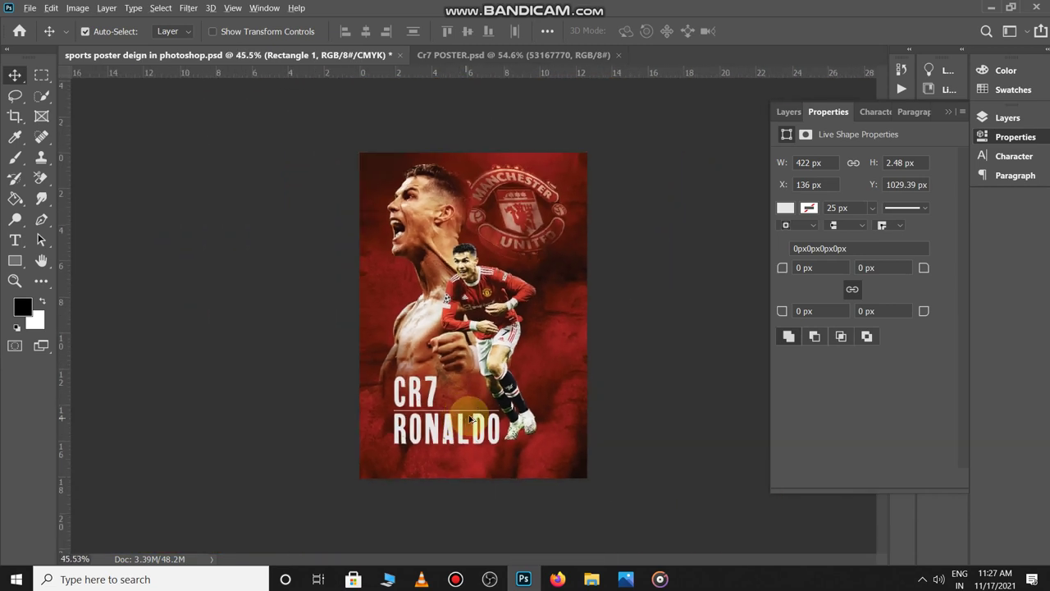
{"action": "scroll", "coordinate": [476, 407], "scroll_direction": "down", "scroll_amount": 2}
Stamp all visible layers into a new merged layer at the top of the stack and open it in the Camera Raw Filter.
{"action": "left_click", "coordinate": [712, 306]}
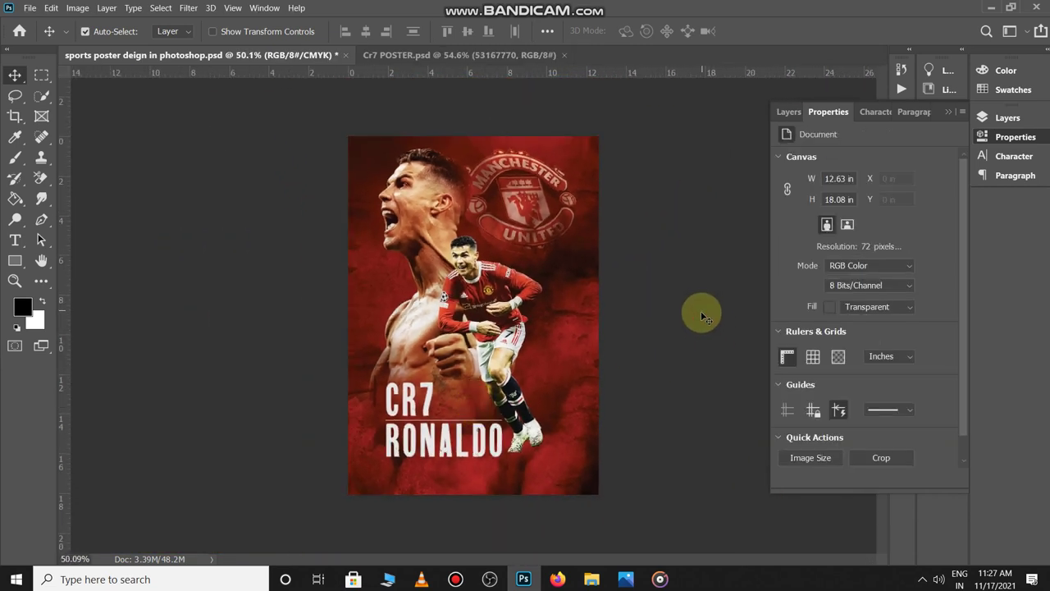
{"action": "key", "text": "ctrl+alt+shift+e"}
{"action": "left_click", "coordinate": [789, 112]}
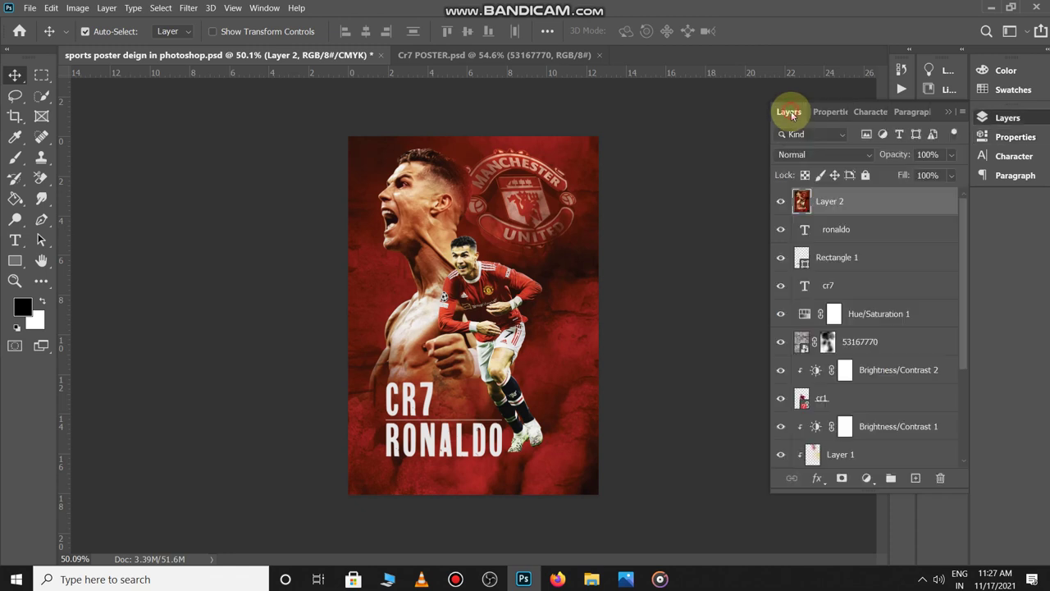
{"action": "left_click", "coordinate": [192, 8]}
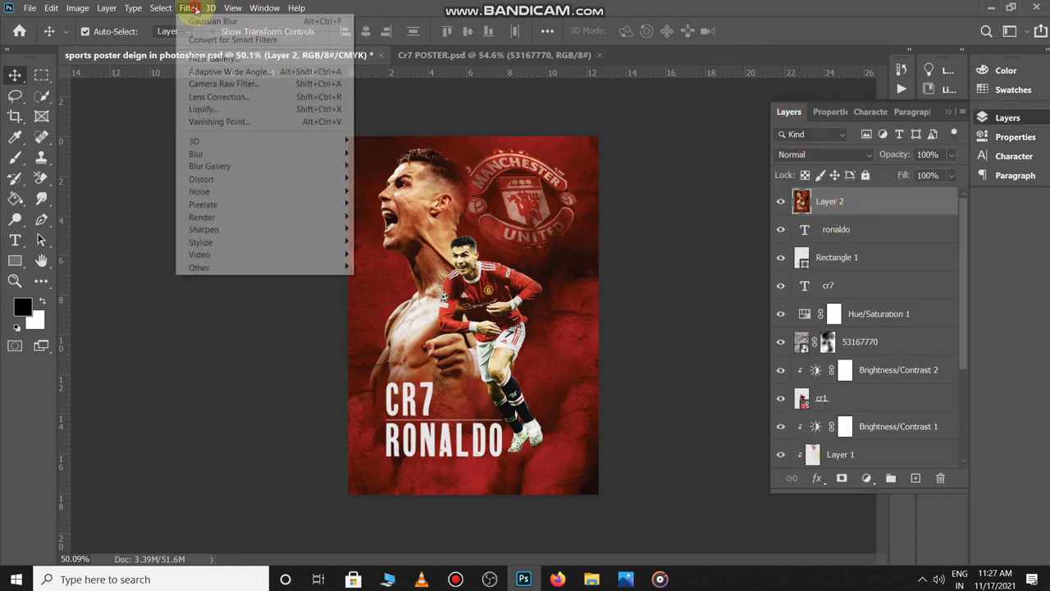
{"action": "left_click", "coordinate": [238, 84]}
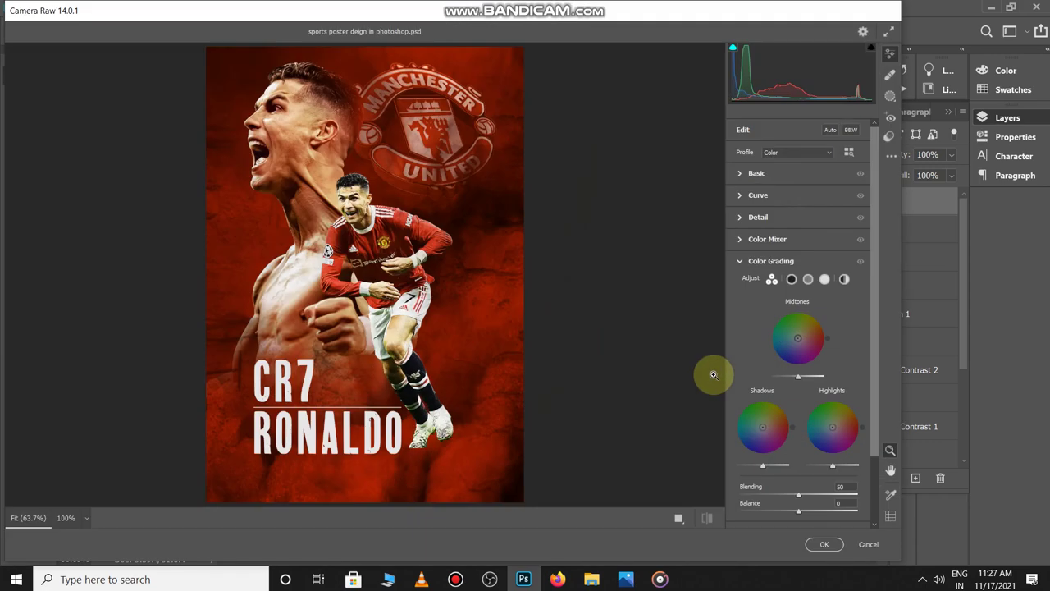
Set the basic adjustments to Temperature +15, Tint +31, Exposure +0.30, Contrast -4, Highlights -13, Clarity +18 and Dehaze +25.
{"action": "left_click", "coordinate": [796, 175]}
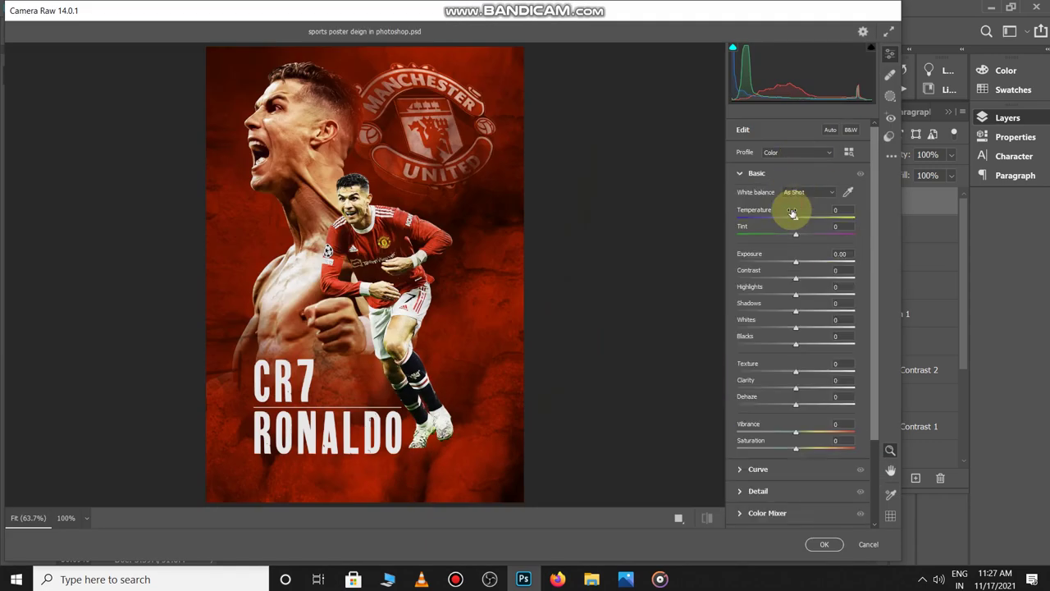
{"action": "left_click_drag", "start_coordinate": [796, 223], "coordinate": [818, 237]}
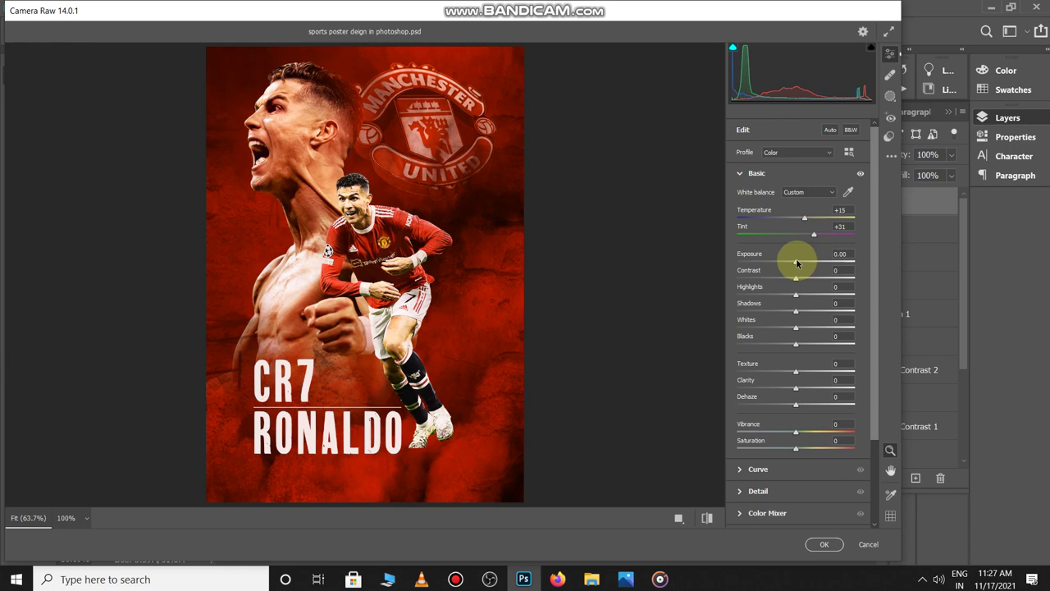
{"action": "left_click_drag", "start_coordinate": [796, 262], "coordinate": [788, 301]}
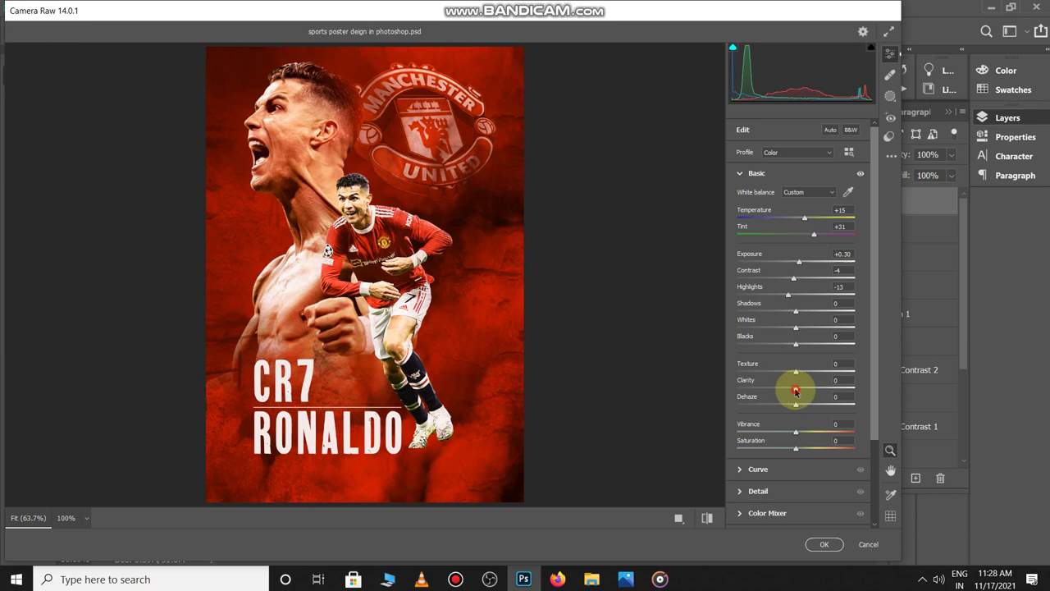
{"action": "left_click_drag", "start_coordinate": [795, 391], "coordinate": [809, 395]}
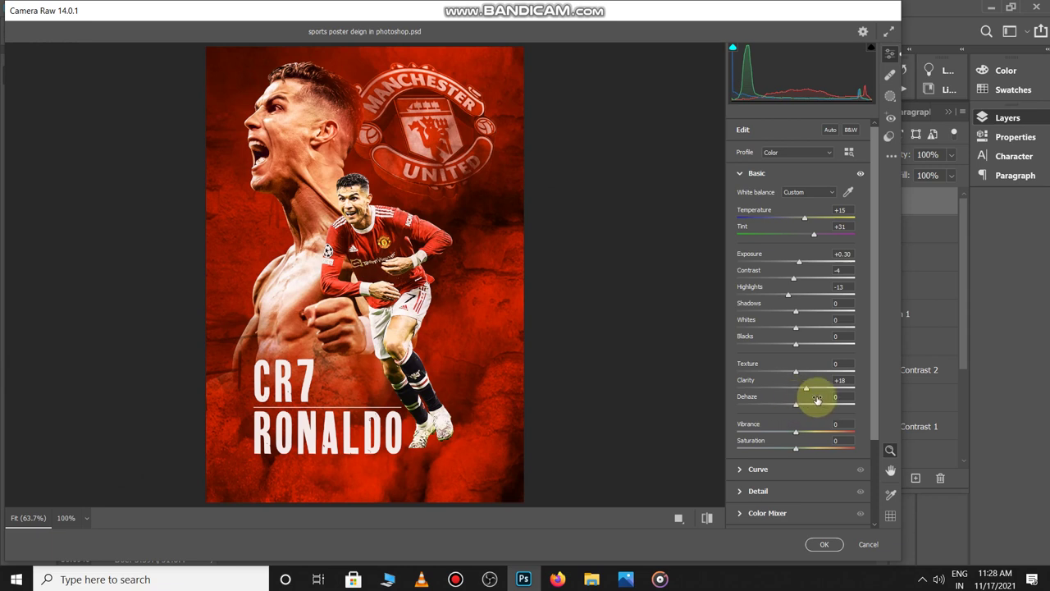
{"action": "mouse_move", "coordinate": [799, 403]}
{"action": "left_mouse_down"}
{"action": "mouse_move", "coordinate": [779, 405]}
{"action": "mouse_move", "coordinate": [811, 402]}
{"action": "left_mouse_up"}
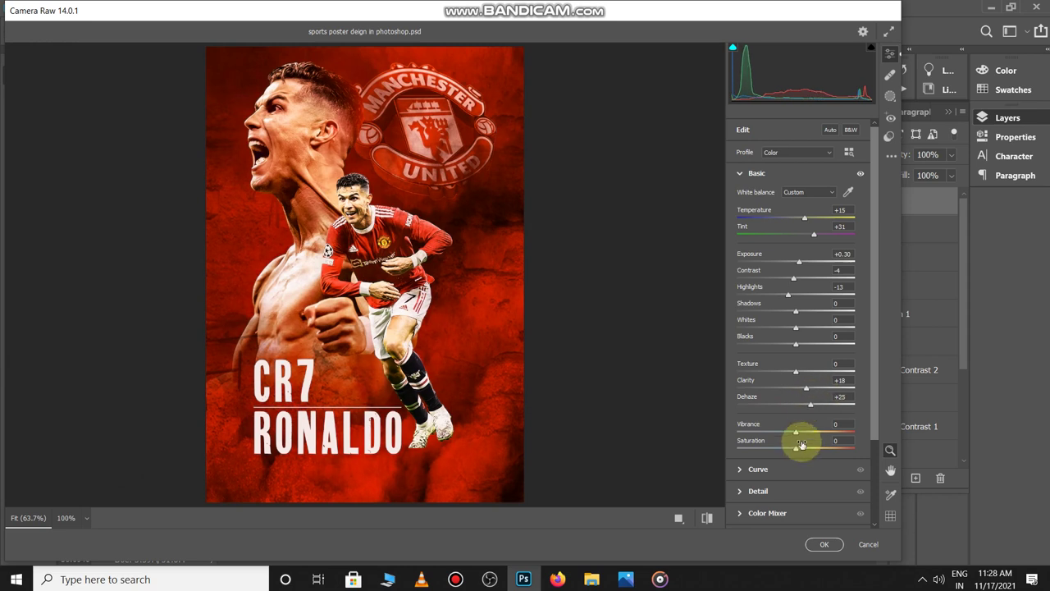
Set the detail adjustments to Sharpening 18, Noise Reduction 22 and Color Noise Reduction 26.
{"action": "left_click", "coordinate": [797, 493]}
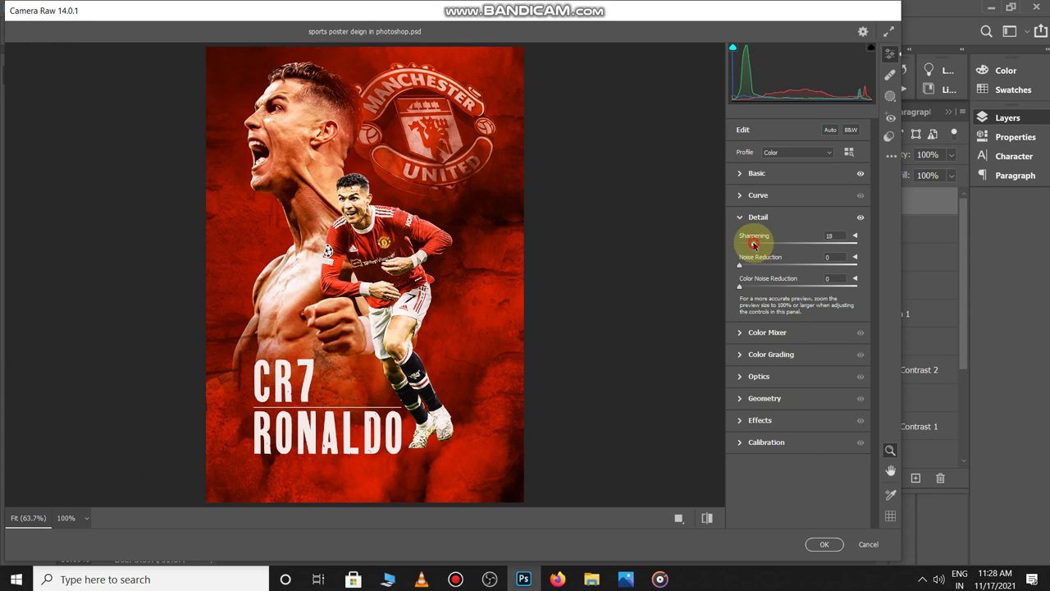
{"action": "left_click_drag", "start_coordinate": [740, 265], "coordinate": [765, 265]}
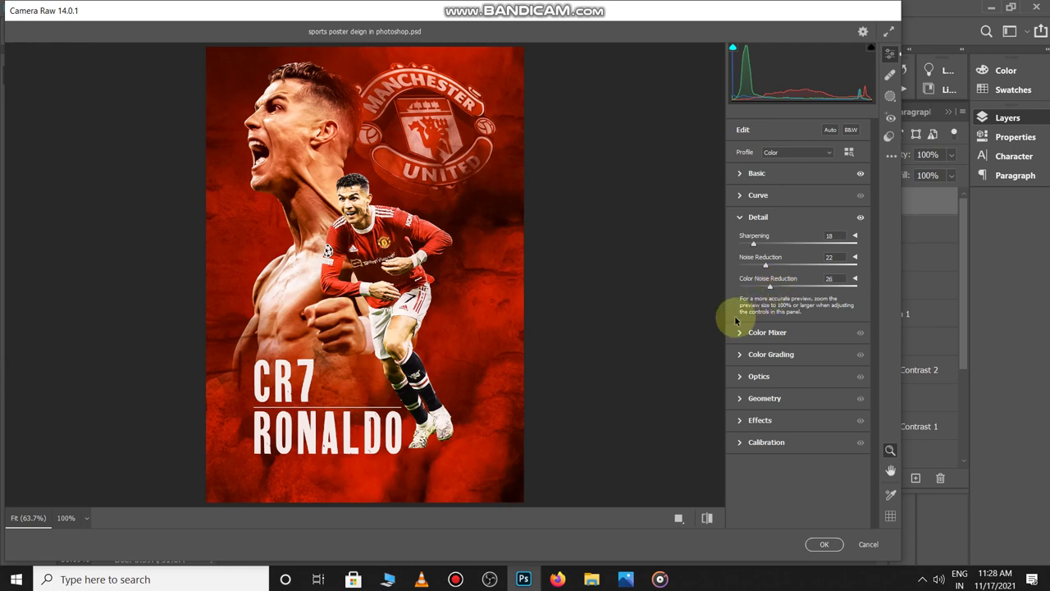
Apply the Camera Raw grade to the merged layer and save the poster document.
{"action": "left_click", "coordinate": [825, 548]}
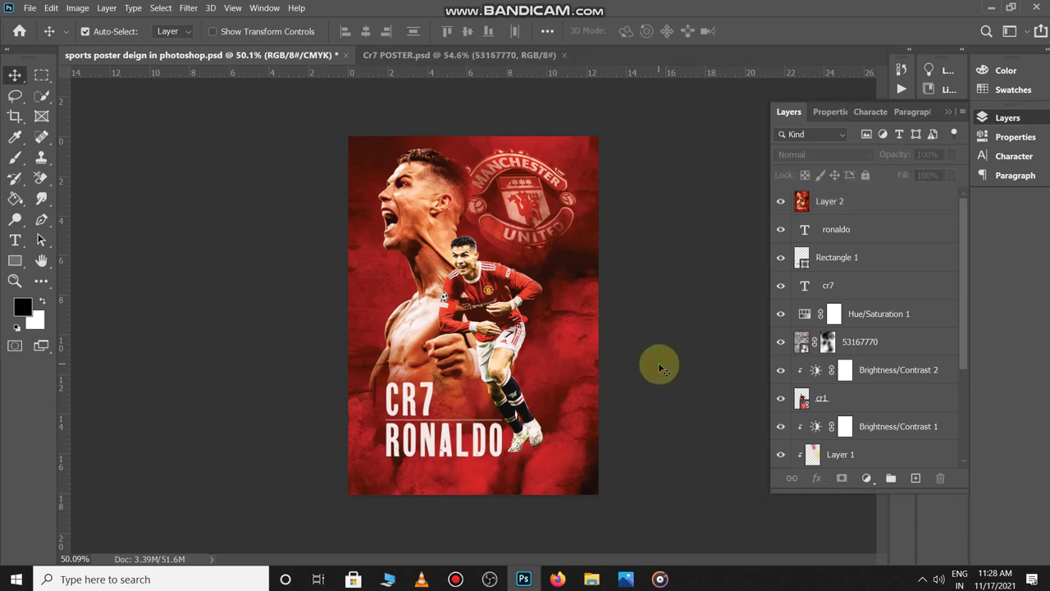
{"action": "key", "text": "ctrl+s"}
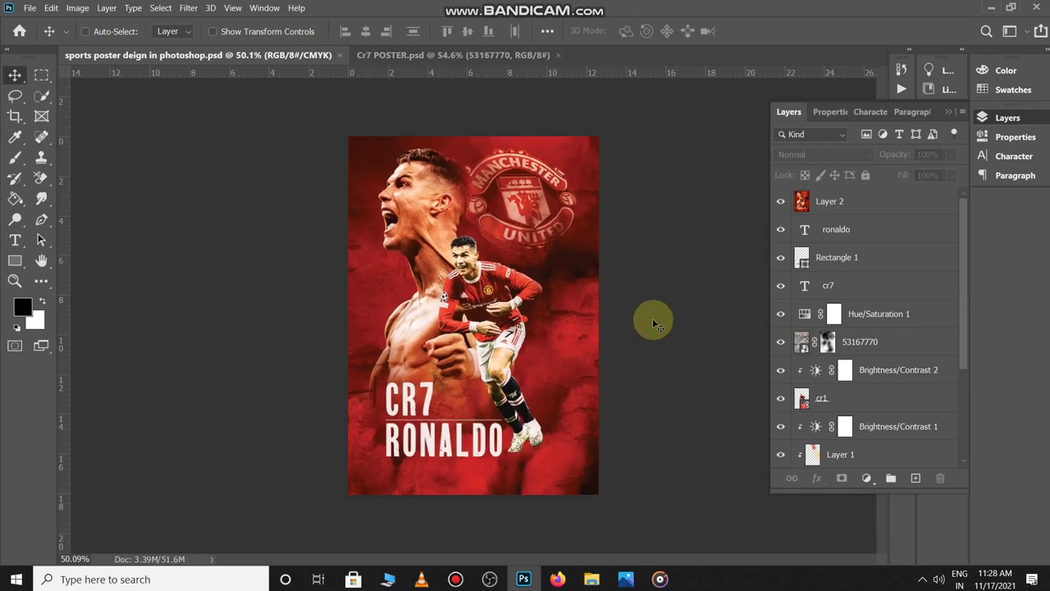
Copy the stone texture from Cr7 POSTER.psd to the top of the poster, rotate it -90° and enlarge it to cover the whole canvas.
{"action": "key", "text": "ctrl+Tab"}
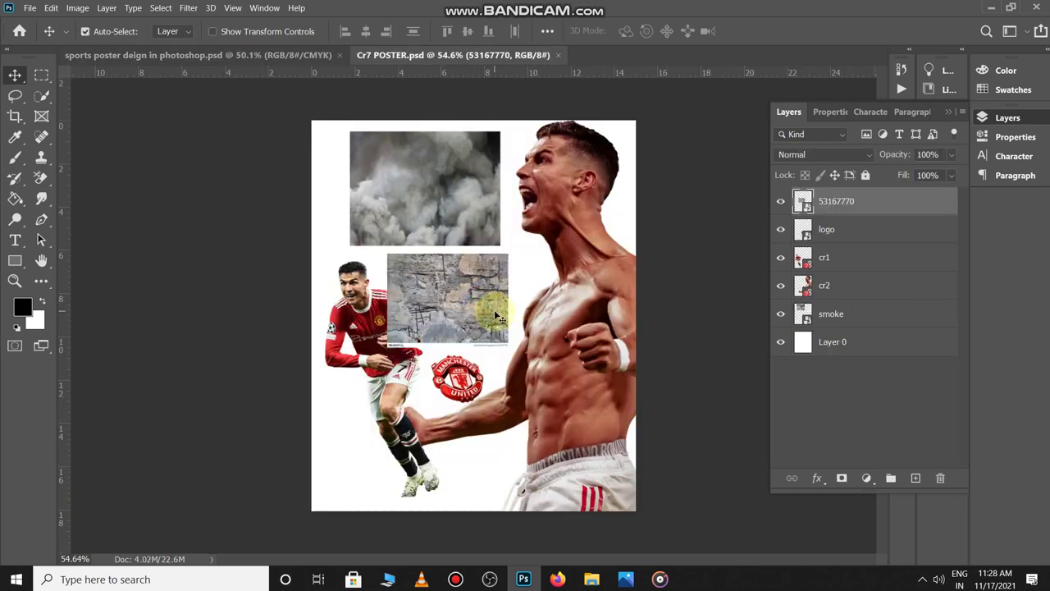
{"action": "left_click_drag", "start_coordinate": [495, 316], "coordinate": [464, 306]}
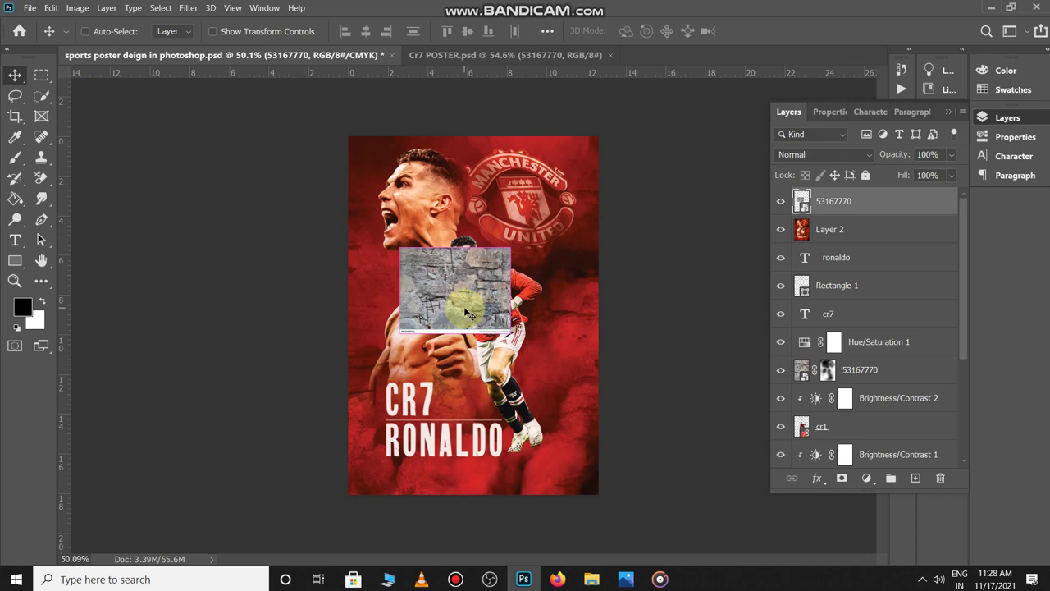
{"action": "key", "text": "ctrl+t"}
{"action": "left_click_drag", "start_coordinate": [534, 298], "coordinate": [486, 174]}
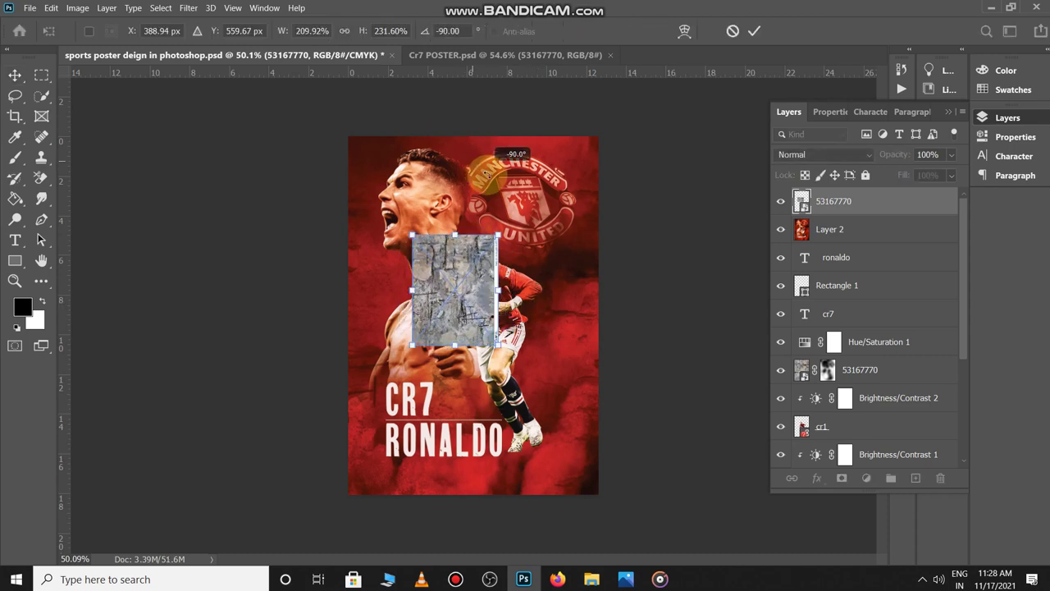
{"action": "left_click_drag", "start_coordinate": [498, 345], "coordinate": [771, 579]}
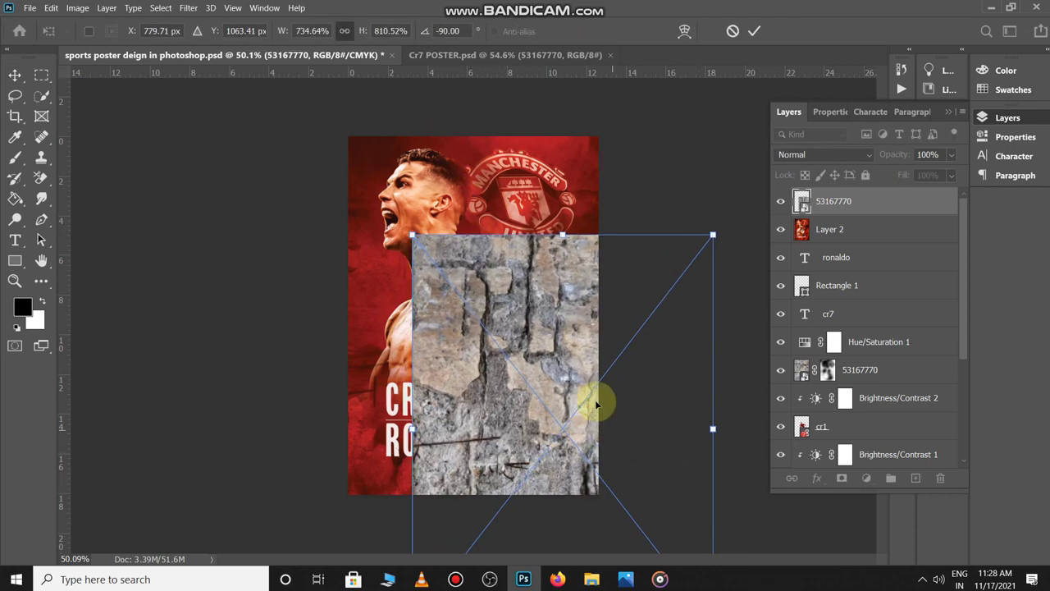
{"action": "left_click_drag", "start_coordinate": [596, 403], "coordinate": [496, 247]}
{"action": "key", "text": "Return"}
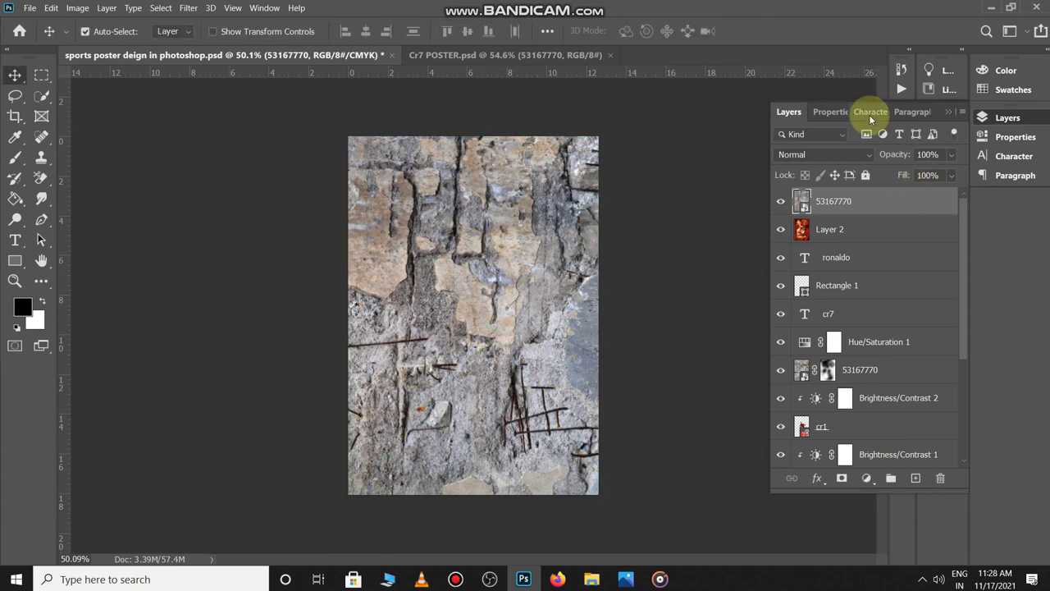
Blend the top stone texture layer with Multiply at 21% opacity and deselect it.
{"action": "left_click", "coordinate": [837, 156]}
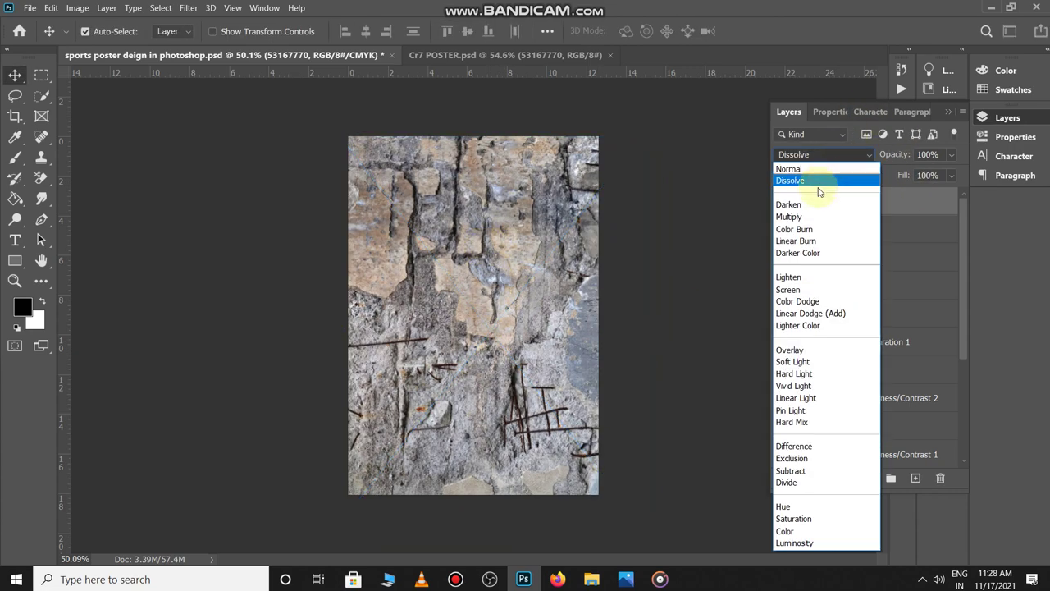
{"action": "left_click", "coordinate": [808, 217]}
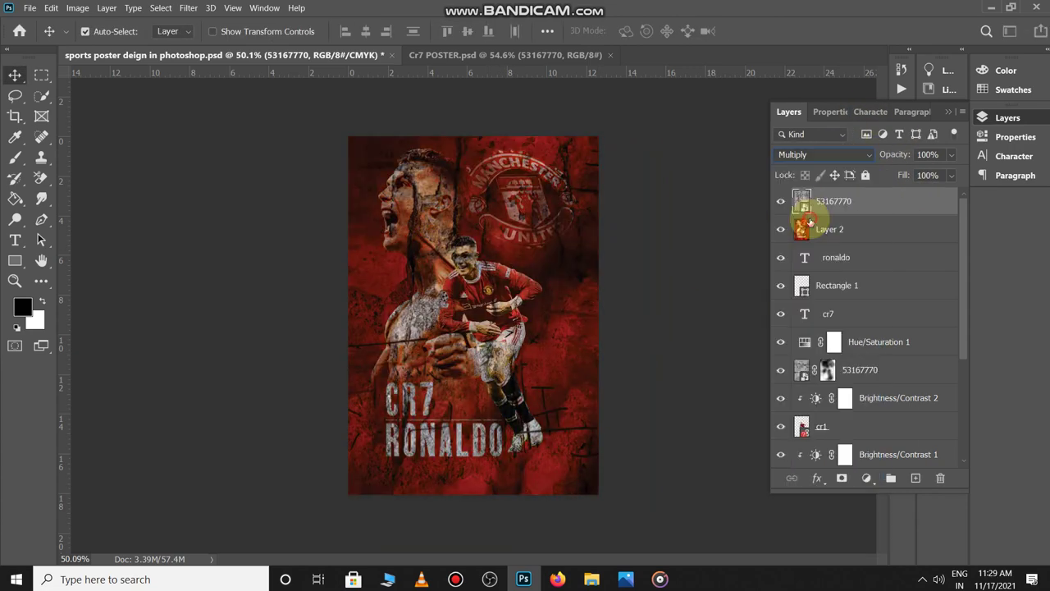
{"action": "left_click_drag", "start_coordinate": [898, 159], "coordinate": [843, 160]}
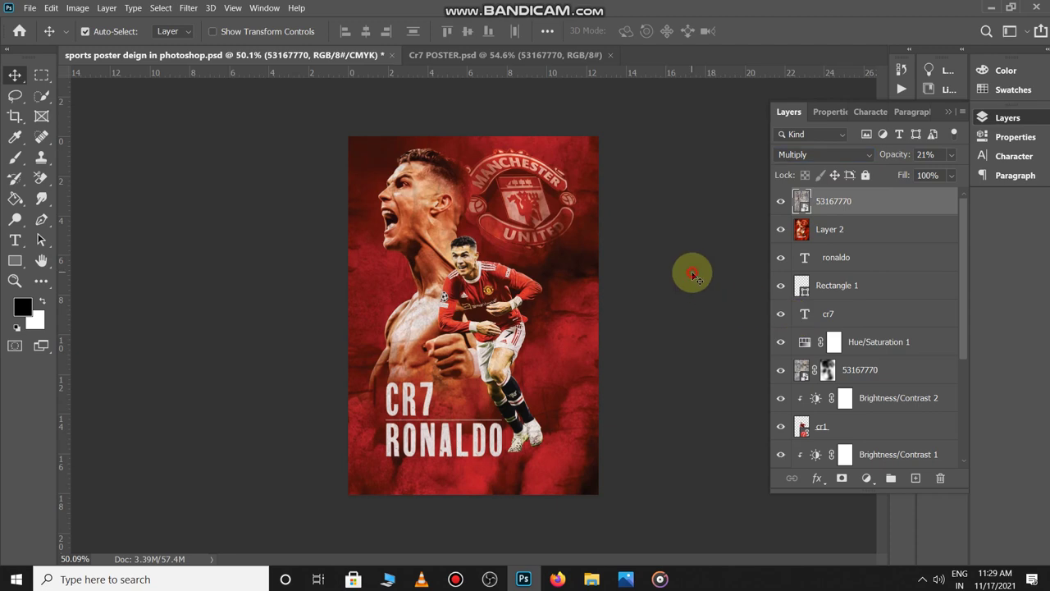
{"action": "left_click", "coordinate": [656, 276]}
Save the poster document with the added stone texture overlay.
{"action": "key", "text": "ctrl+plus"}
{"action": "scroll", "coordinate": [657, 287], "scroll_direction": "down", "scroll_amount": 2}
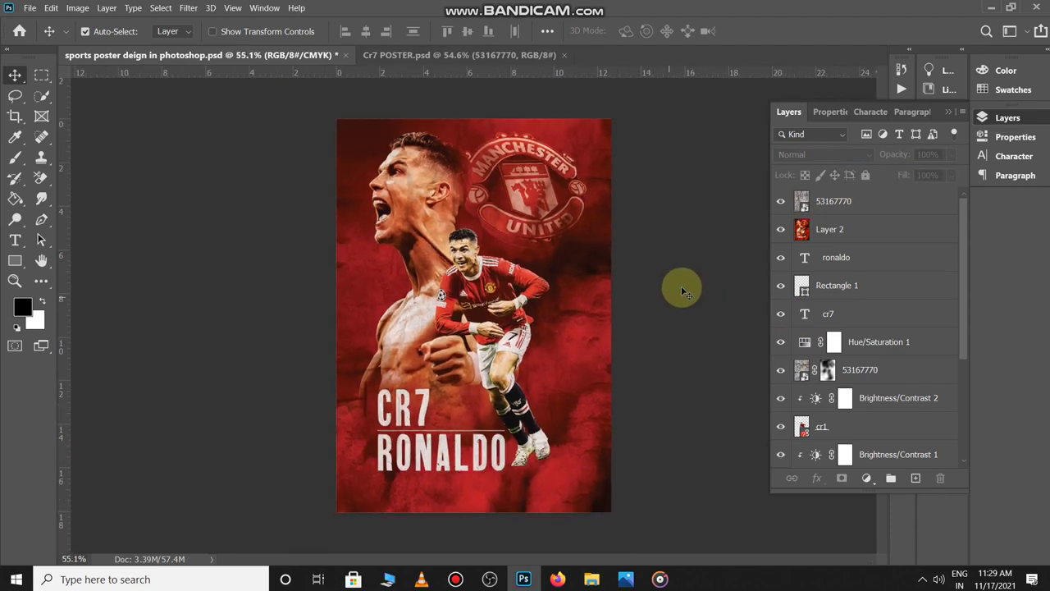
{"action": "key", "text": "ctrl+s"}
{"action": "scroll", "coordinate": [679, 291], "scroll_direction": "up", "scroll_amount": 1}
{"action": "scroll", "coordinate": [677, 289], "scroll_direction": "down", "scroll_amount": 1}
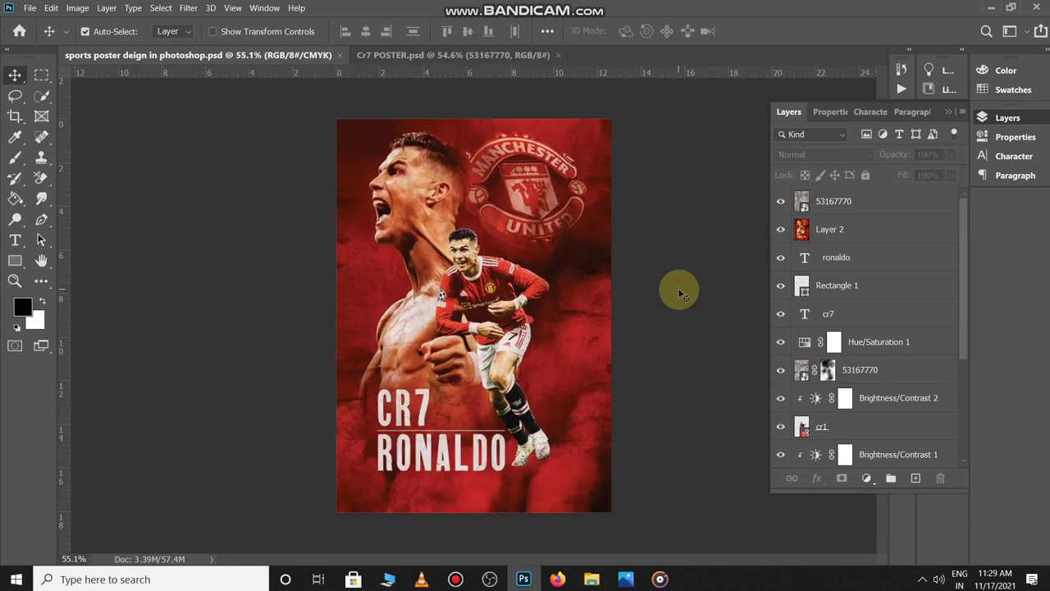
{"action": "left_click", "coordinate": [456, 579]}
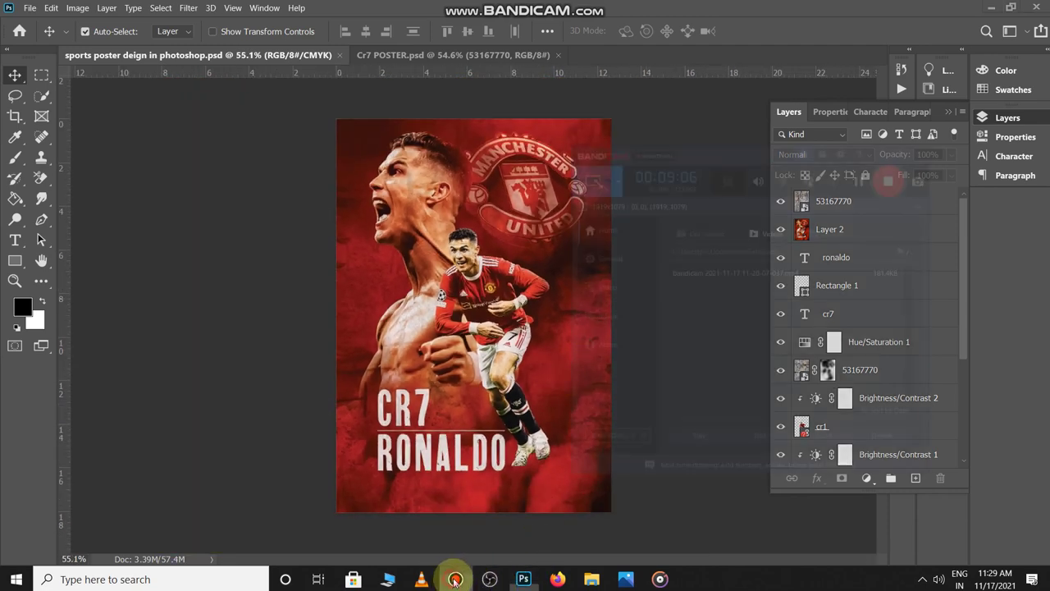